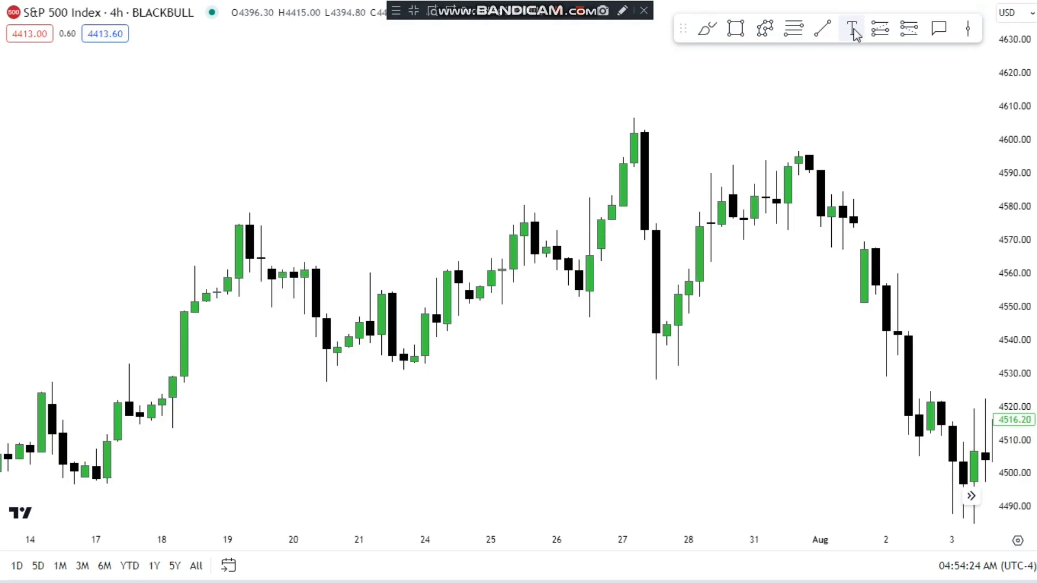
- Add a text note reading "smart money tool" in the empty area above the July 18 candles
click(164, 118)
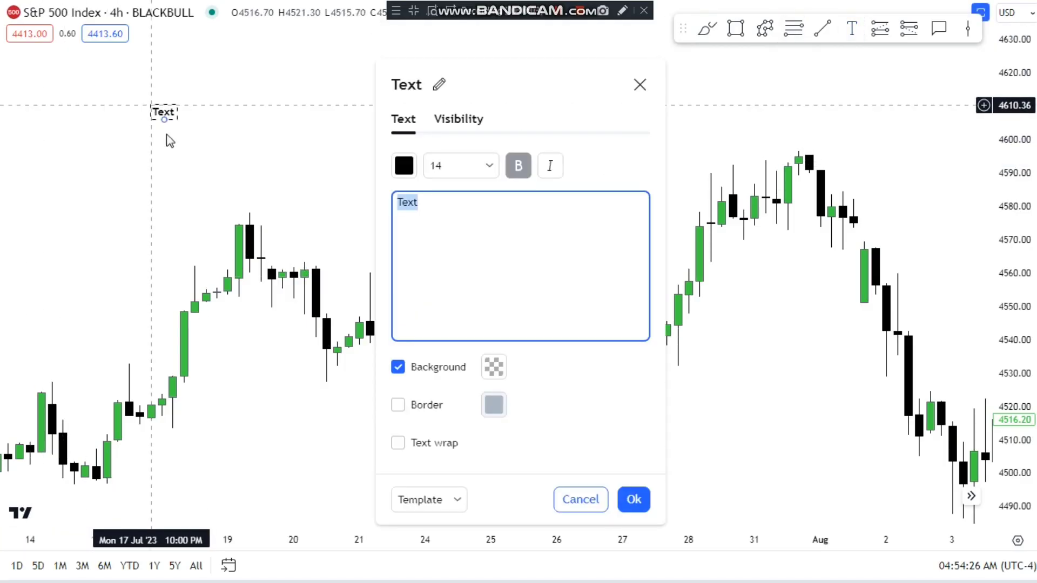
text(sm)
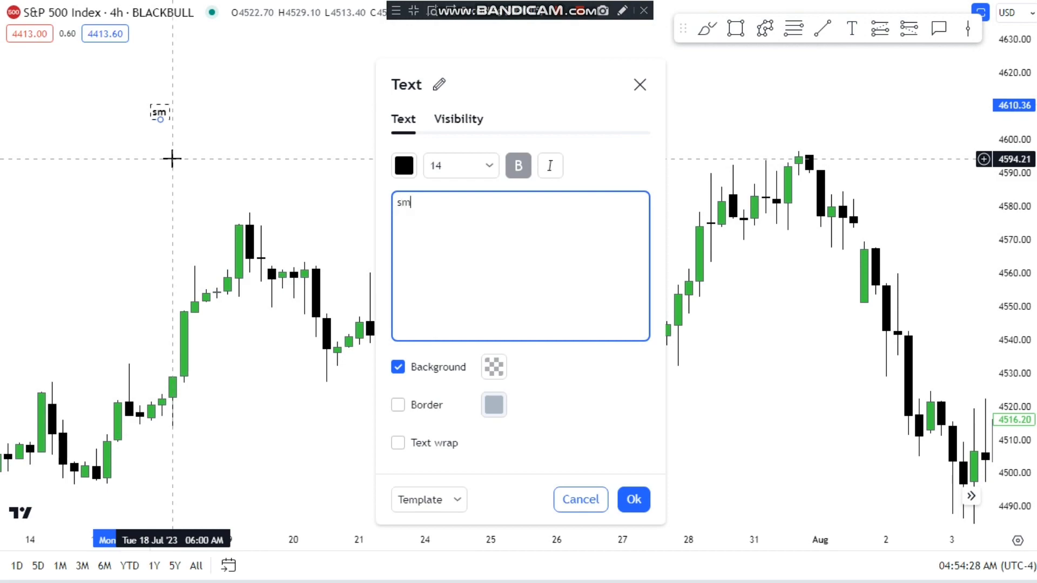
text(art mo)
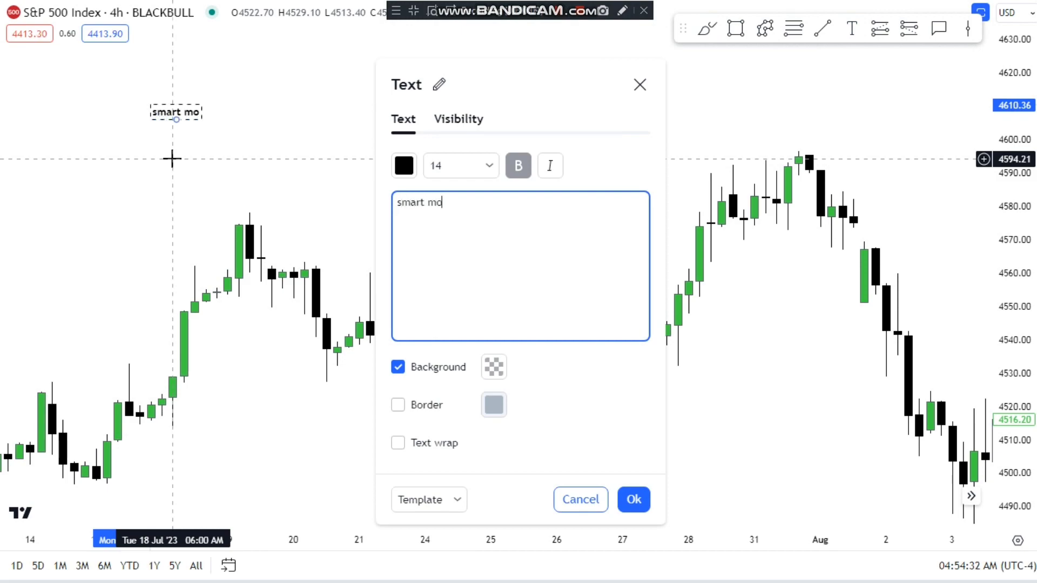
text(ney tool)
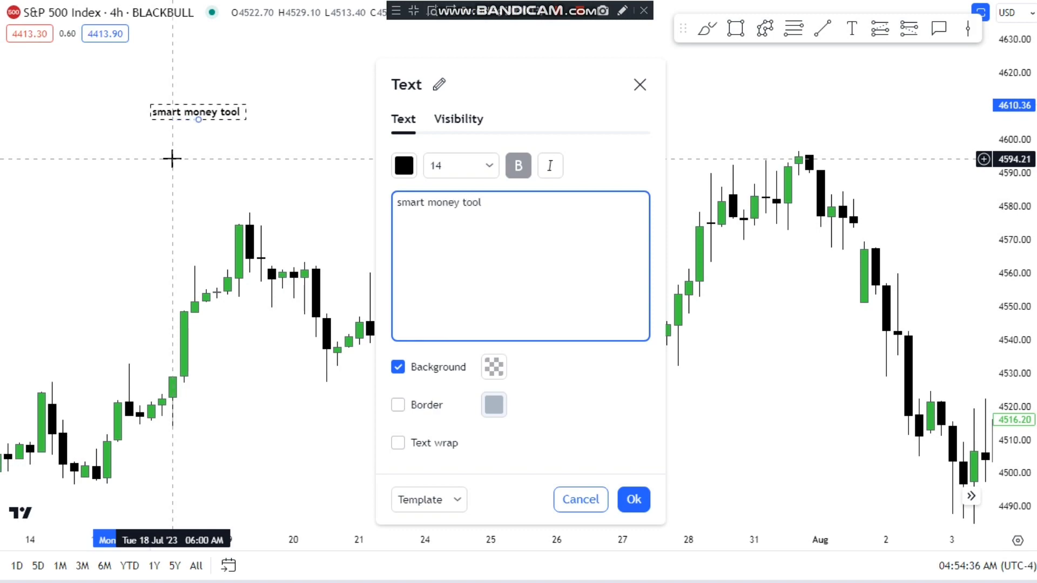
click(633, 499)
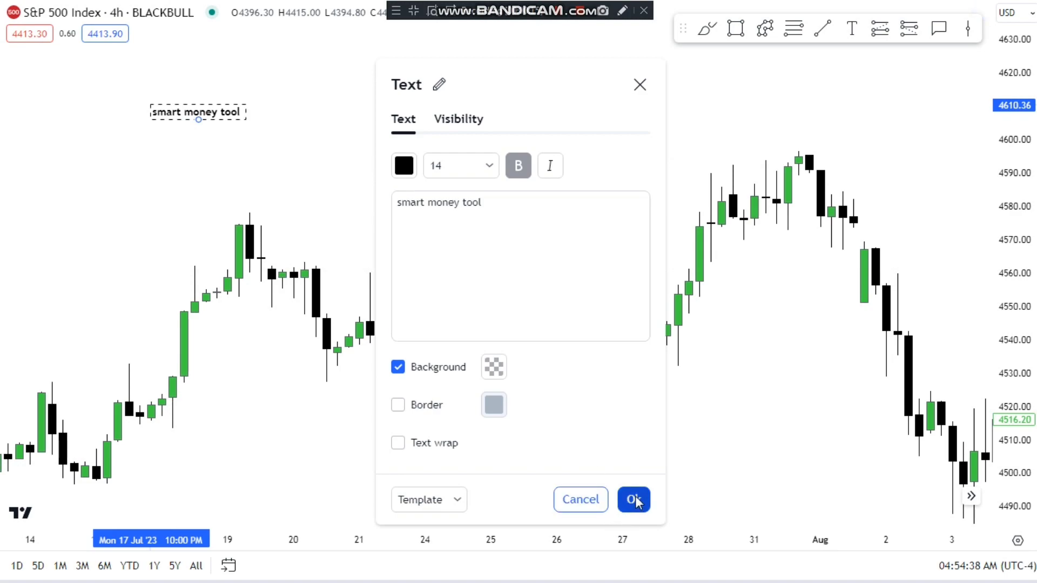
- Move the "smart money tool" note slightly higher to a price of about 4614 and deselect it
click(154, 155)
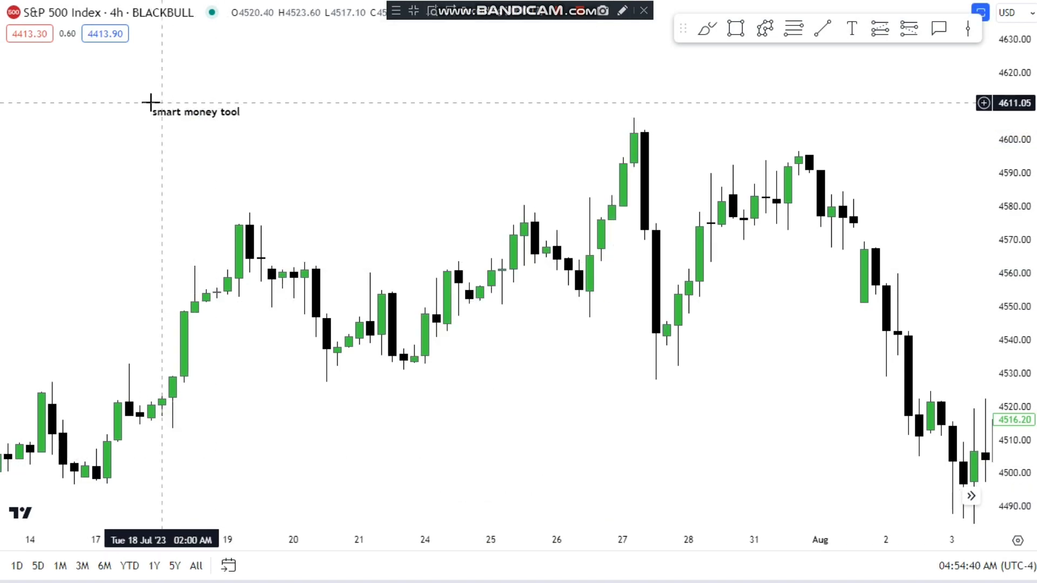
drag(172, 117, 167, 105)
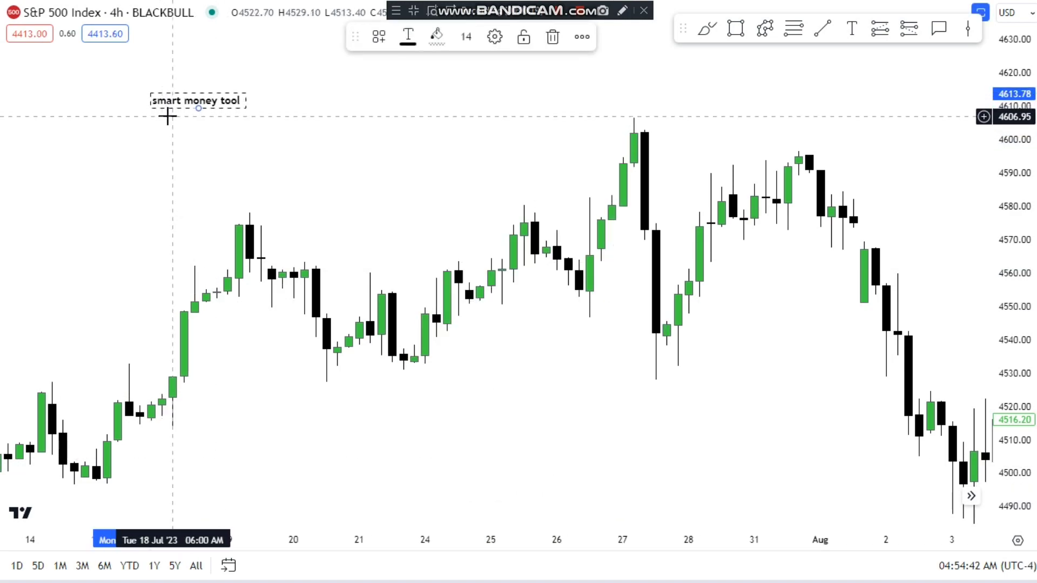
click(167, 116)
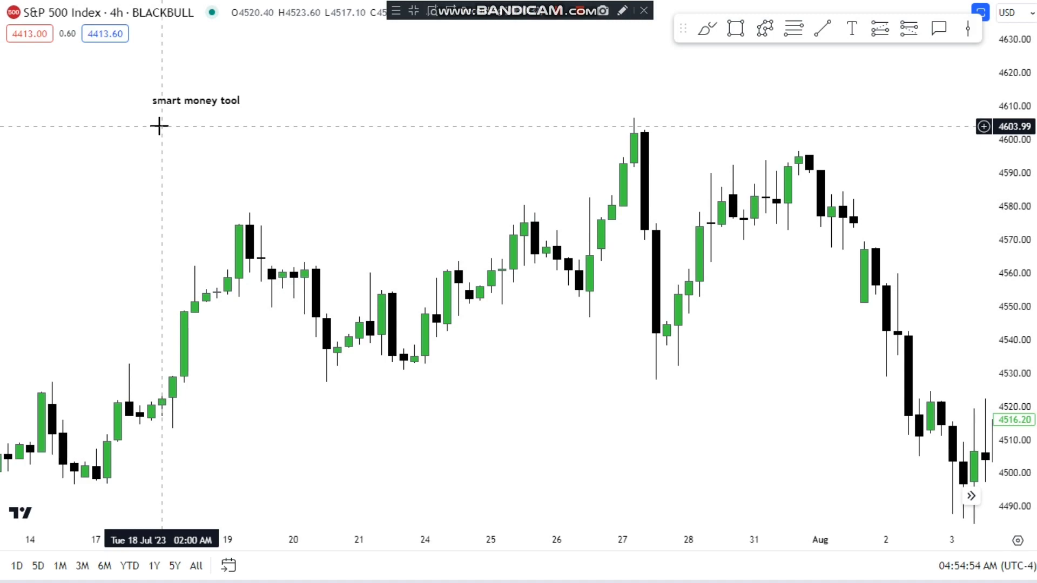
- Place a second text note above the July 20 candles with the lines "nzd aud", "dxy eur" and "eur gbp"
click(852, 28)
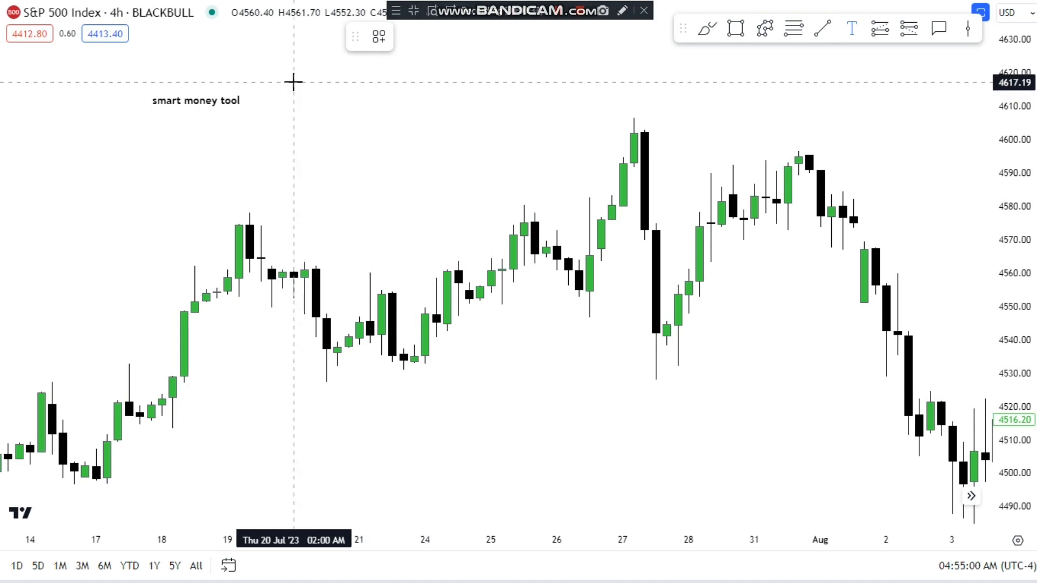
click(293, 83)
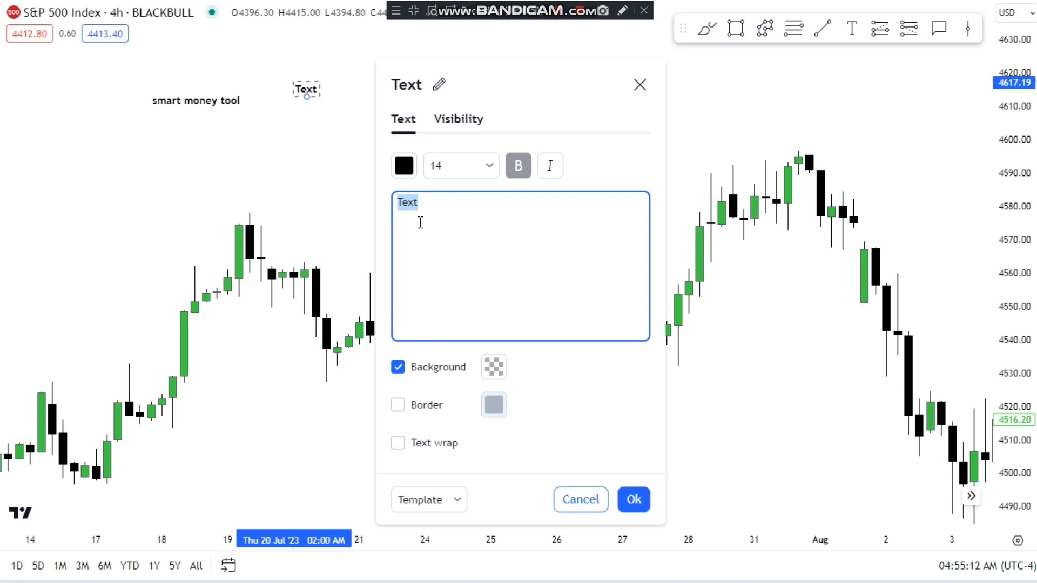
key(BackSpace)
text(nzd aud)
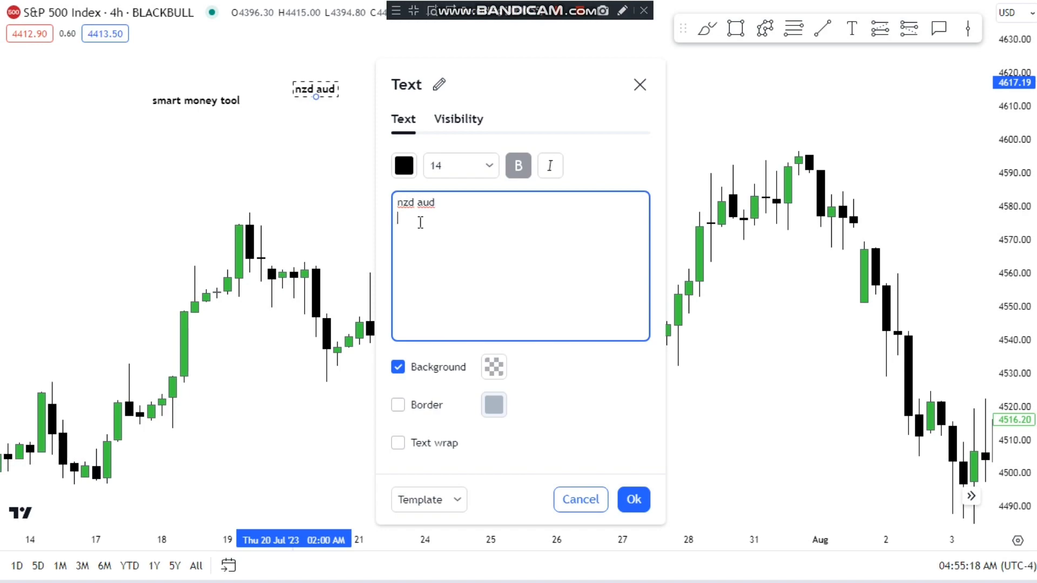
key(Return)
text(dxy )
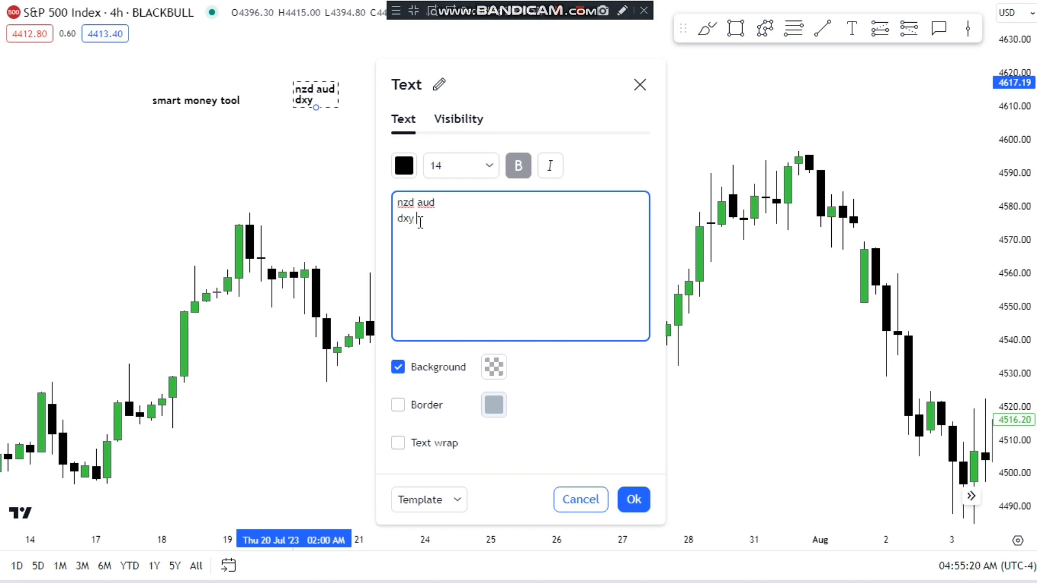
text(eureur )
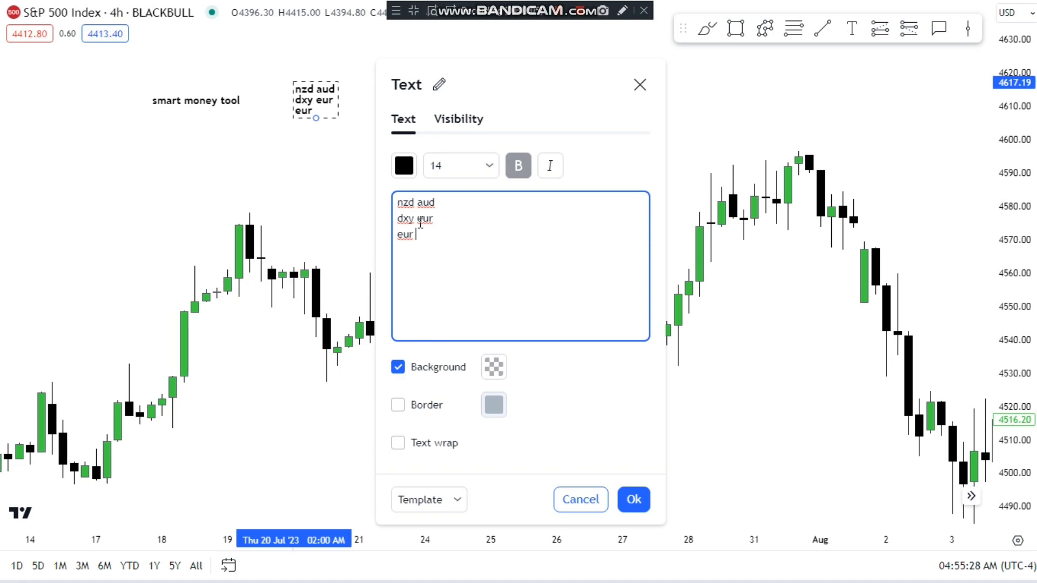
text(gbp)
- Complete the pair list with the lines "nq spx", "btc eth", "btc dxy" and "bankn nifty", and accept the note
text(n)
text(q)
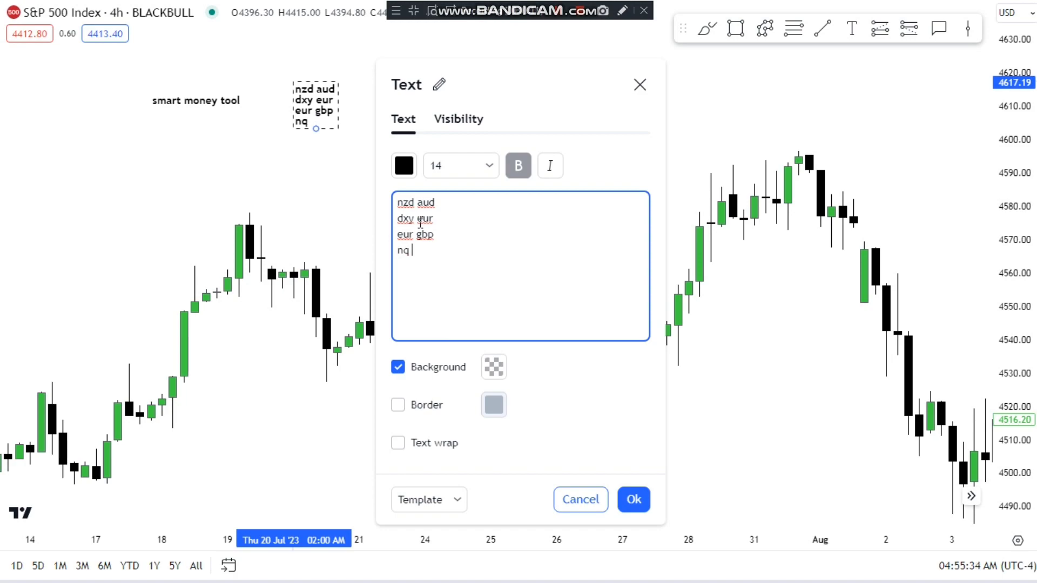
text( spx )
text(btc eth)
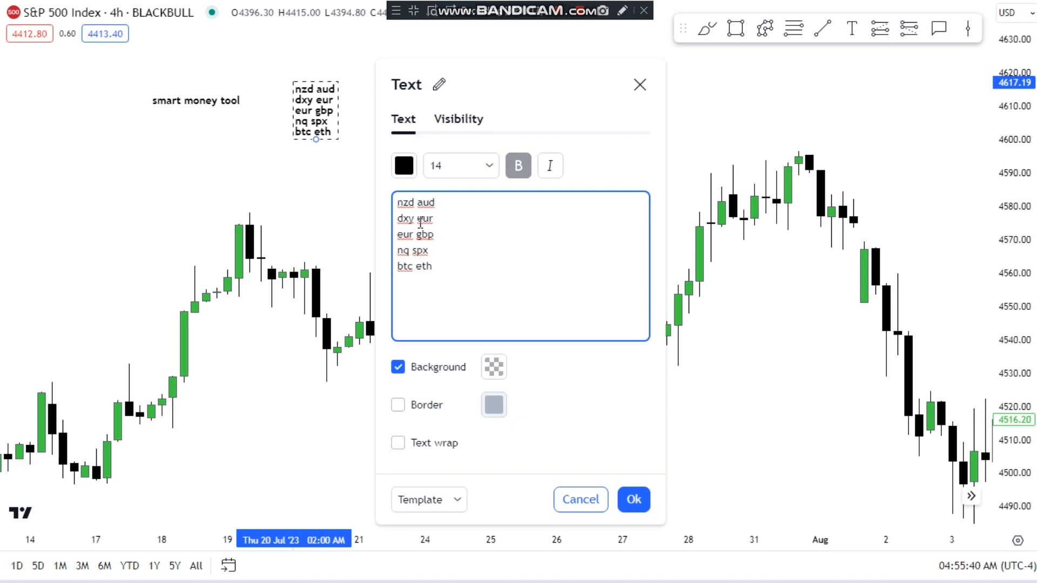
text(btc dxy)
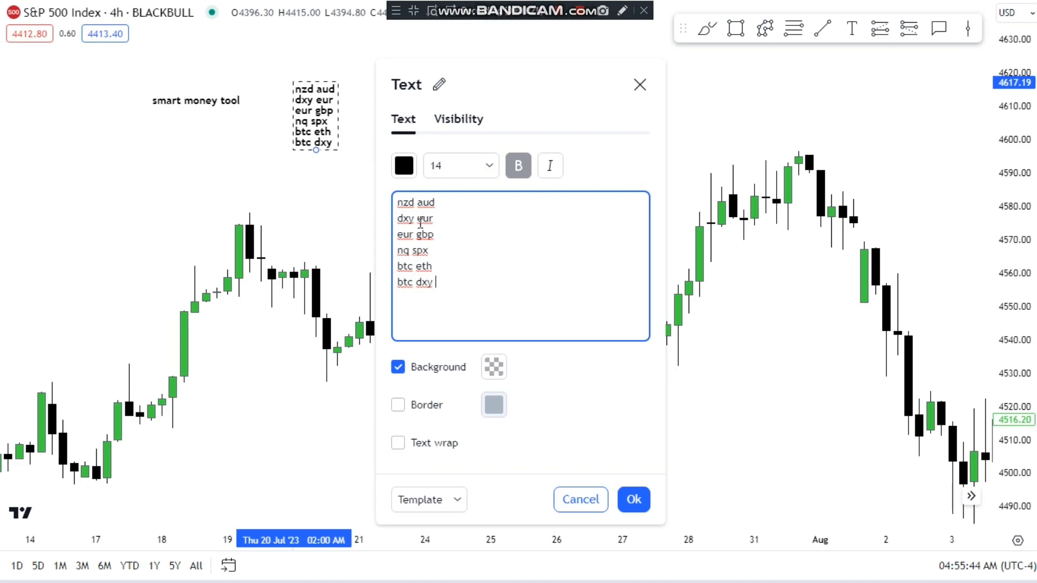
key(Return)
text(bankn nifty)
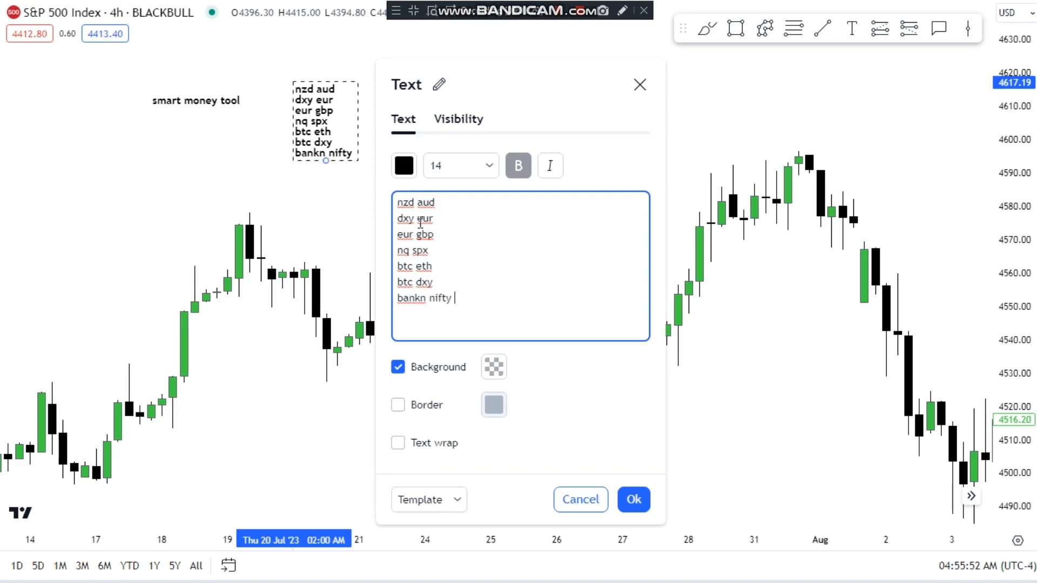
click(631, 498)
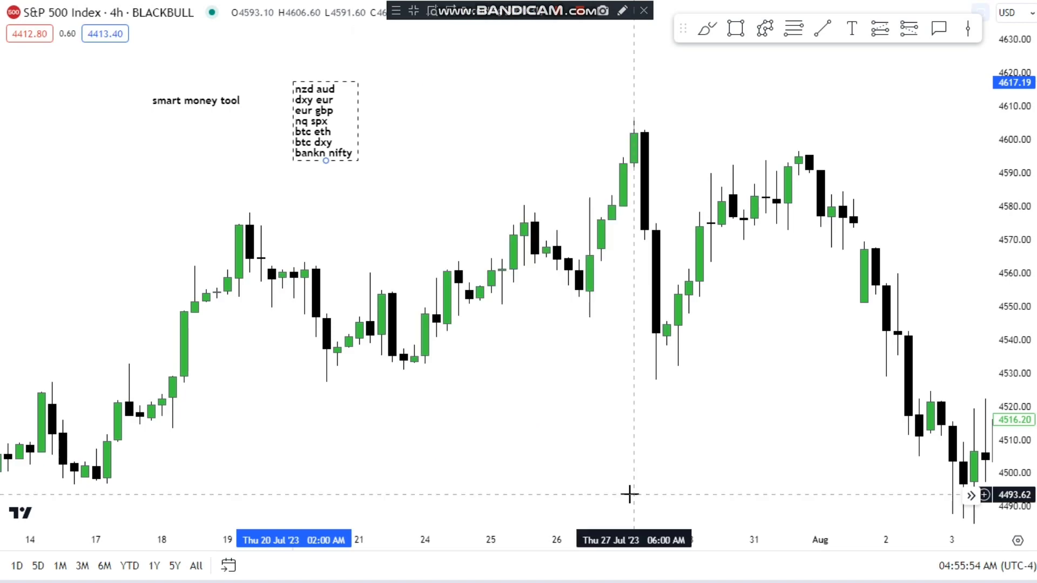
- Draw a rectangle around the pair list, spanning prices of about 4591 to 4619, and deselect it
click(735, 28)
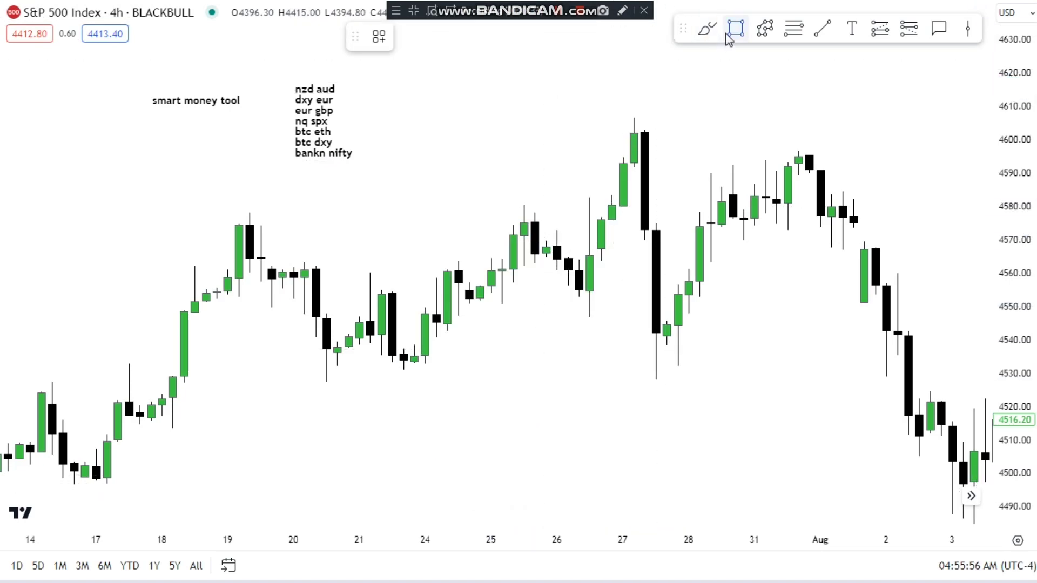
click(282, 78)
click(349, 121)
click(359, 168)
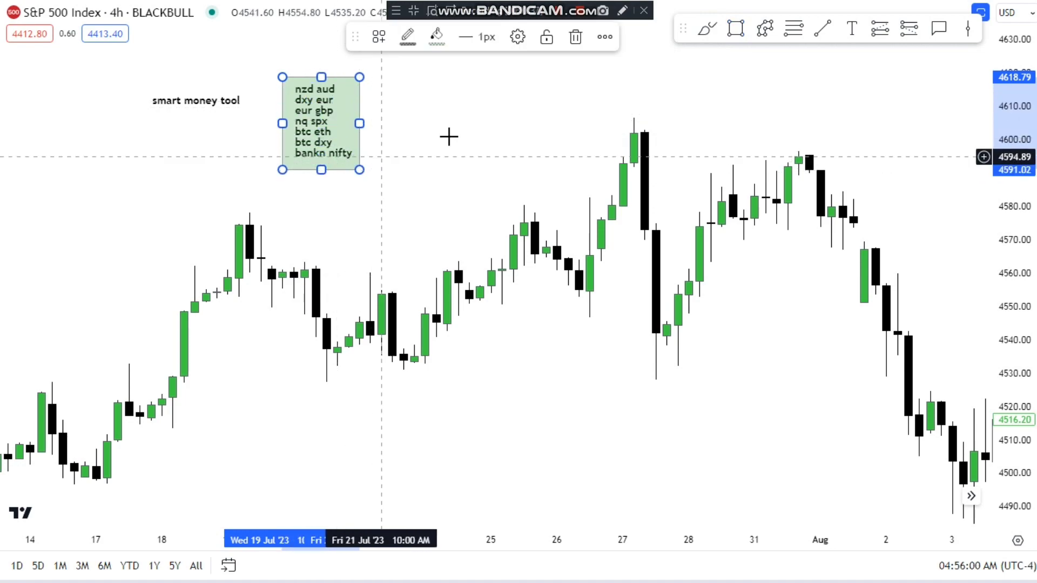
click(449, 137)
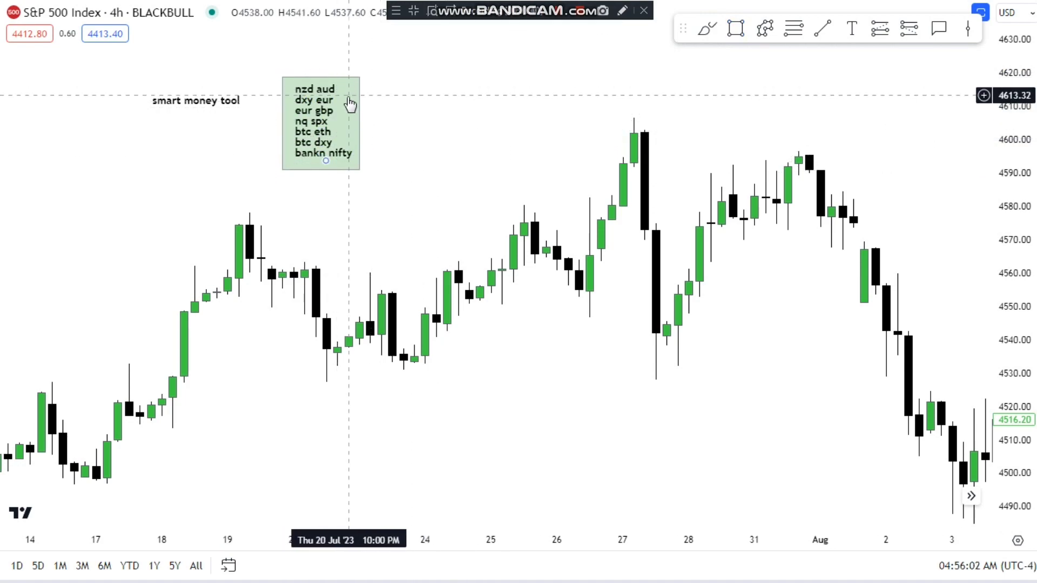
- Remove all drawings from the chart, clearing both text notes and the rectangle
drag(424, 98, 428, 117)
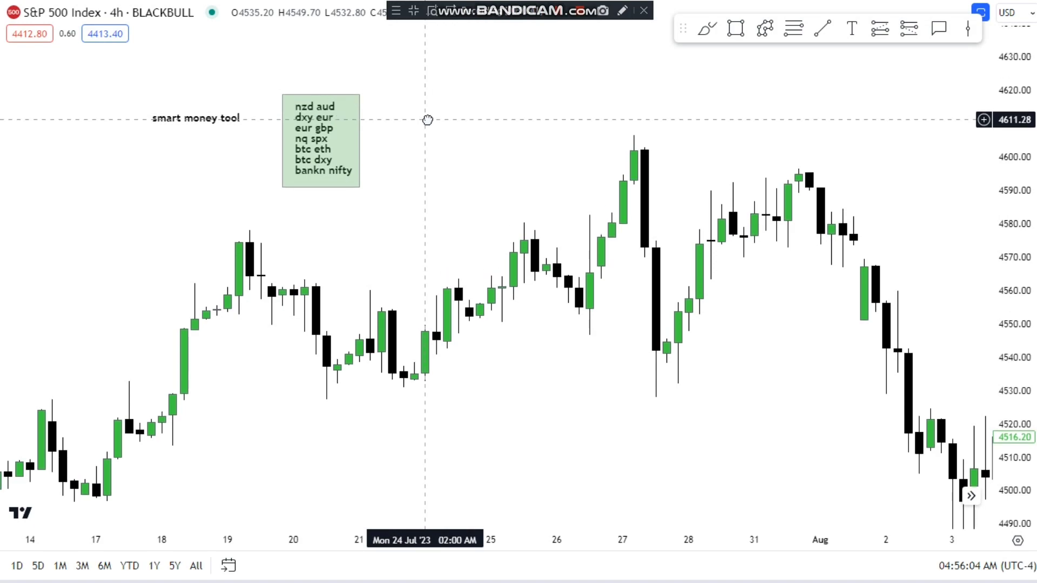
right_click(427, 115)
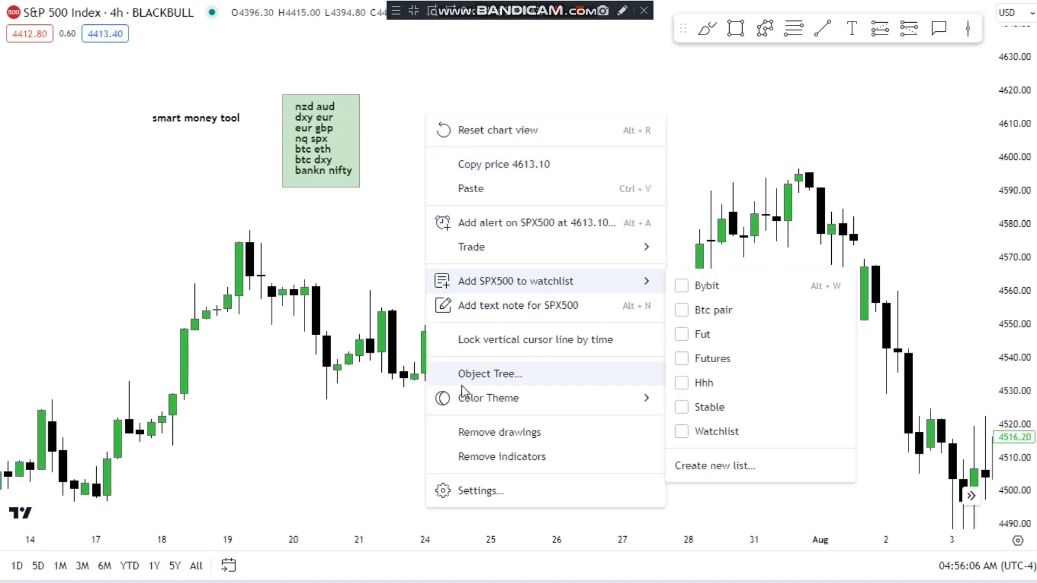
click(477, 431)
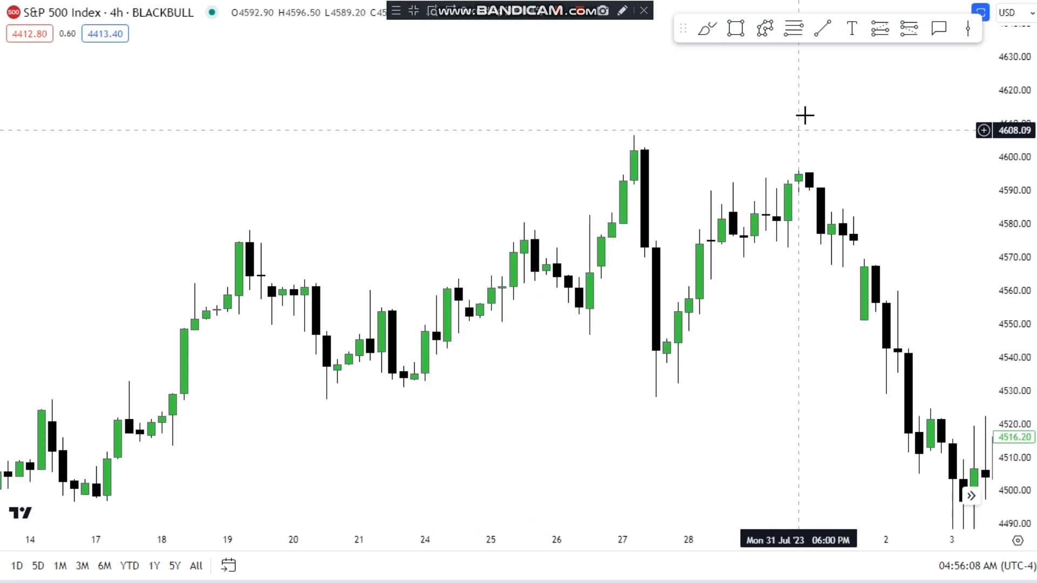
- Draw a two-segment polyline shaped like ">" in the empty area above the July 18 candles
click(765, 28)
click(136, 76)
click(169, 91)
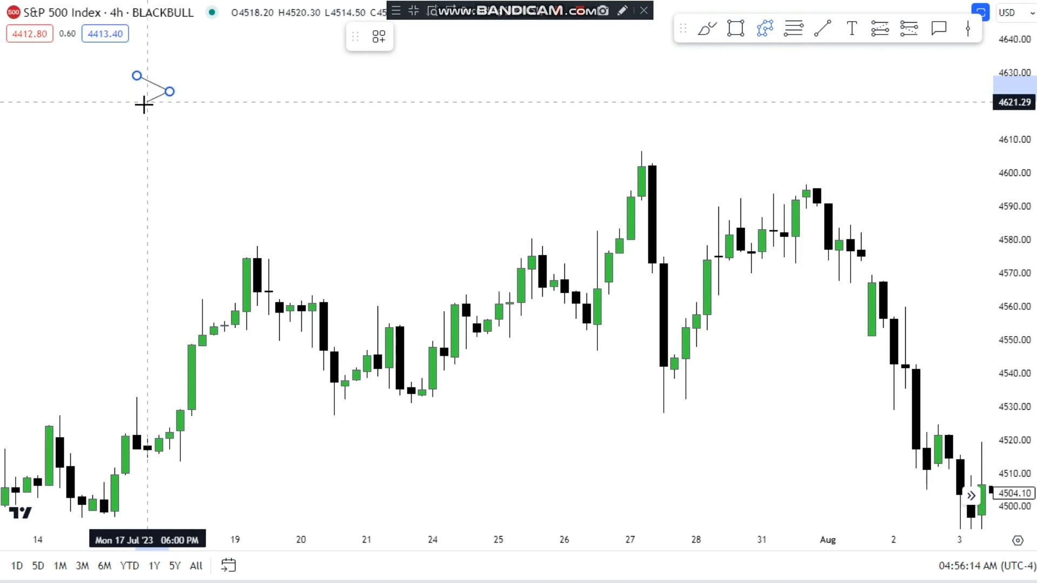
click(136, 108)
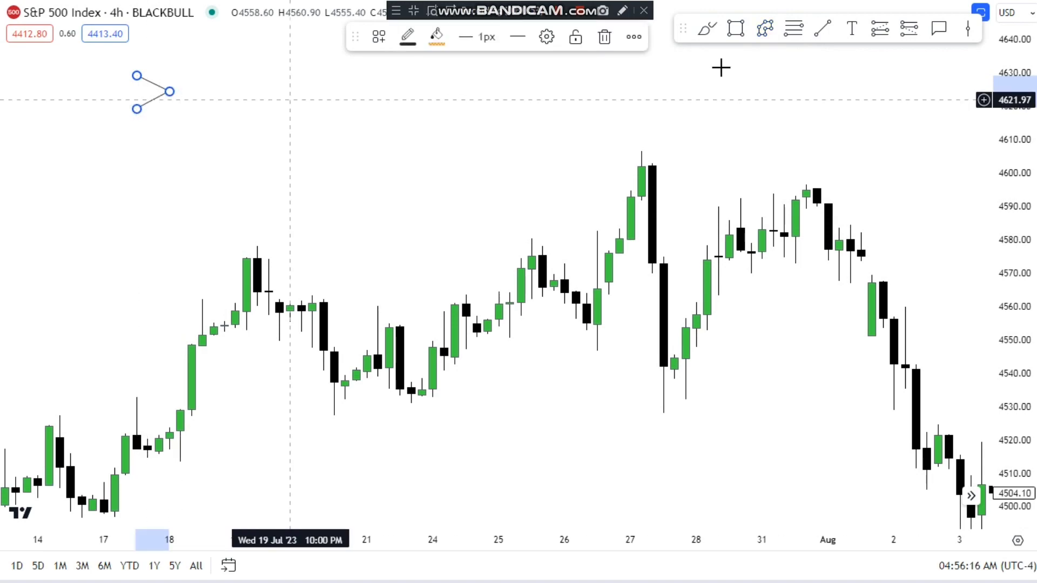
- Draw a mirrored two-segment polyline shaped like "<" just after the first one and deselect it
click(764, 28)
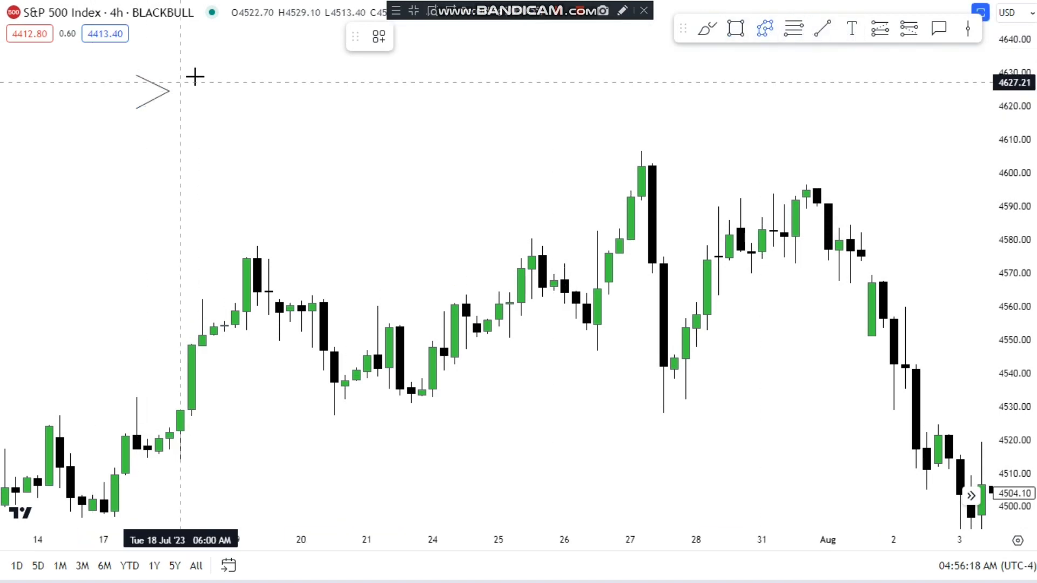
click(214, 71)
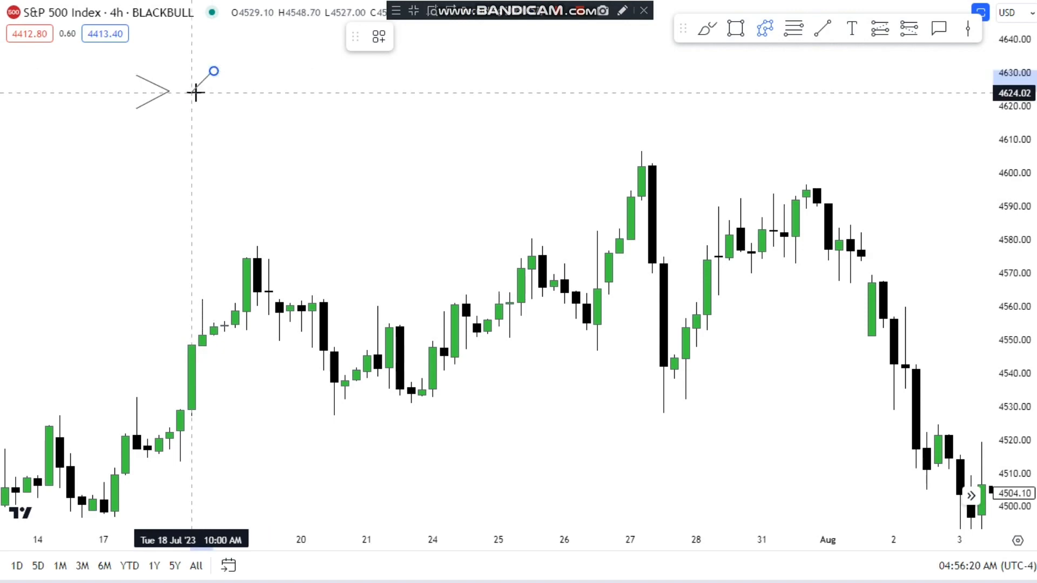
click(192, 93)
click(214, 110)
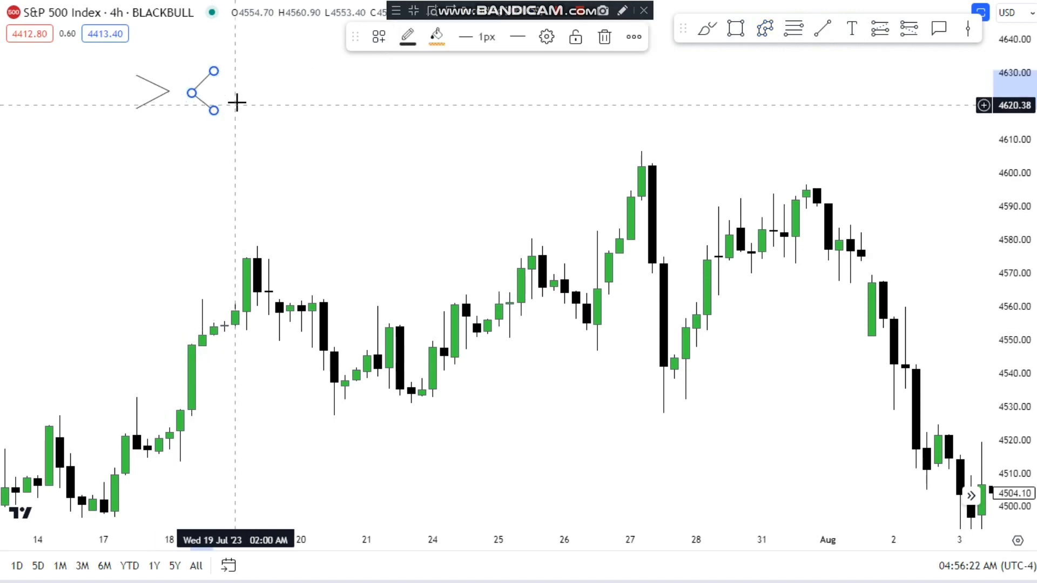
click(609, 67)
- Add a two-line text note reading "at top bearish" and "at bottom bullish" beside the "<" shape
click(822, 31)
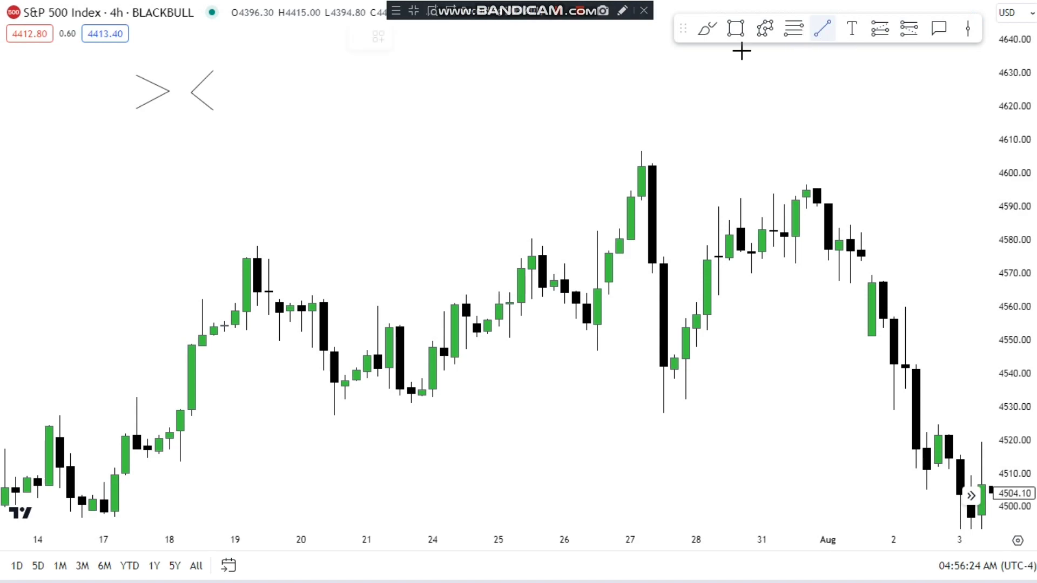
click(851, 28)
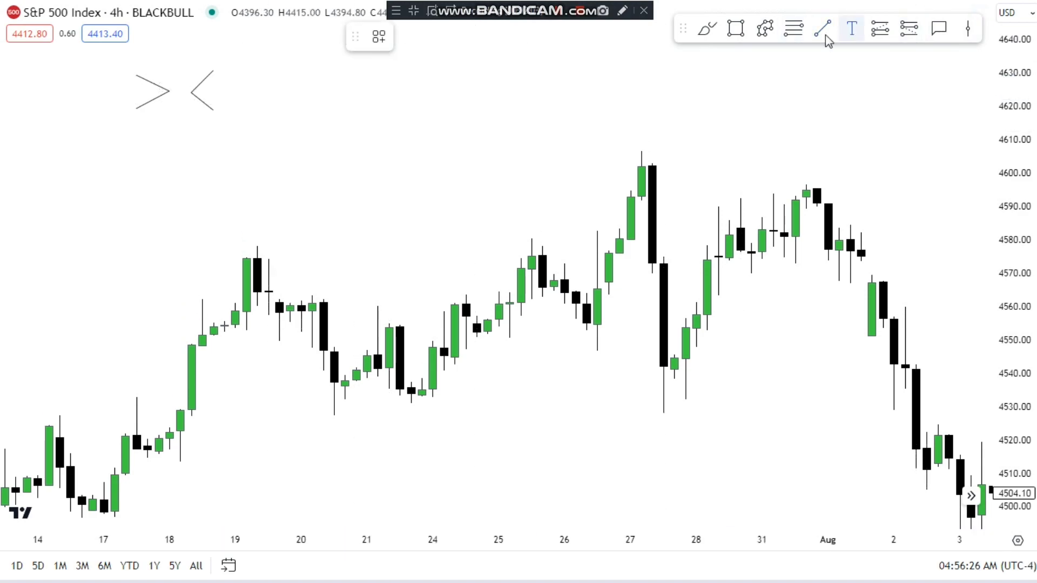
click(243, 96)
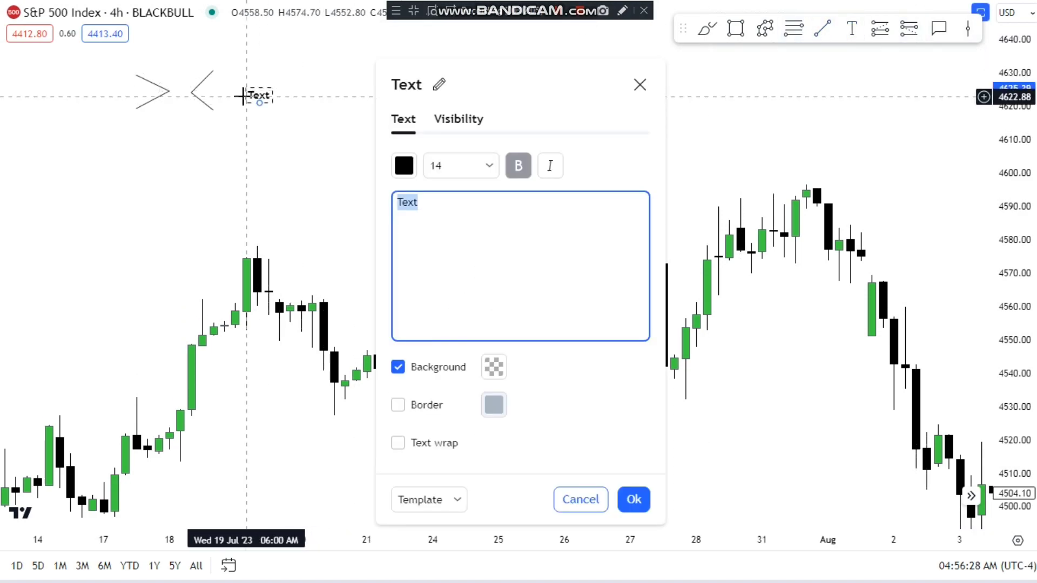
text(at to)
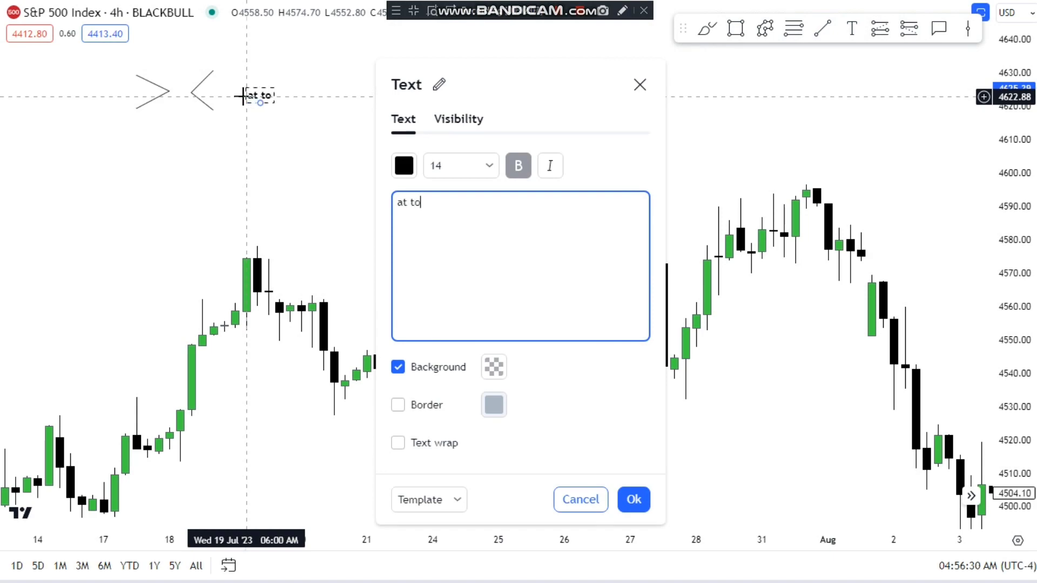
text(p bearish )
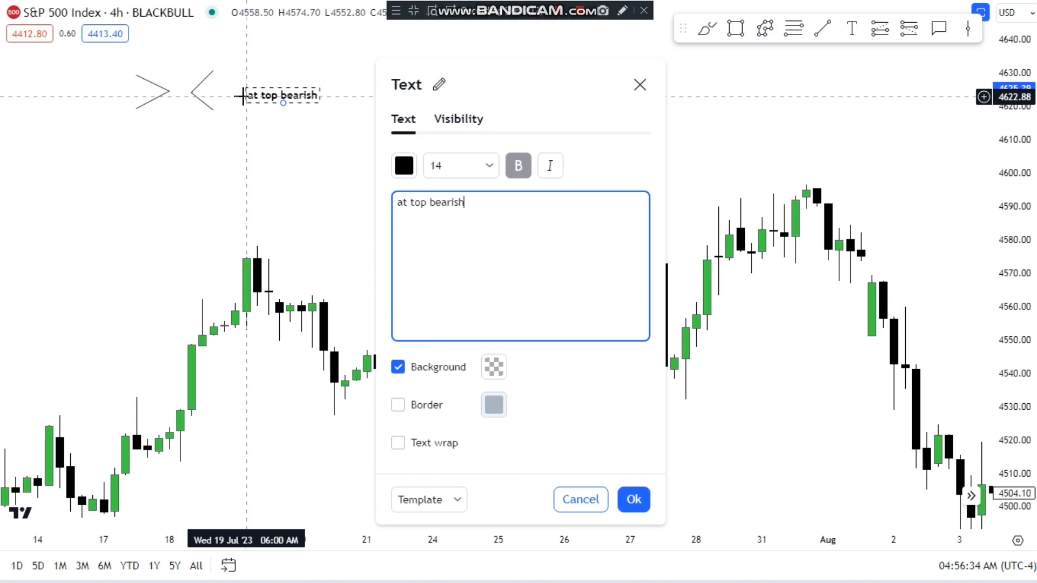
text(at botto)
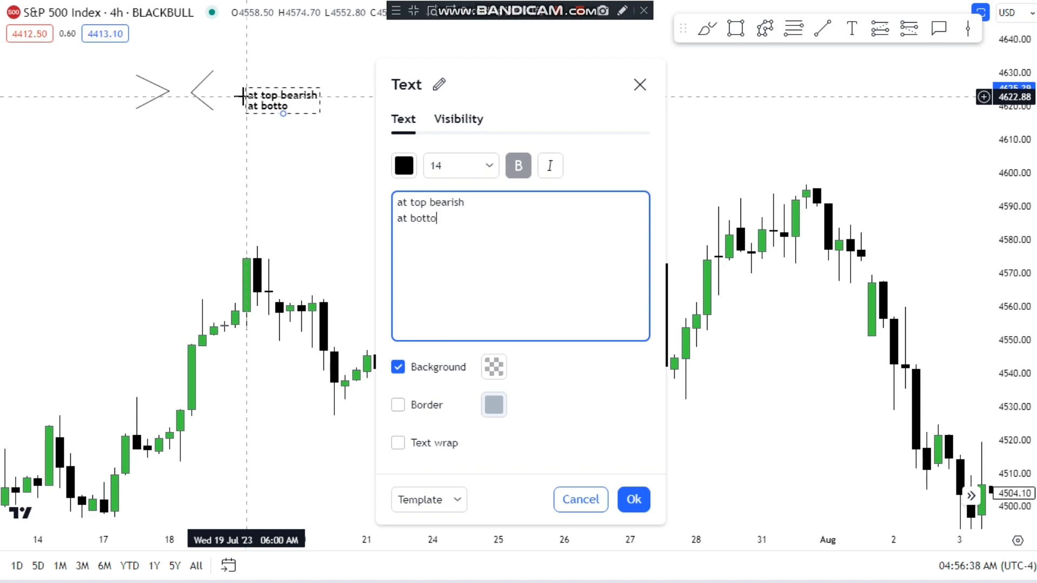
text(m bullish)
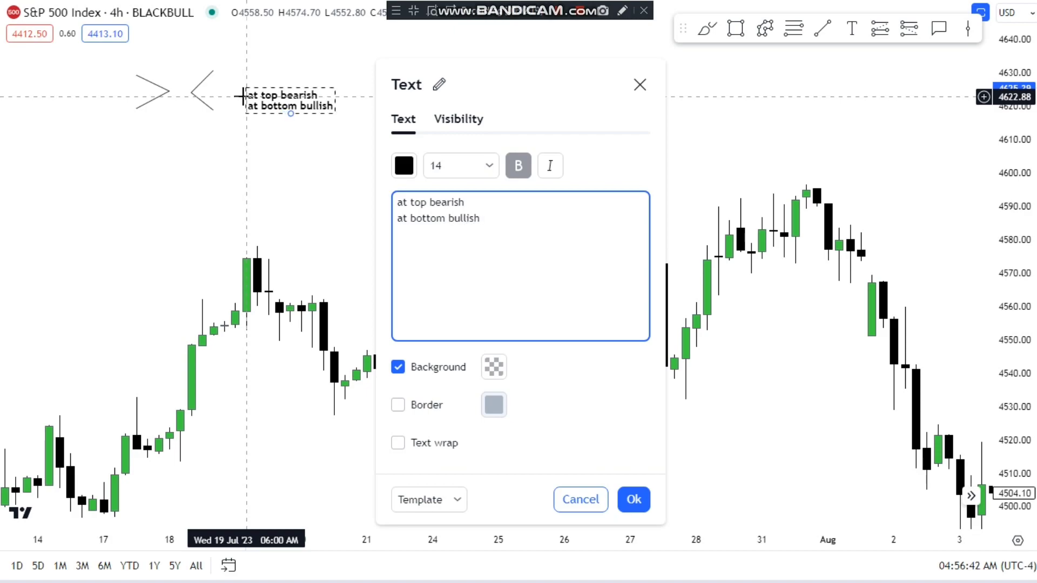
click(634, 499)
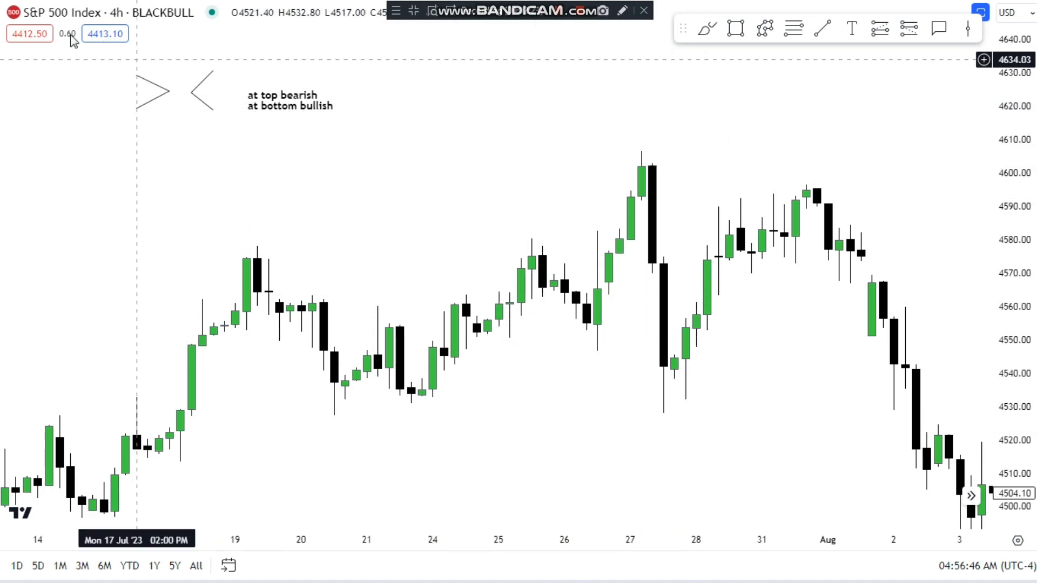
- Restore the split view with the NAS100USD pane below the S&P 500 and show a wider range through August 7
double_click(430, 200)
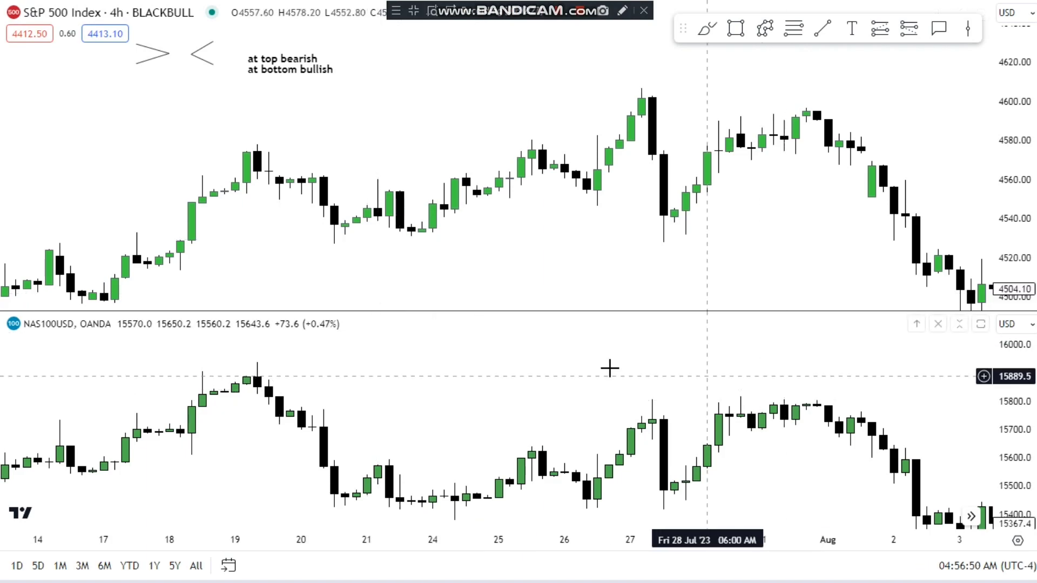
scroll(594, 365, down, 3)
drag(562, 356, 412, 347)
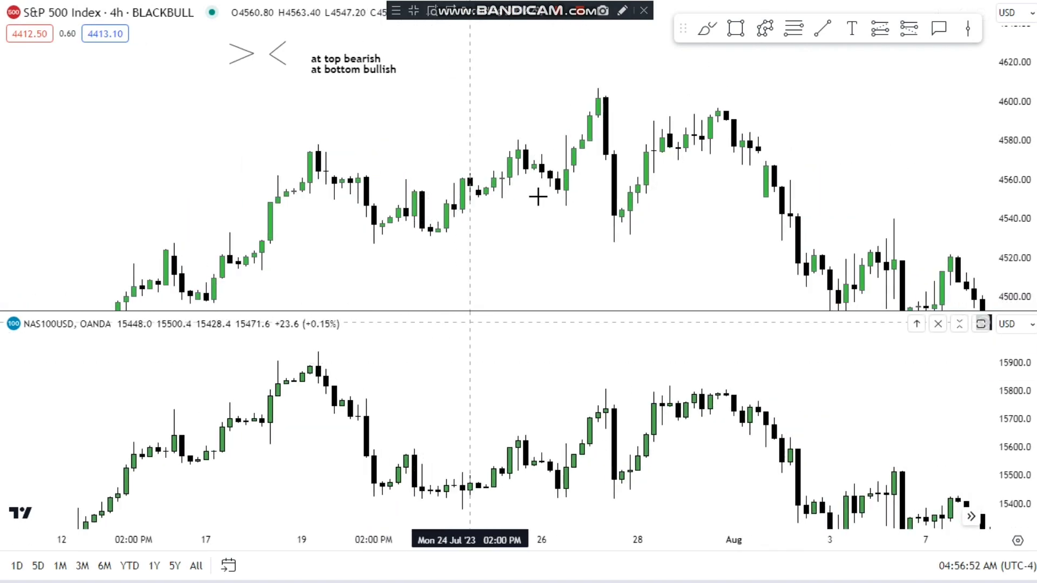
- Draw near-horizontal polylines from the July 19 highs to about July 28, one at about 4579 on the S&P 500 and one on NAS100USD
click(765, 31)
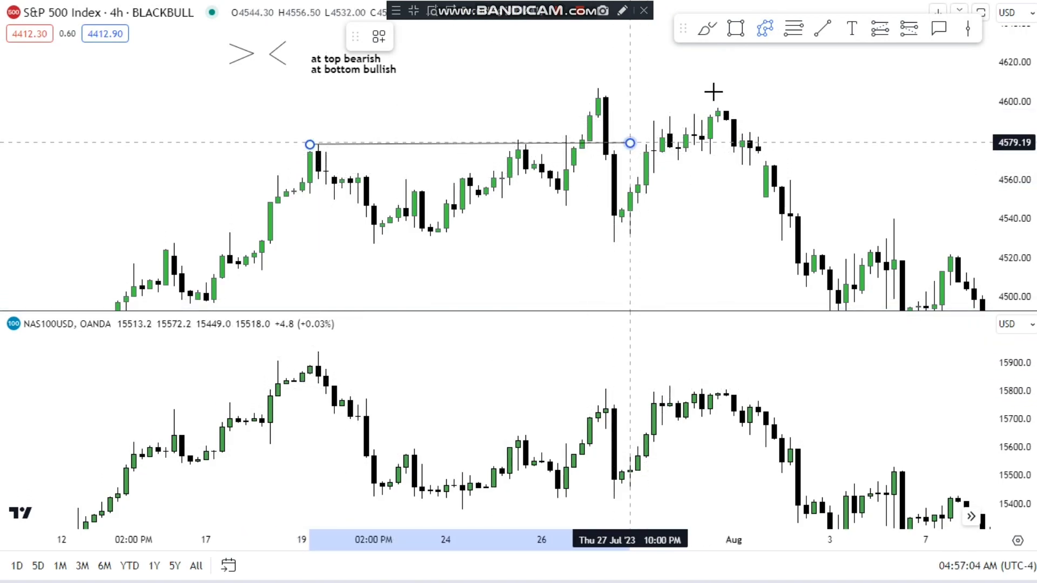
click(629, 143)
click(637, 151)
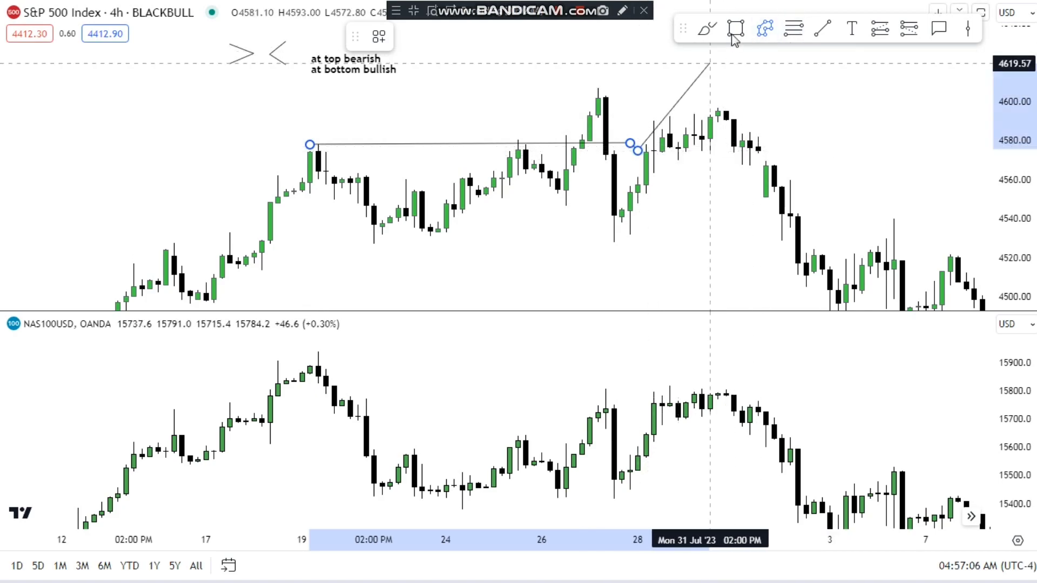
click(770, 31)
click(821, 47)
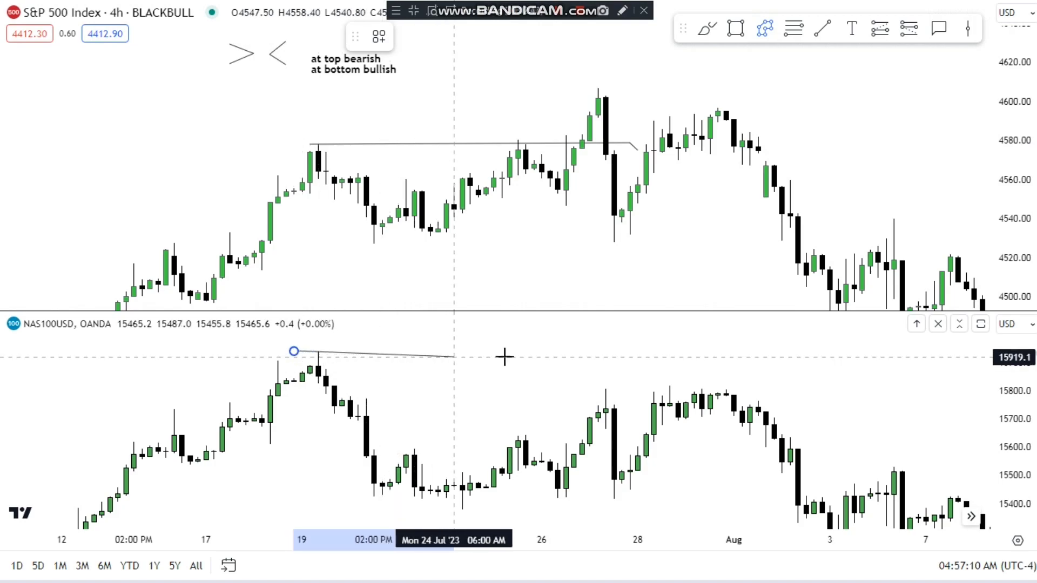
click(654, 350)
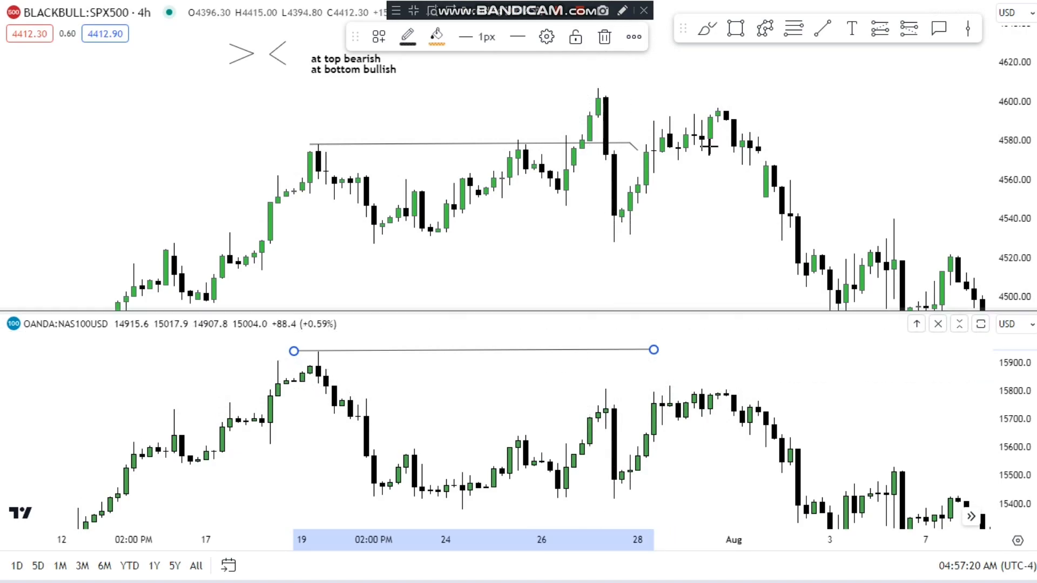
- Connect the July 19 and July 27 highs with a rising line on the S&P 500 and a falling line on NAS100USD
click(762, 29)
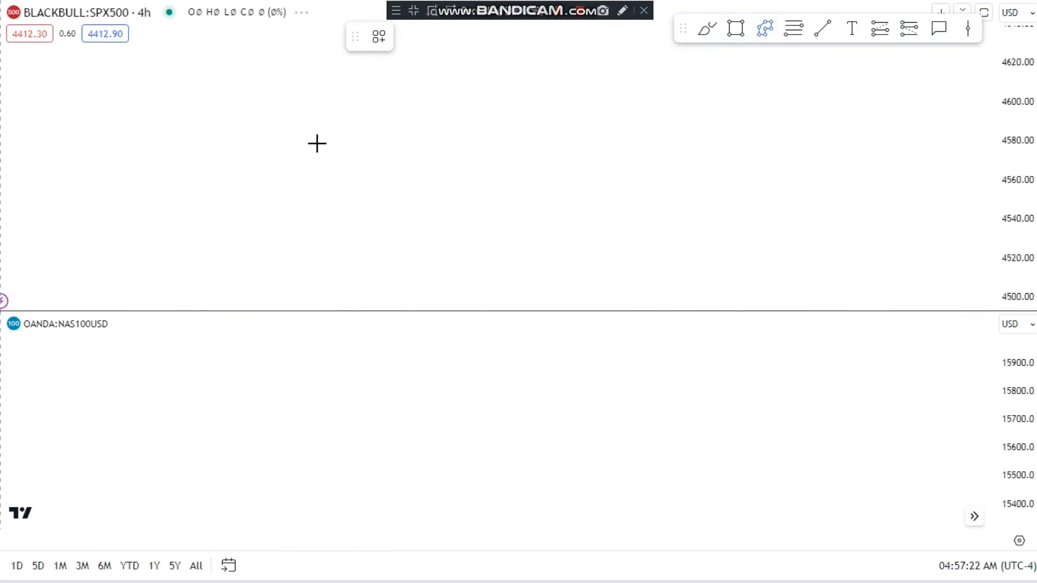
click(318, 145)
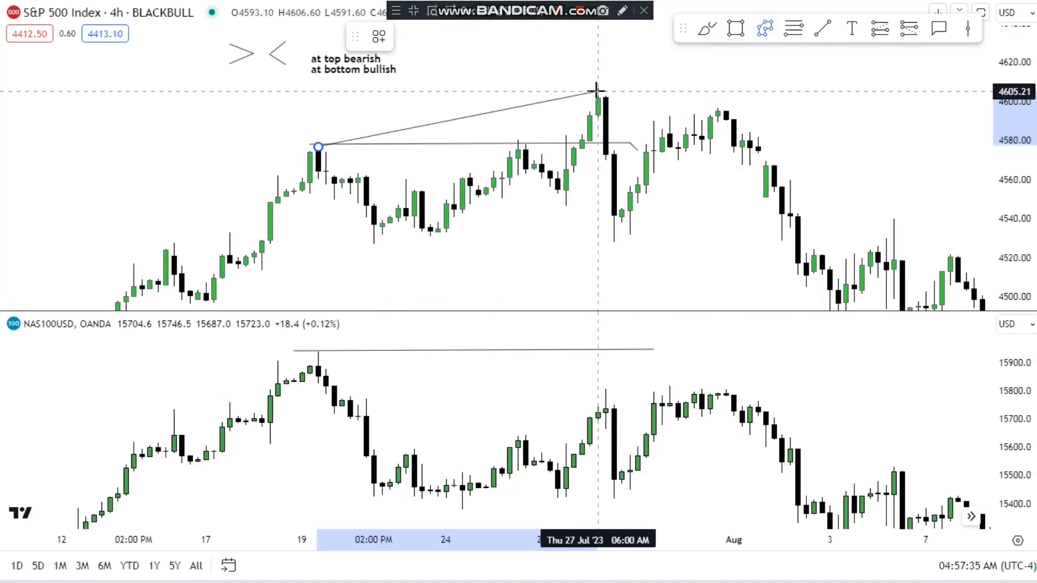
click(597, 91)
click(724, 56)
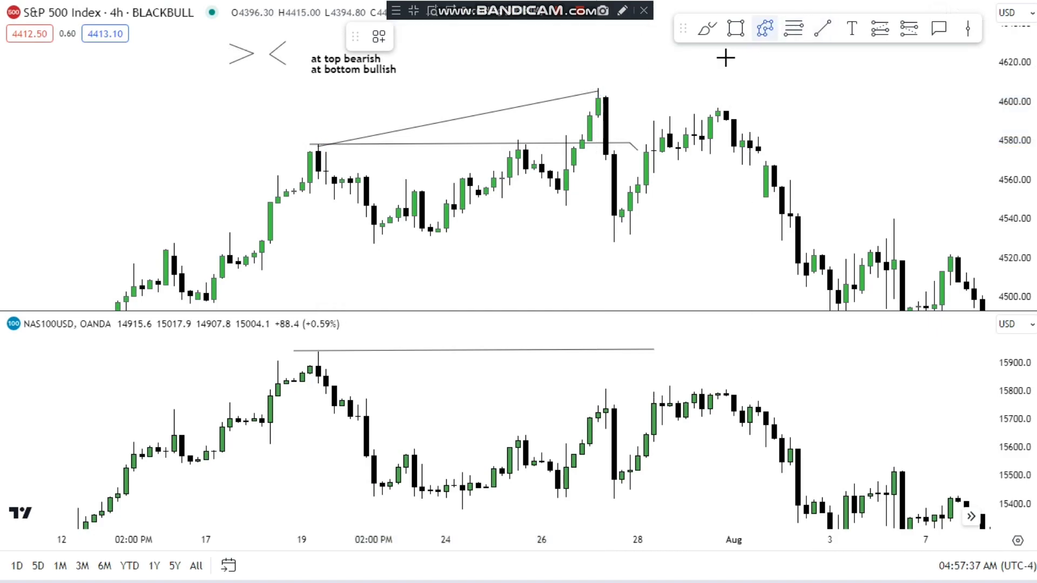
click(318, 353)
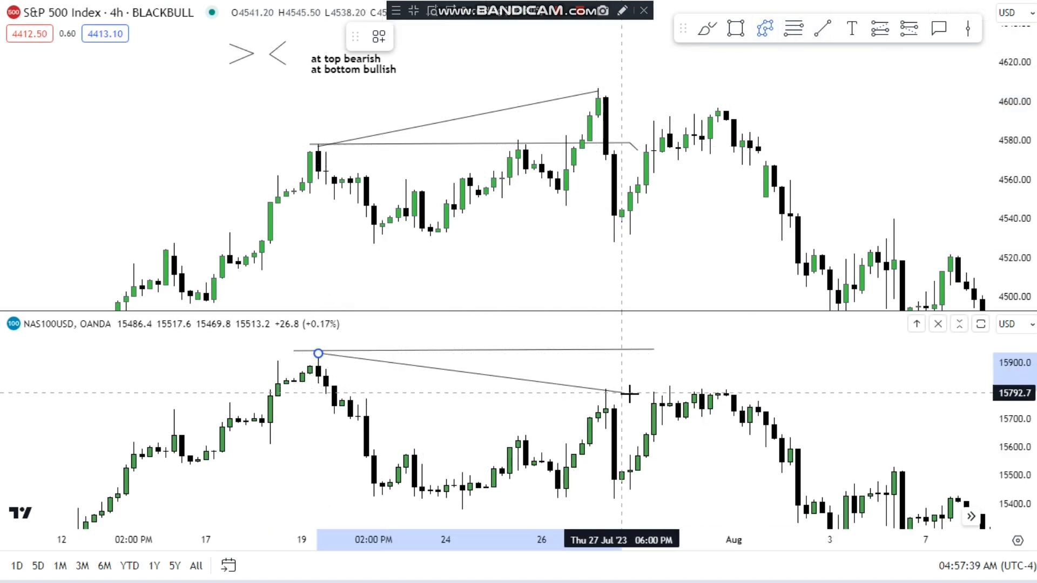
click(605, 391)
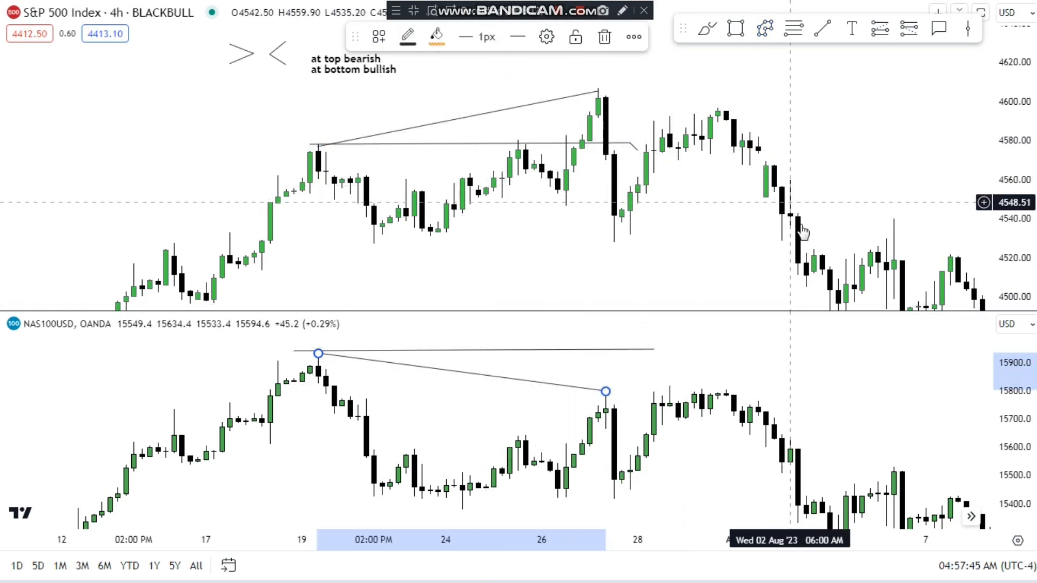
click(340, 86)
- Draw a falling line under the August 3 and August 4 lows on the S&P 500 and a level line under the NAS100USD lows
drag(682, 196, 451, 139)
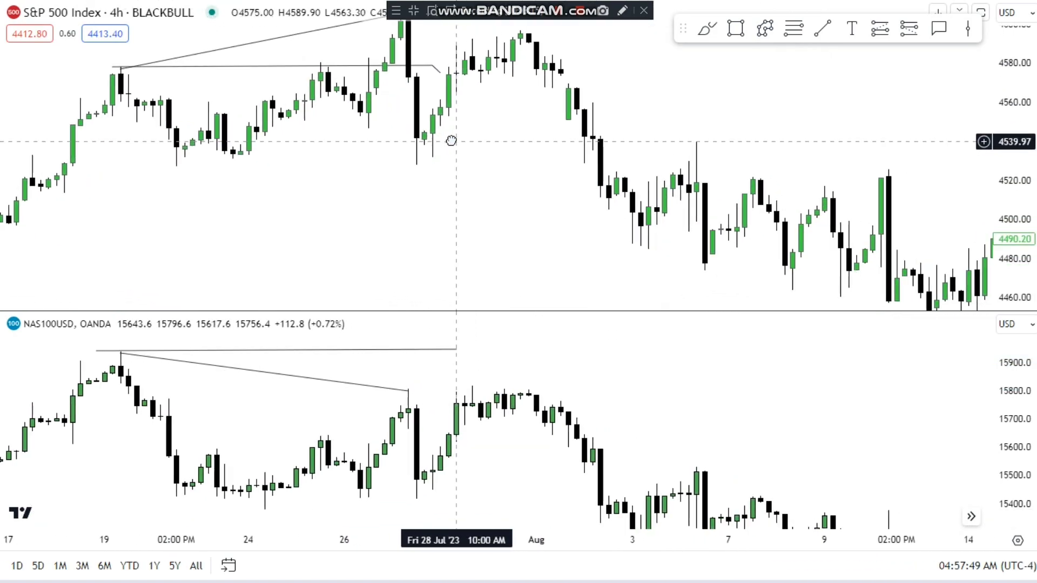
drag(718, 383, 689, 337)
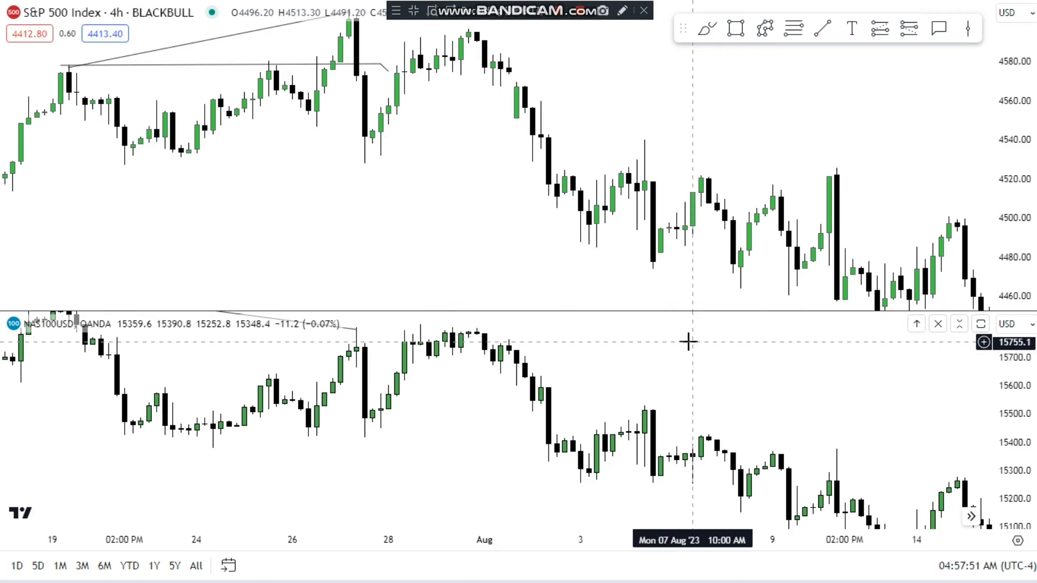
click(763, 30)
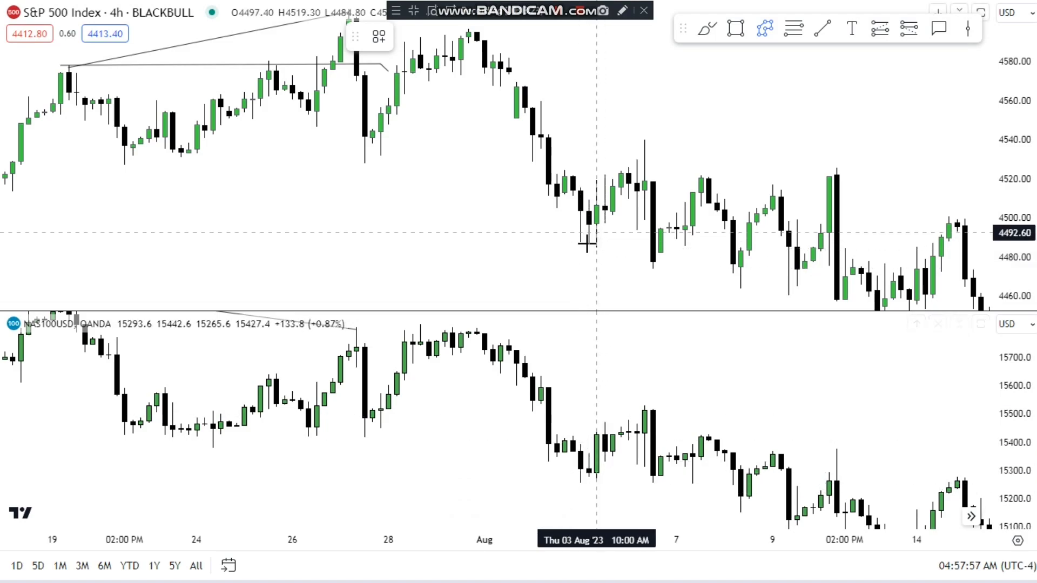
click(653, 269)
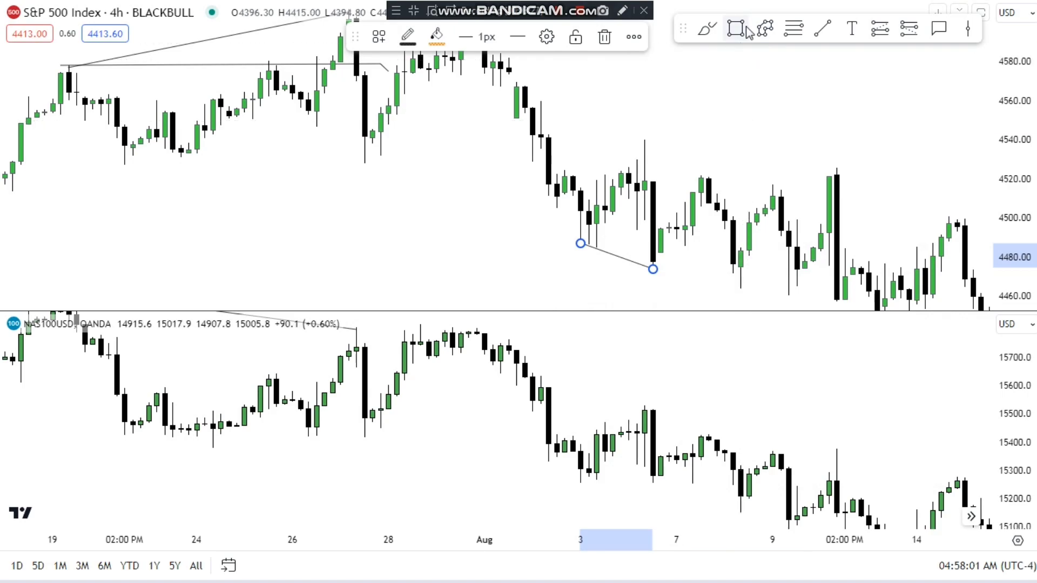
click(764, 33)
click(580, 483)
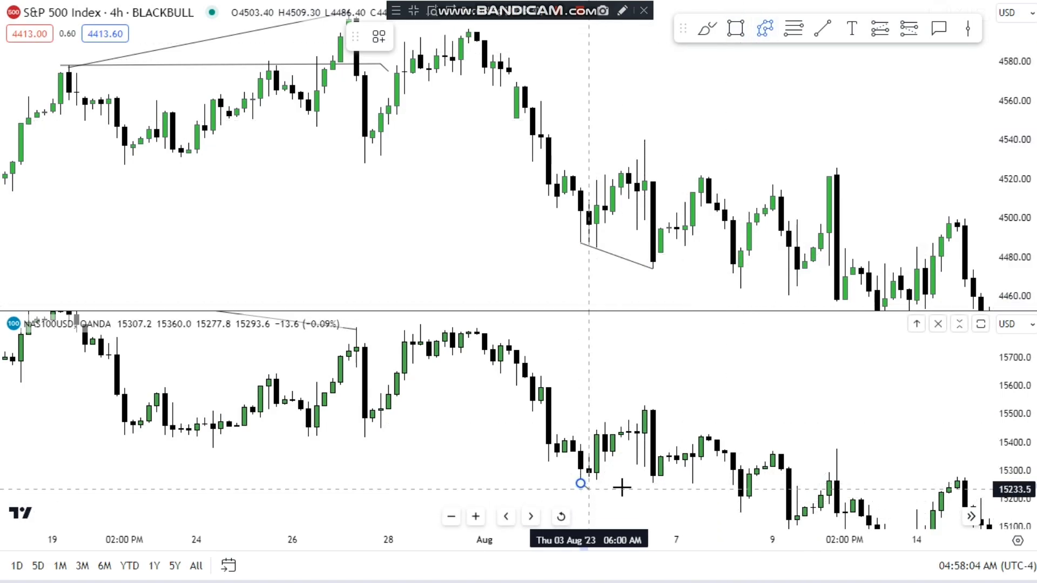
click(669, 483)
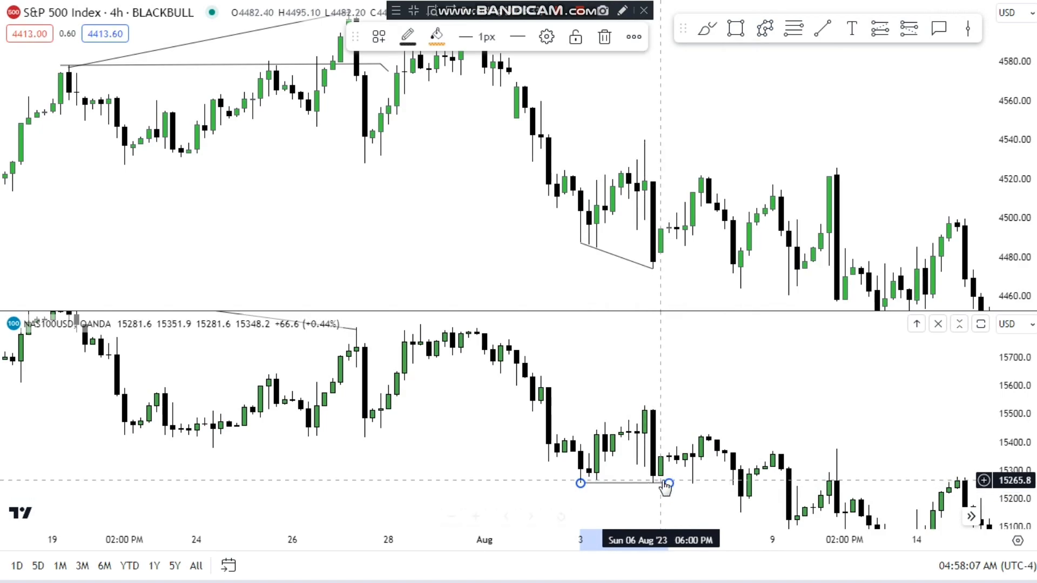
- Draw a two-segment polyline shaped like ">" above the August 4 candles in the NAS100USD pane and deselect it
click(764, 29)
click(653, 340)
click(684, 359)
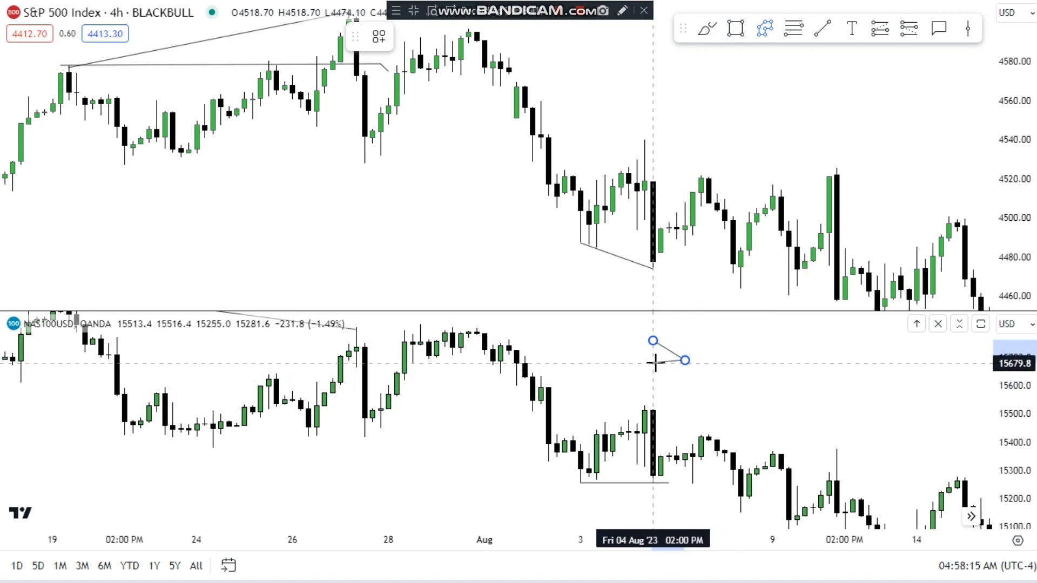
click(660, 369)
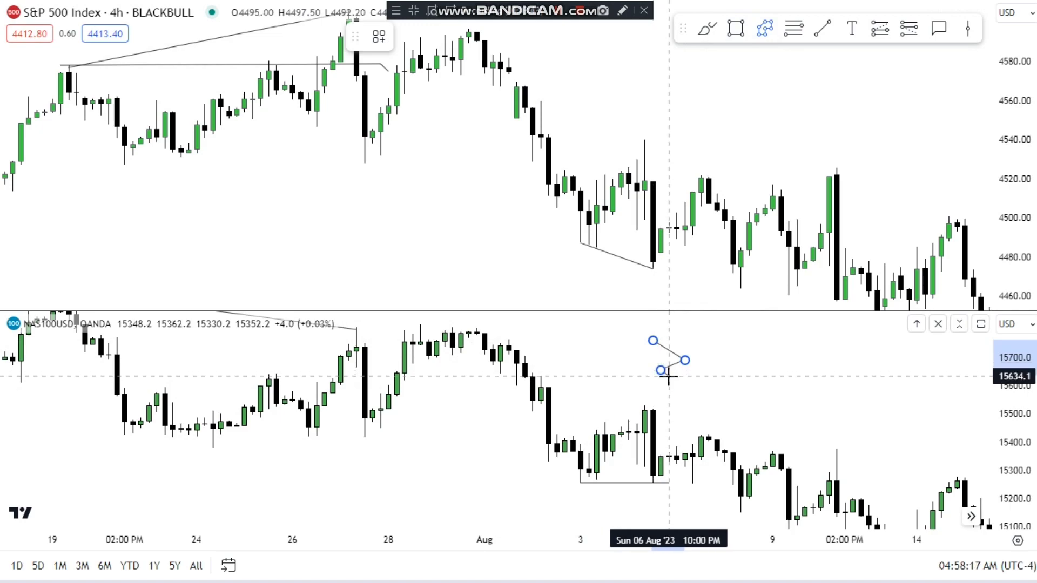
click(662, 366)
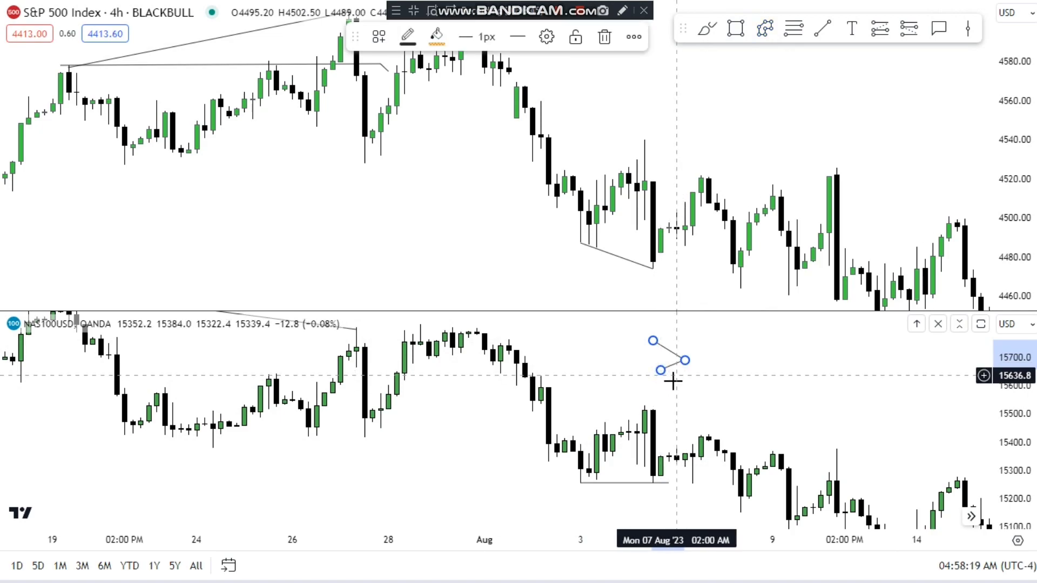
click(682, 399)
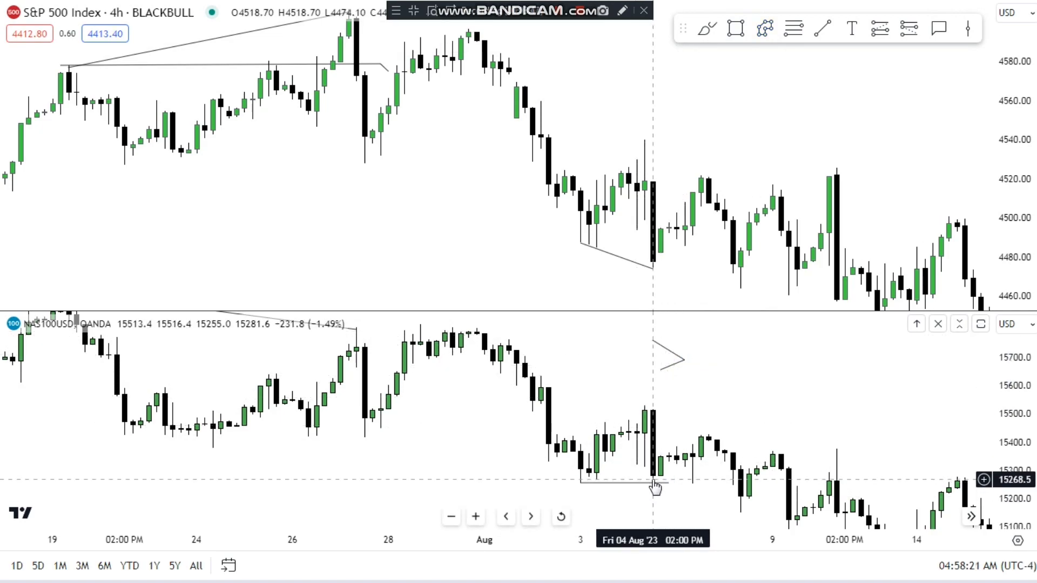
- Maximize the S&P 500 pane to fill the chart area and bring the late-July tops into view
scroll(380, 229, left, 3)
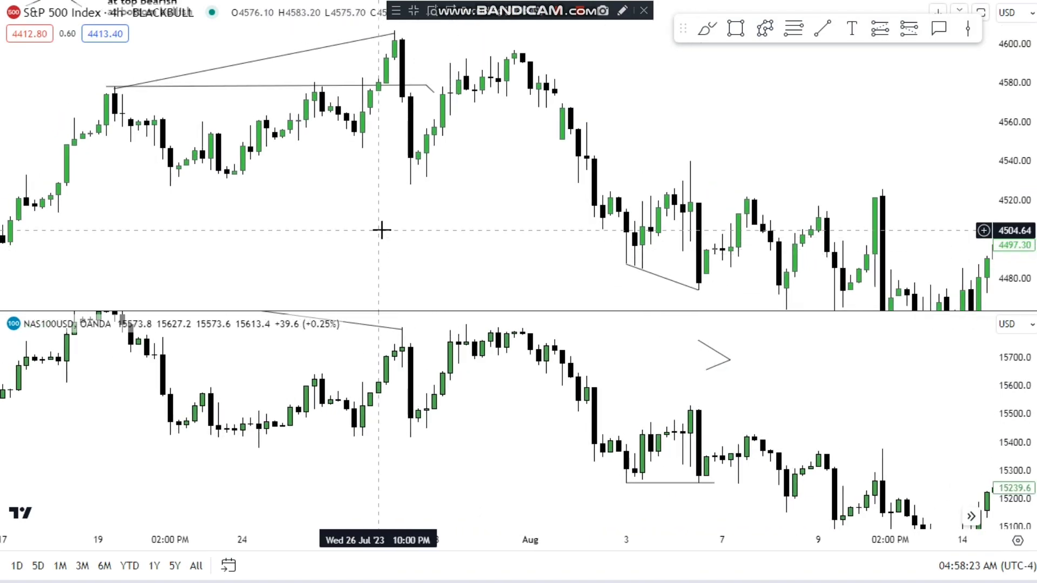
double_click(379, 230)
drag(377, 311, 556, 421)
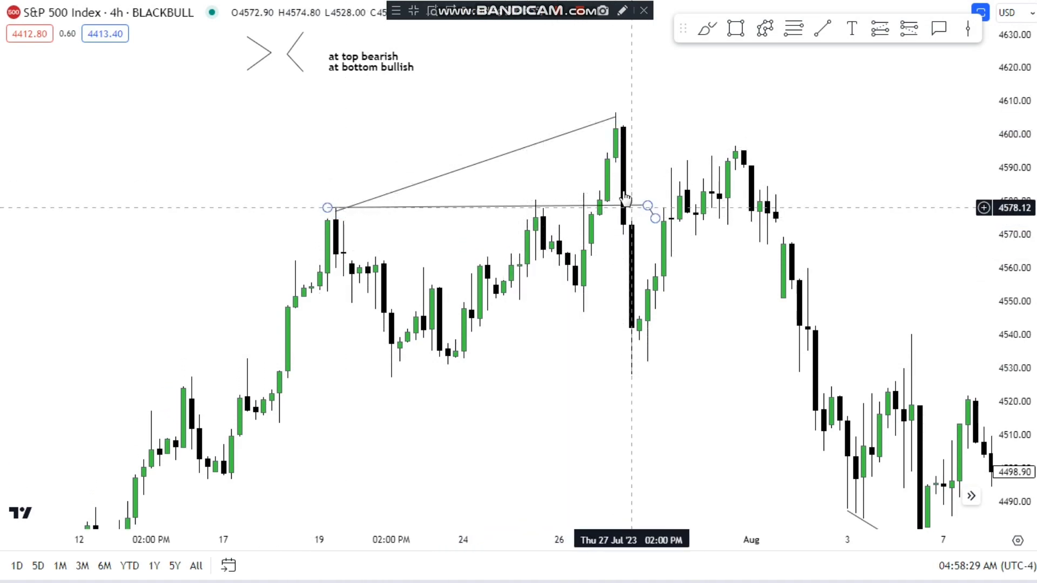
scroll(538, 219, right, 3)
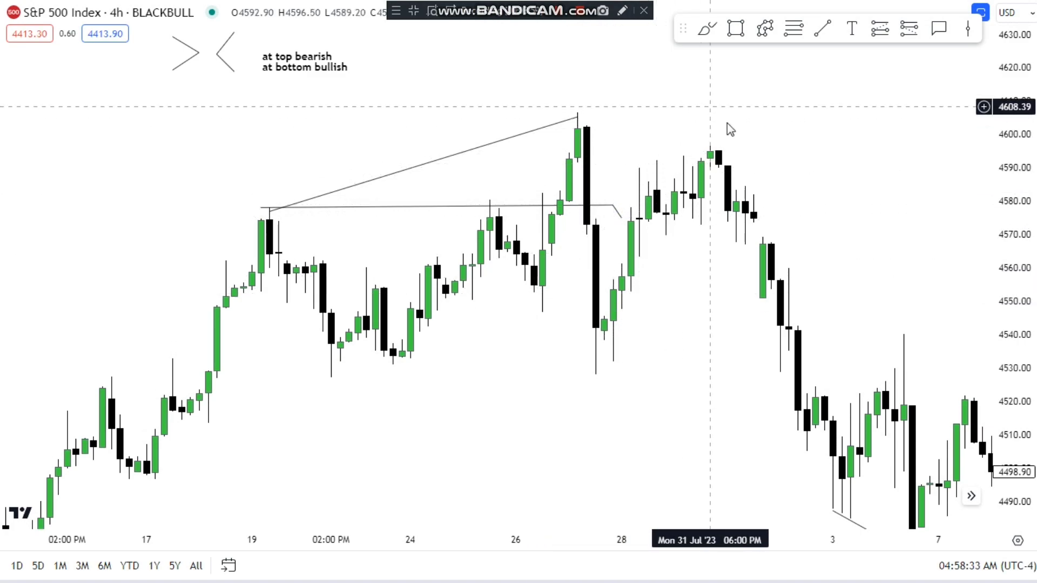
- Remove all drawings from the chart and leave fullscreen mode
right_click(711, 108)
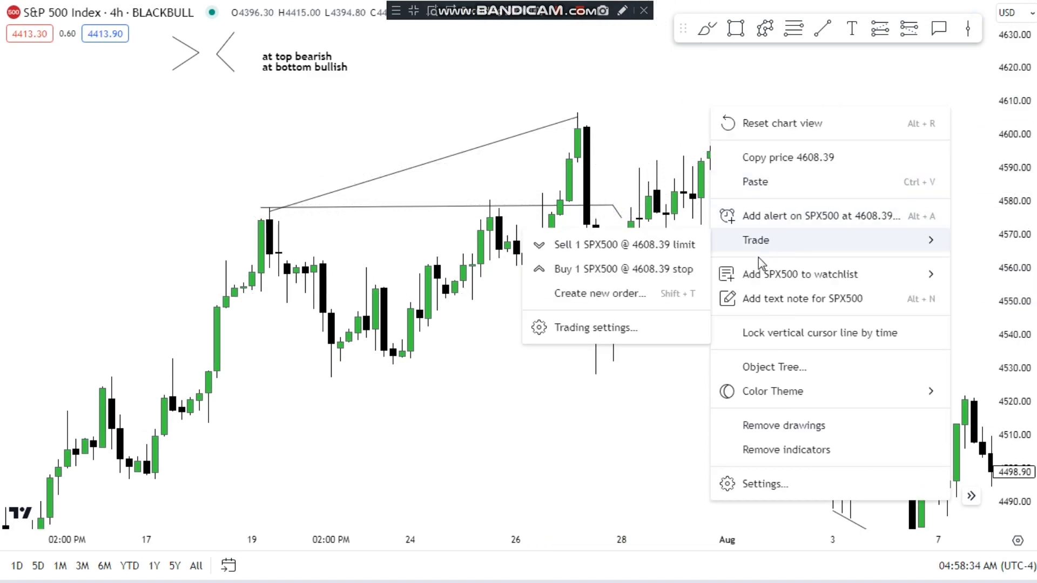
click(776, 427)
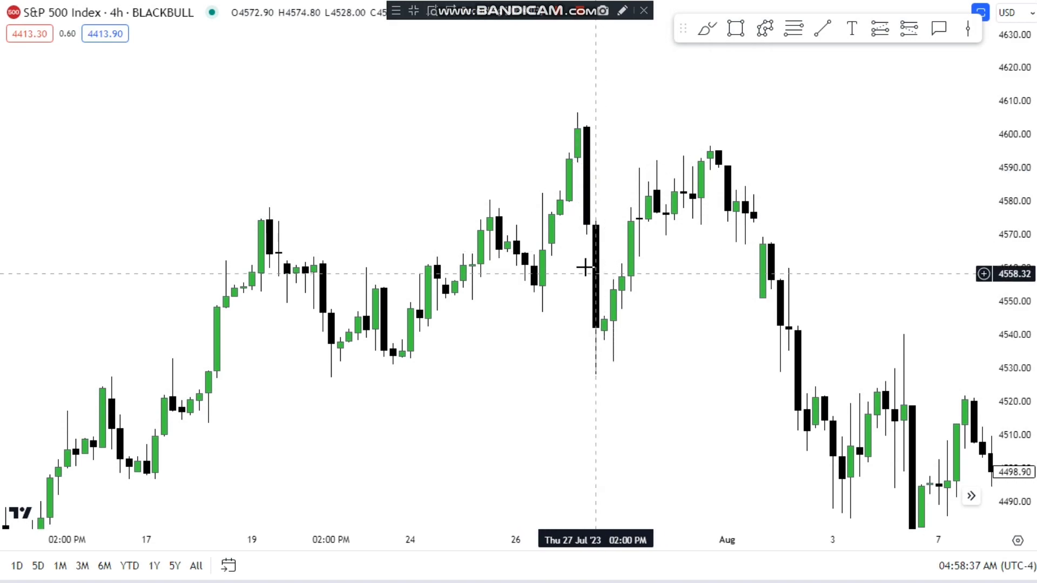
key(Escape)
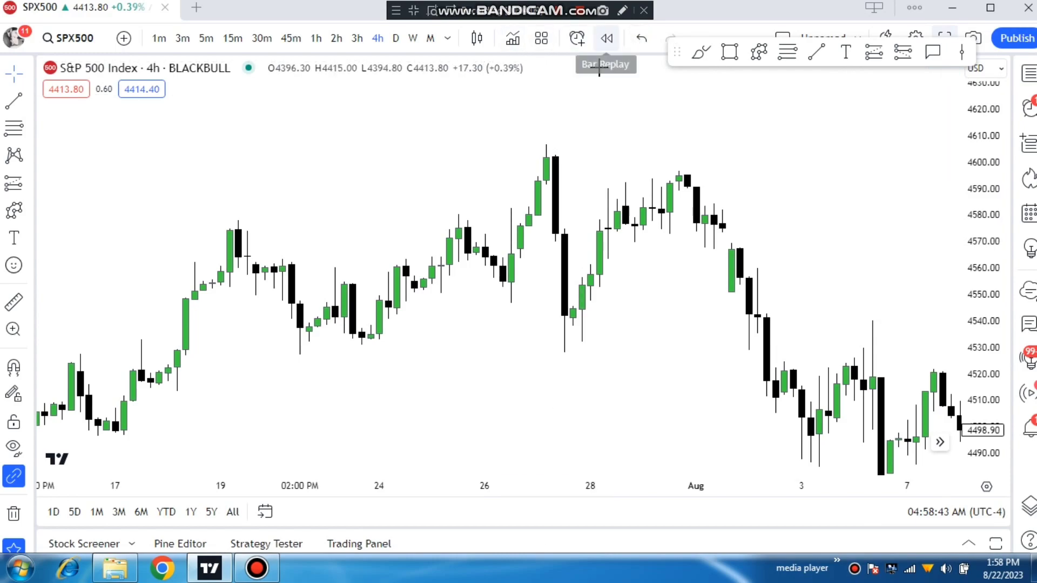
- Start a bar replay from the July 25 candle and show the S&P 500 and NAS100USD panes together in fullscreen
click(606, 37)
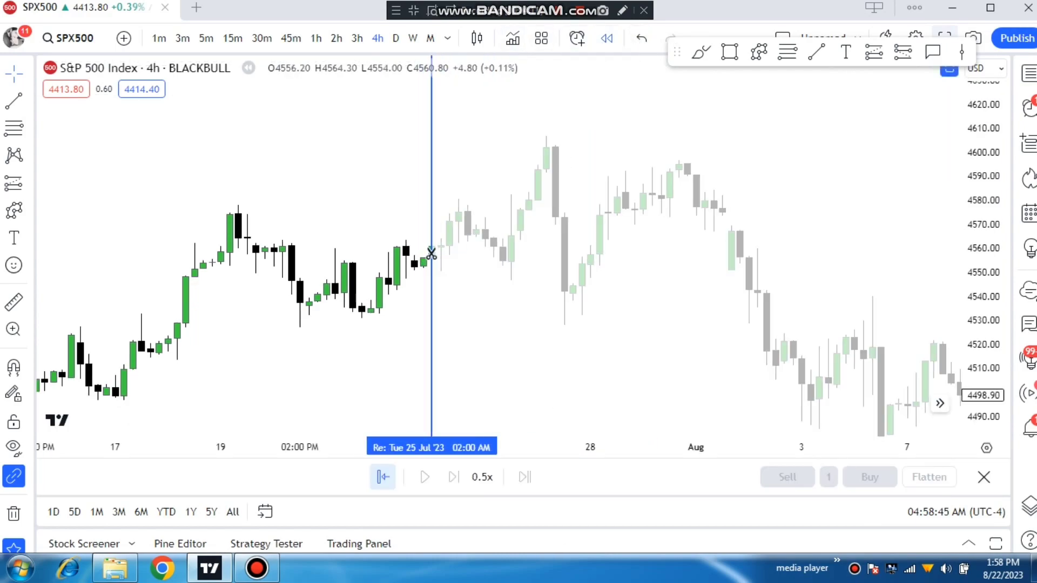
click(447, 246)
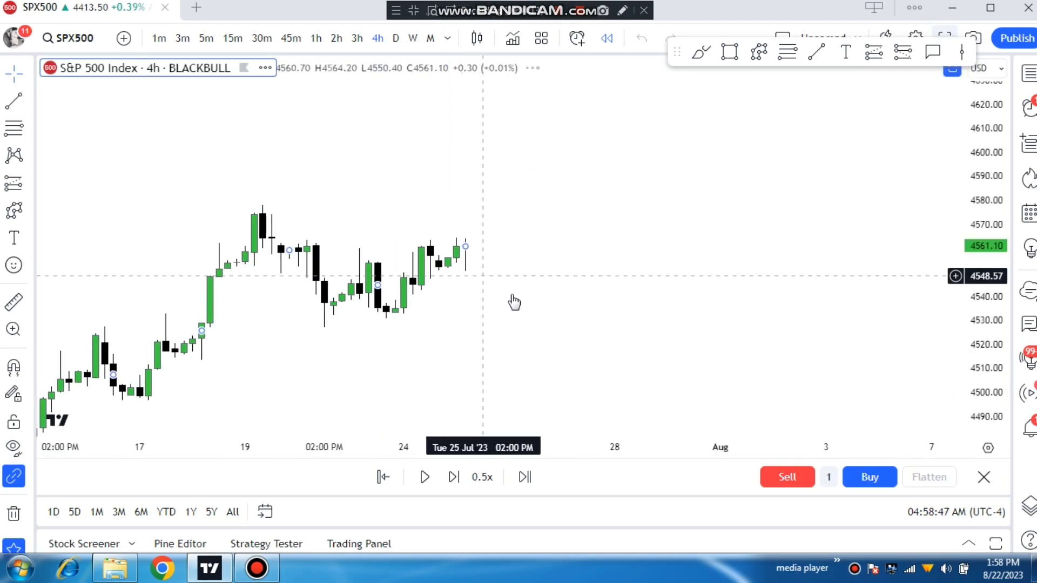
click(942, 28)
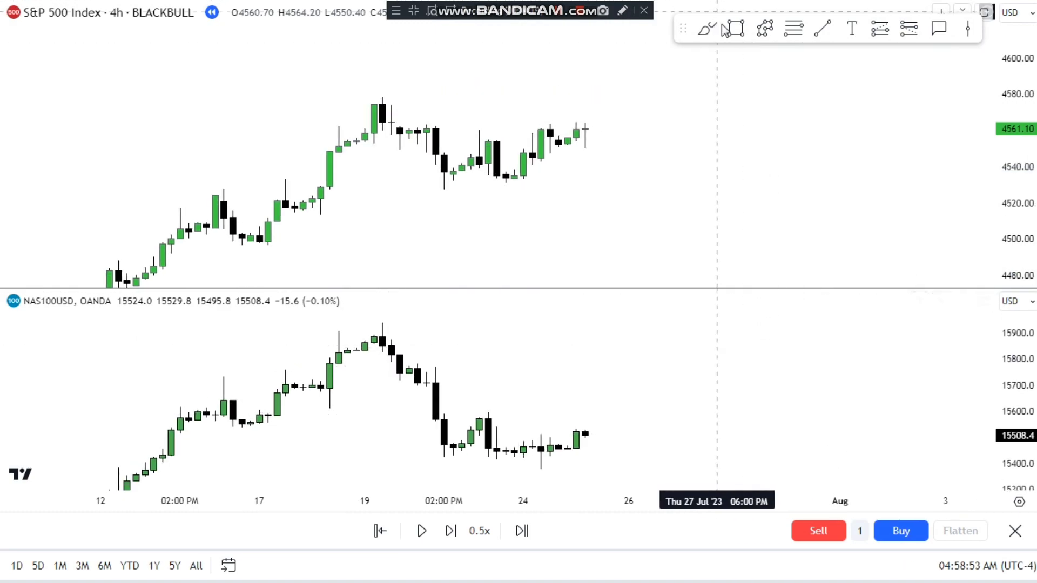
- Draw a level trend line from the July 19 S&P 500 high to July 26 and lower it to about 4578.69
click(822, 28)
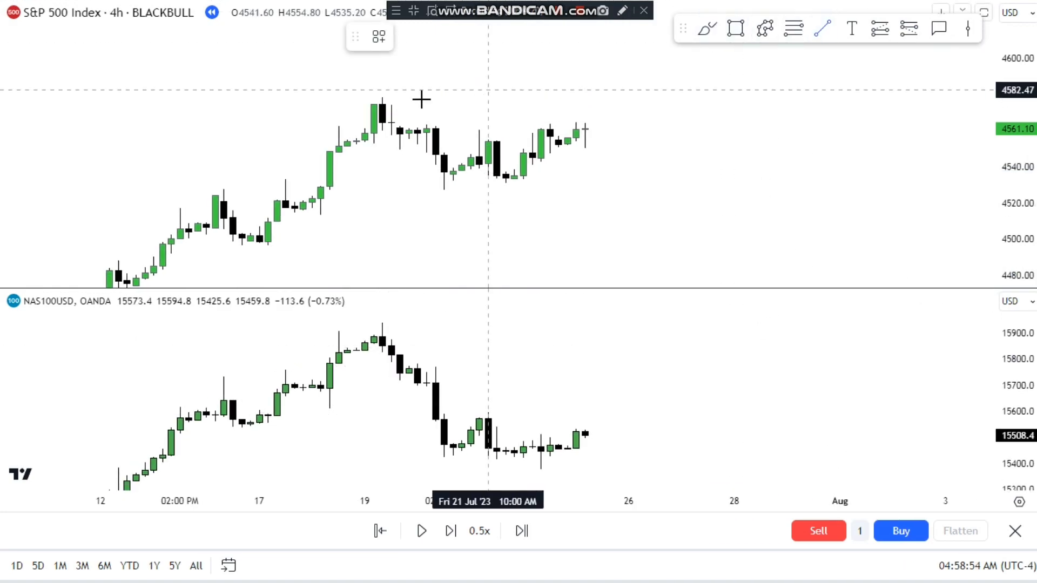
click(365, 93)
click(636, 94)
double_click(599, 96)
key(Escape)
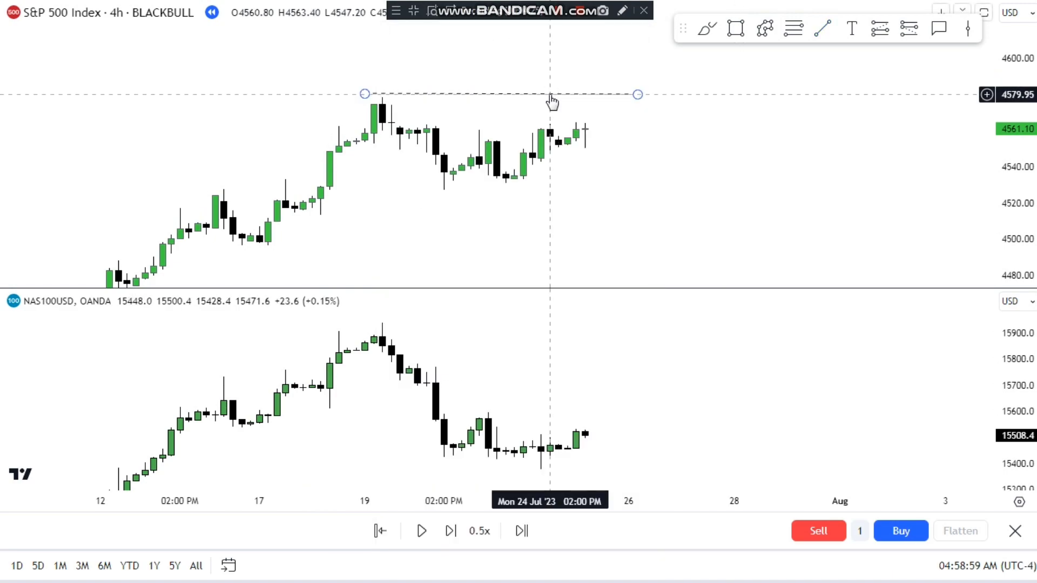
drag(550, 95, 550, 99)
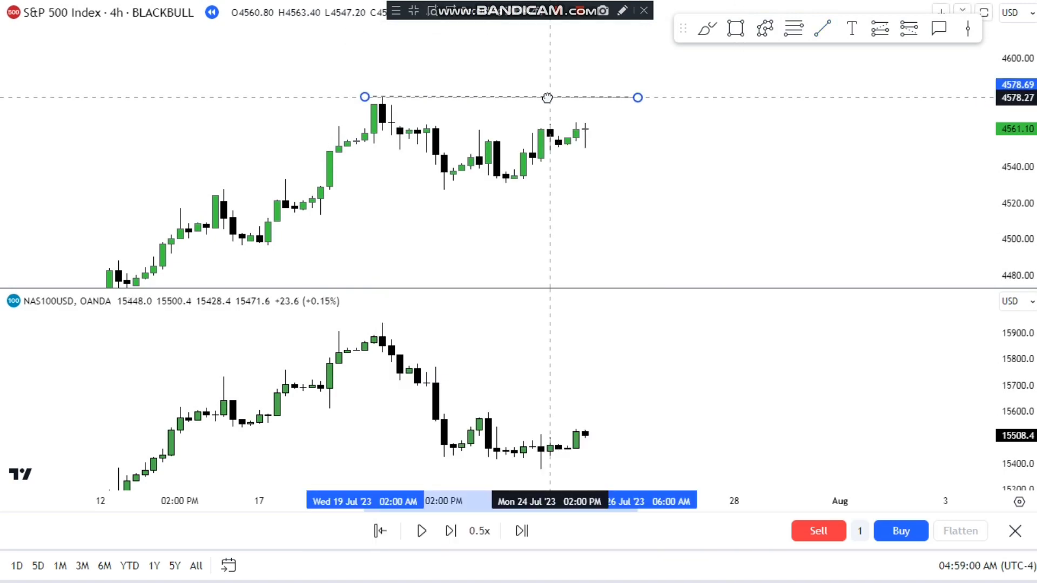
- Draw a level trend line at about 15935 from the July 19 NAS100USD high to July 26 and deselect it
click(823, 30)
click(420, 323)
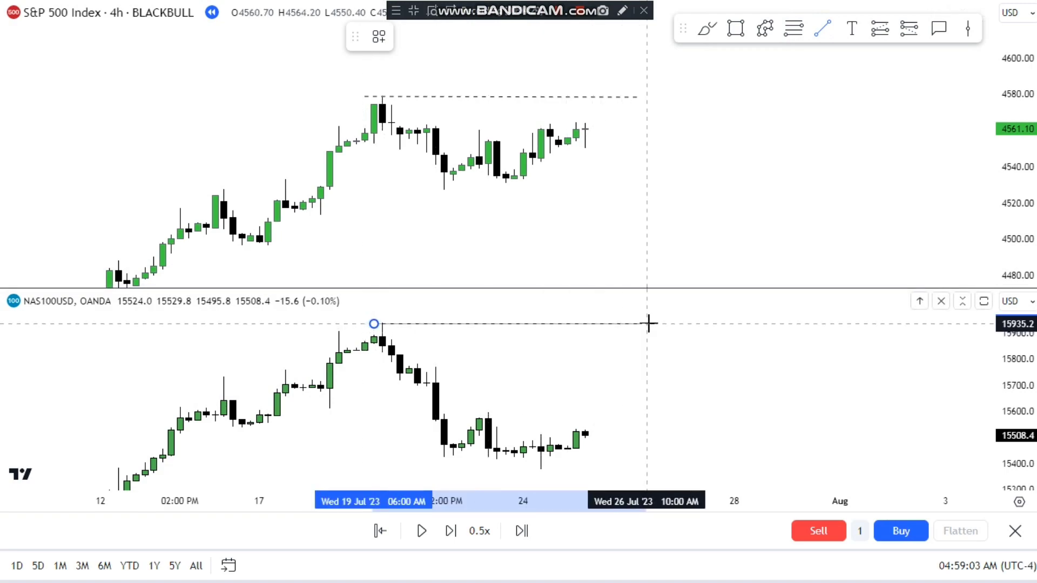
click(648, 323)
click(636, 225)
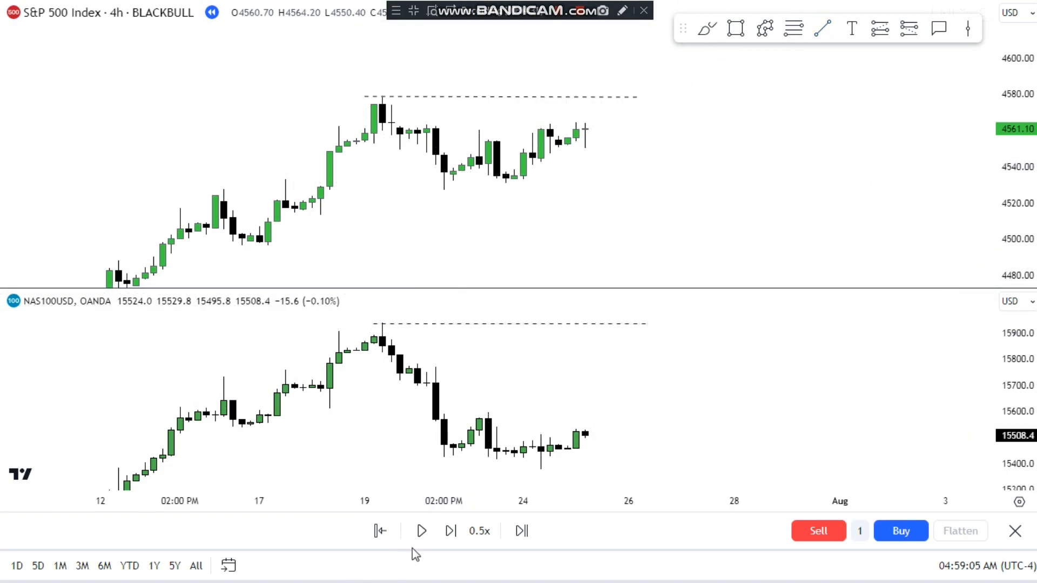
- Advance the replay three bars to compare both indices against their July 19 high lines
click(444, 539)
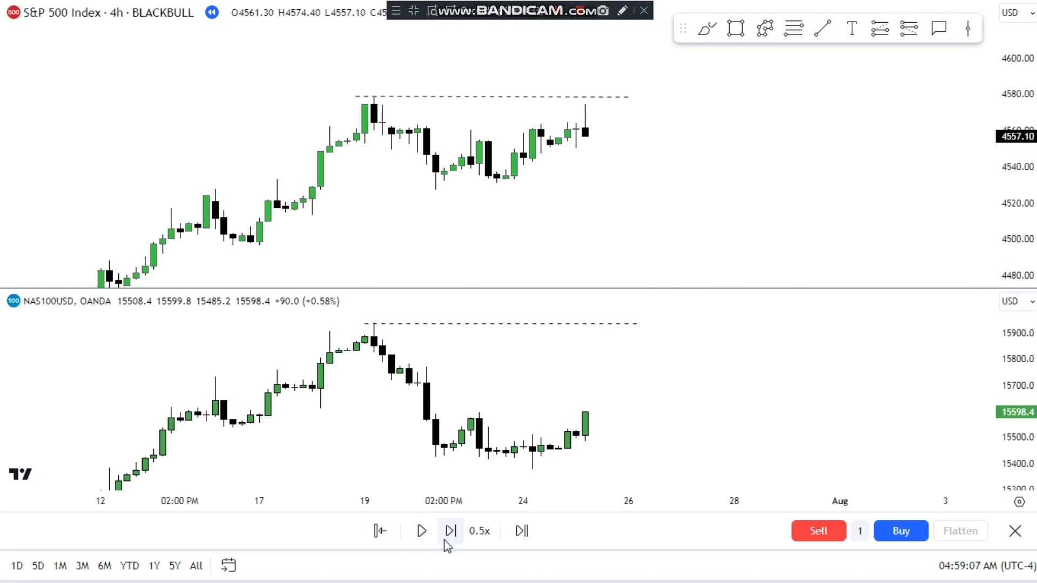
click(444, 539)
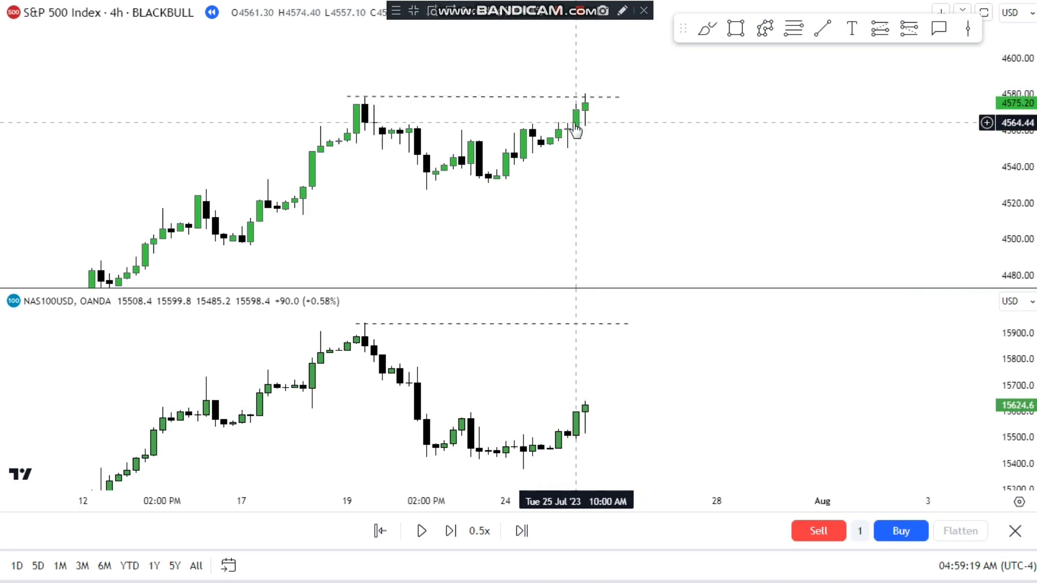
click(449, 531)
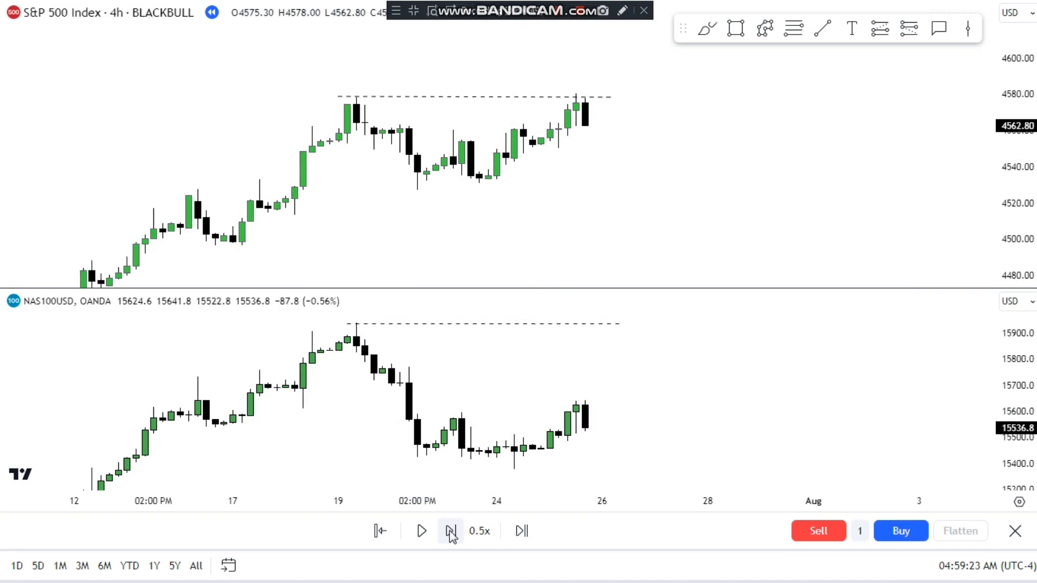
drag(590, 208, 467, 236)
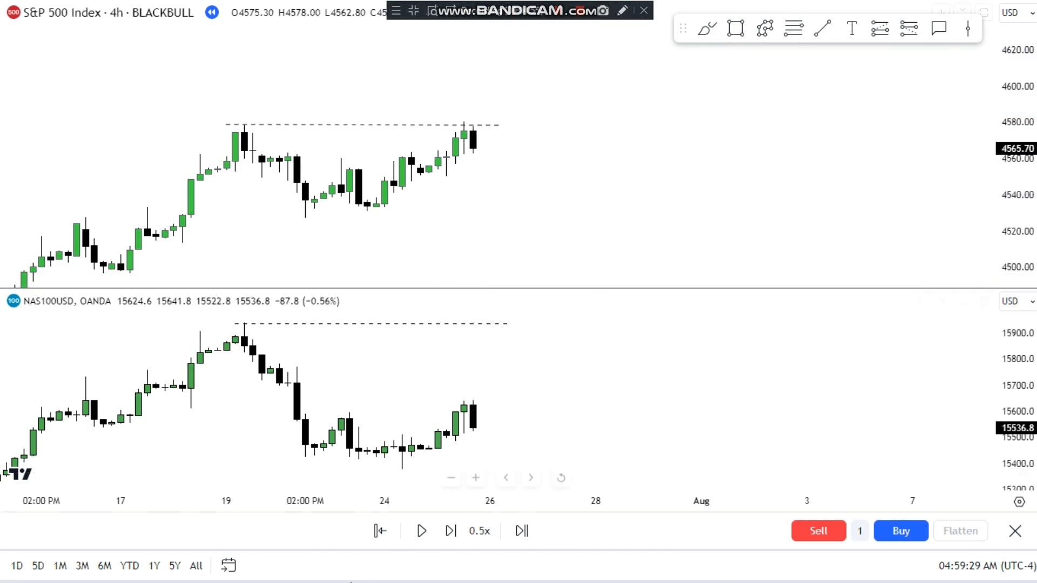
- Step the replay forward candle by candle through the large July 27 bearish candle on both indices
click(451, 532)
click(451, 531)
click(451, 531)
click(451, 531)
click(450, 531)
click(451, 532)
click(451, 532)
click(451, 531)
click(451, 532)
click(450, 531)
click(451, 531)
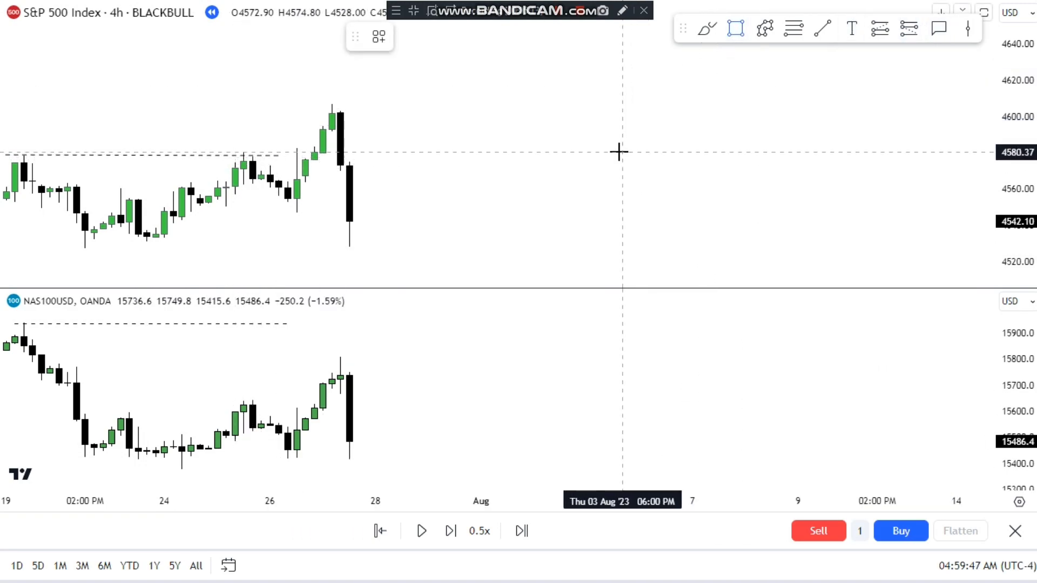
- Draw two adjoining green rectangles, the second one higher, around August 3 and 4 in the empty area of the S&P 500 pane
click(630, 185)
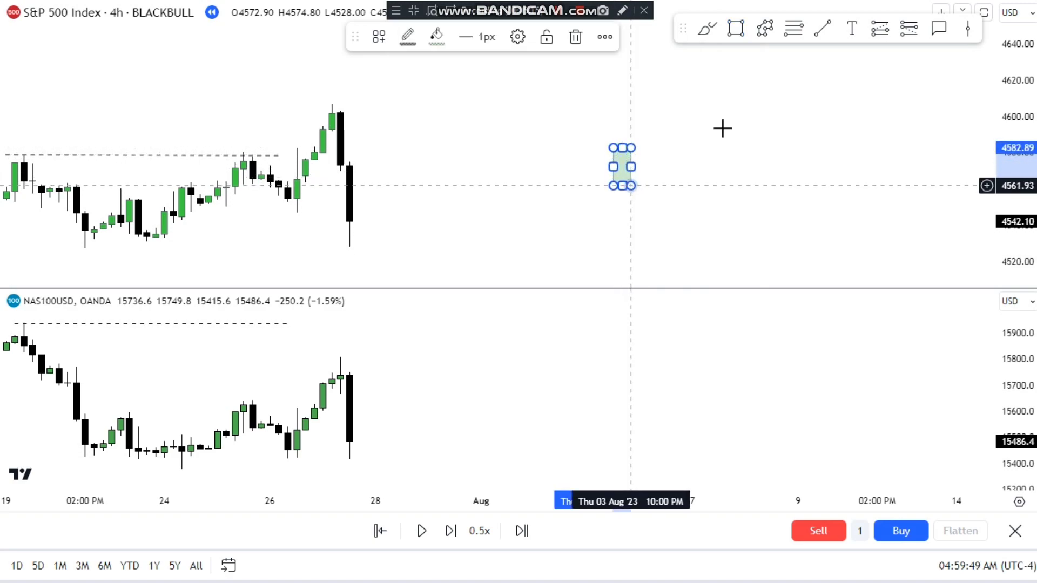
click(736, 28)
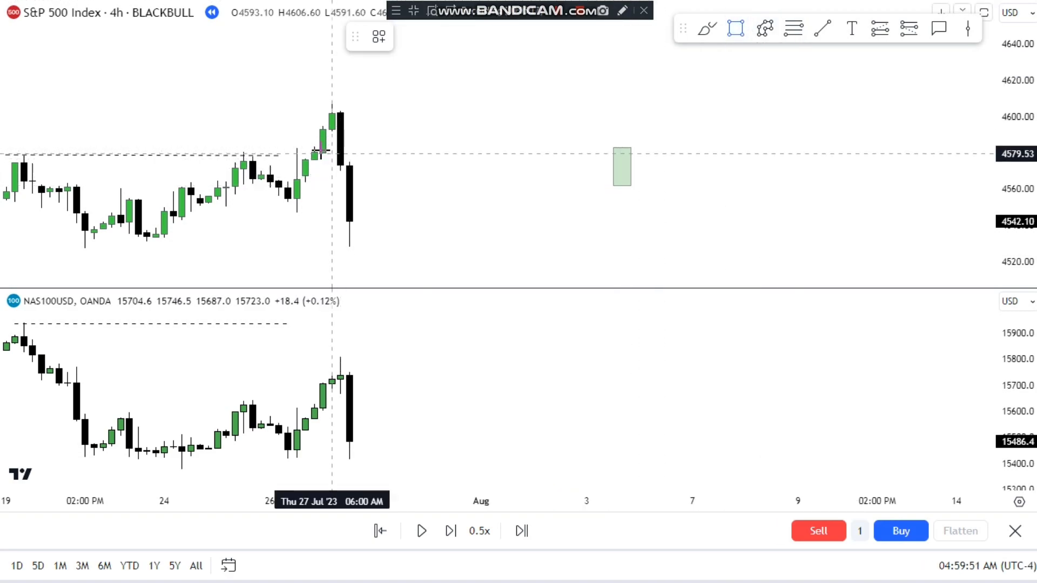
click(631, 118)
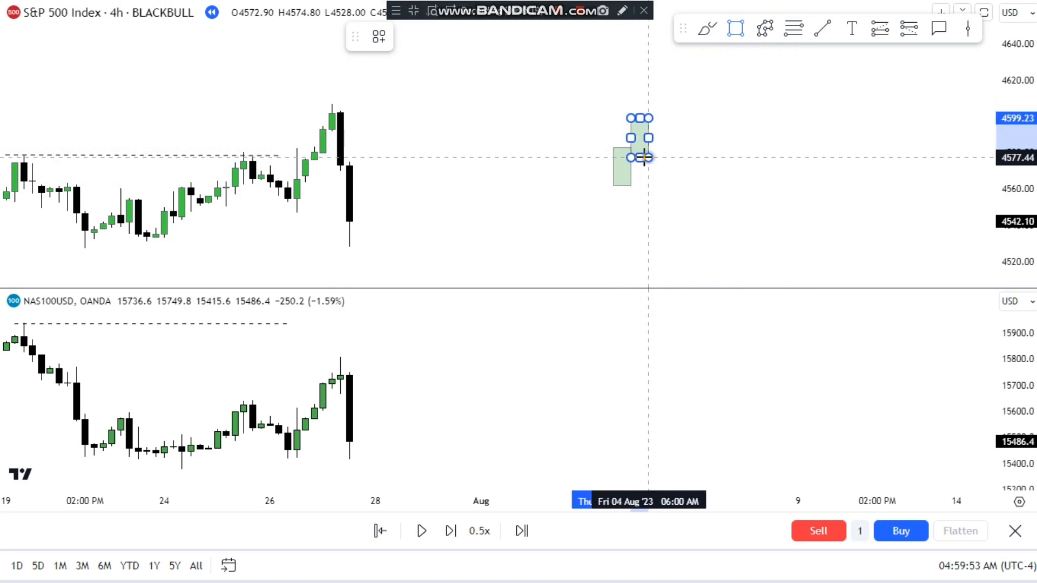
click(648, 157)
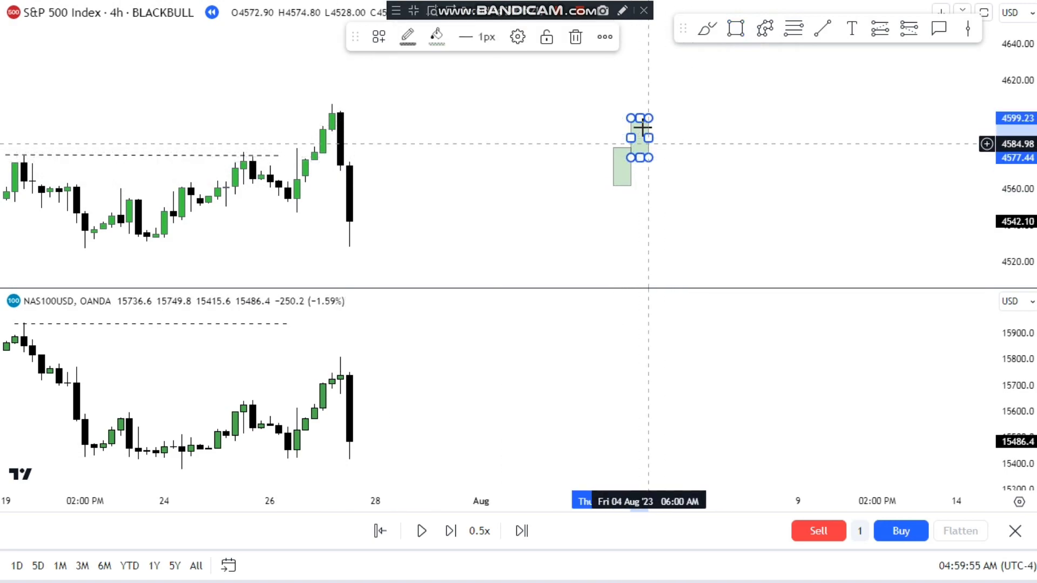
- Add a third rectangle from about 4590 to 4562 beside the two green ones and fill it red
click(734, 29)
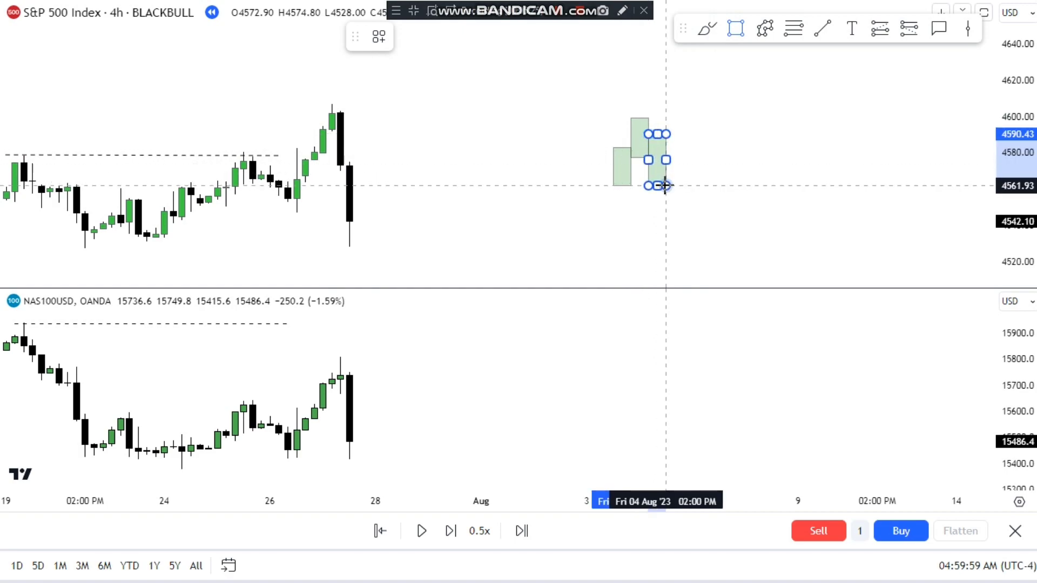
click(665, 185)
click(436, 36)
click(437, 102)
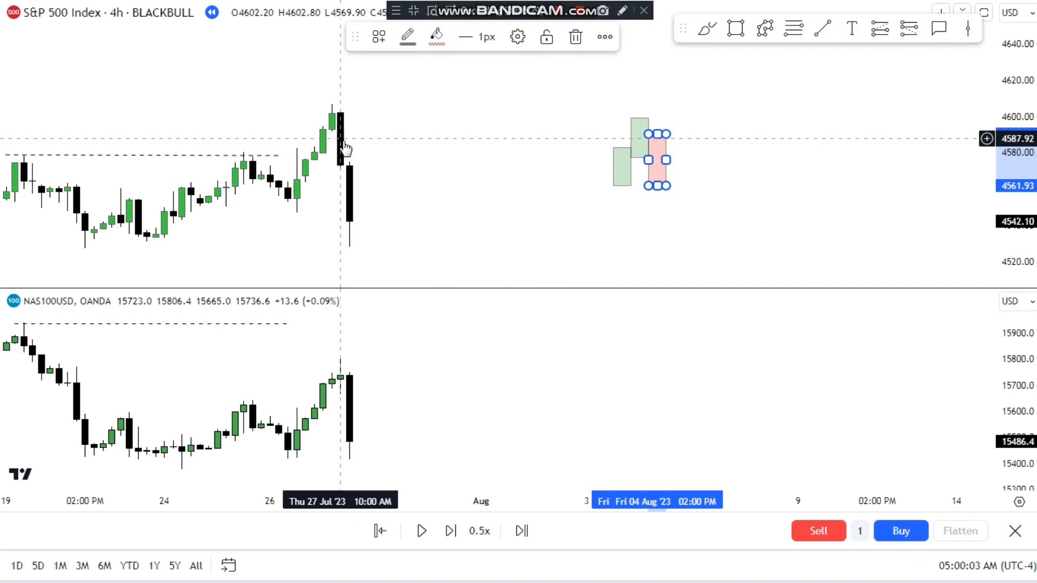
click(702, 146)
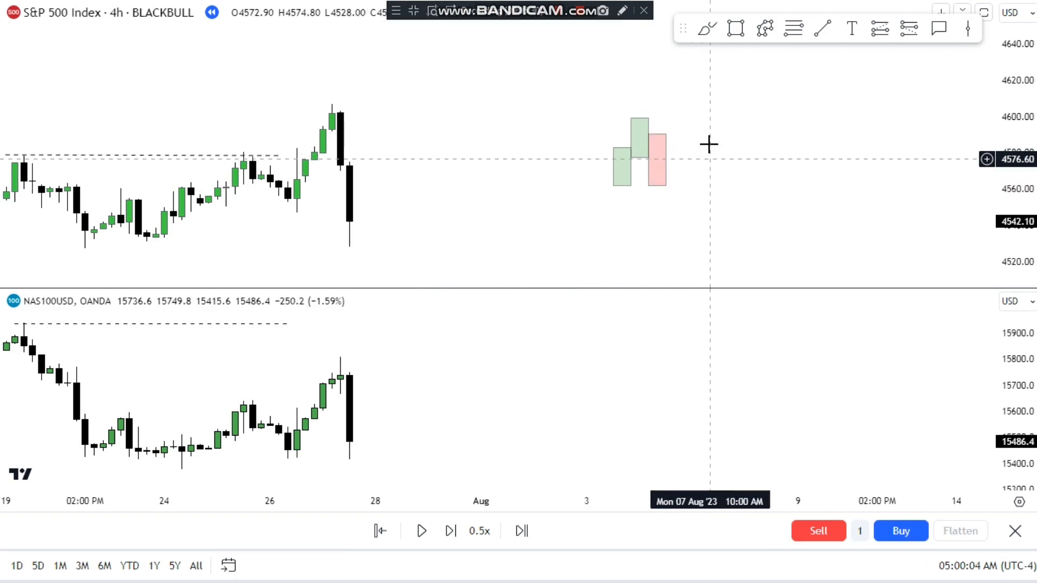
- Brush two rise-and-fall curves in the S&P 500 pane, one after the red rectangle and one after the latest candle
click(713, 27)
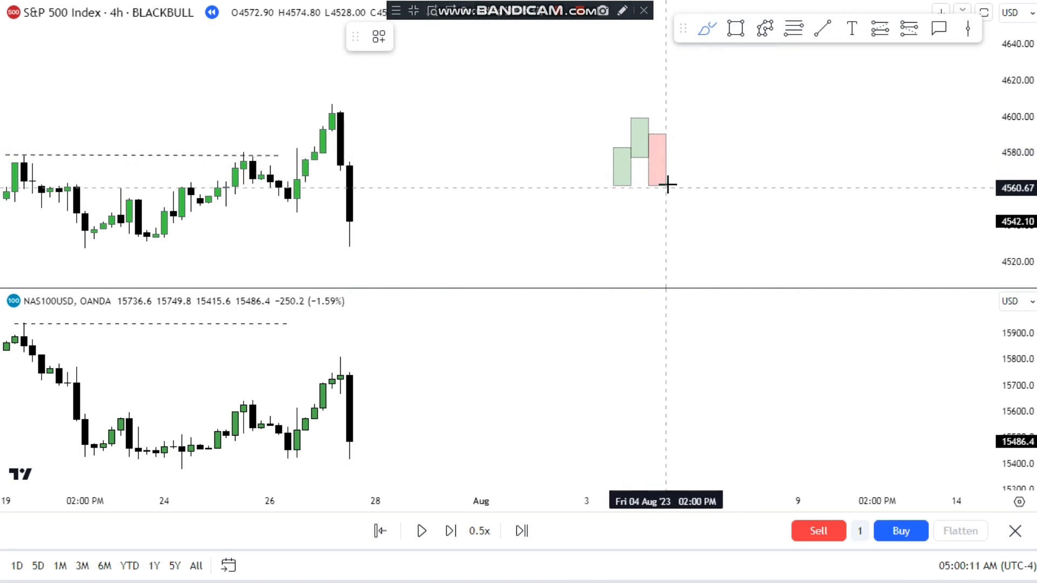
drag(668, 184, 682, 141)
drag(709, 179, 719, 223)
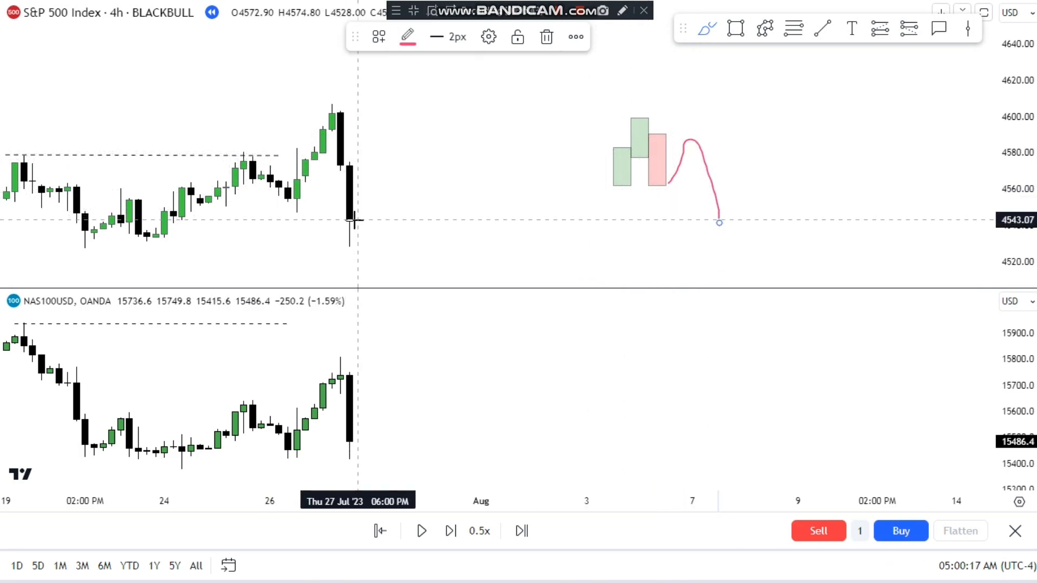
drag(376, 211, 384, 164)
mouse_move(402, 129)
mouse_down()
mouse_move(432, 183)
mouse_move(446, 248)
mouse_up()
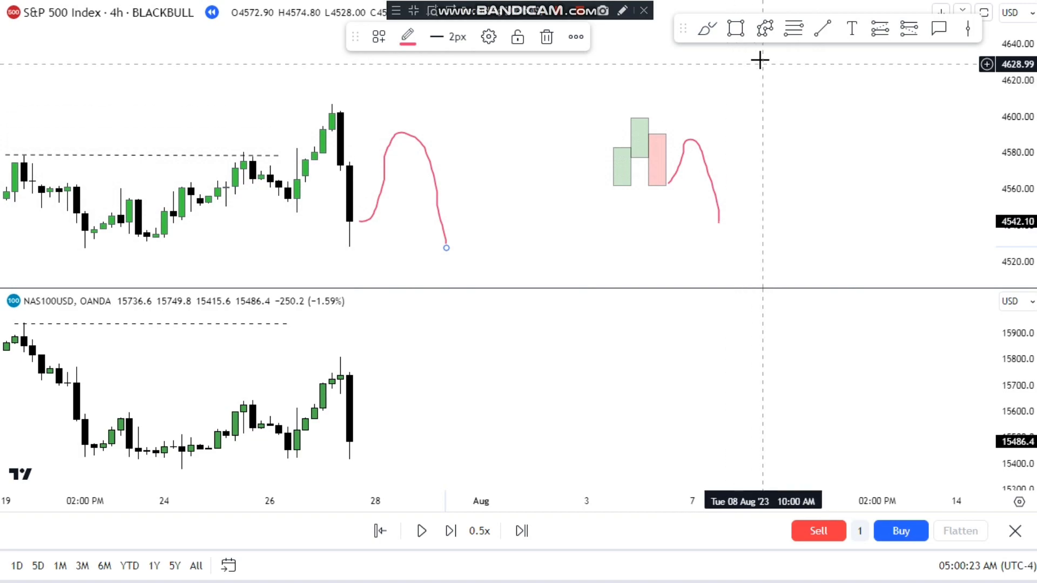
- Draw two adjoining red rectangles, the second one lower, around August 9 in the empty area of the S&P 500 pane
drag(756, 59, 682, 71)
click(734, 28)
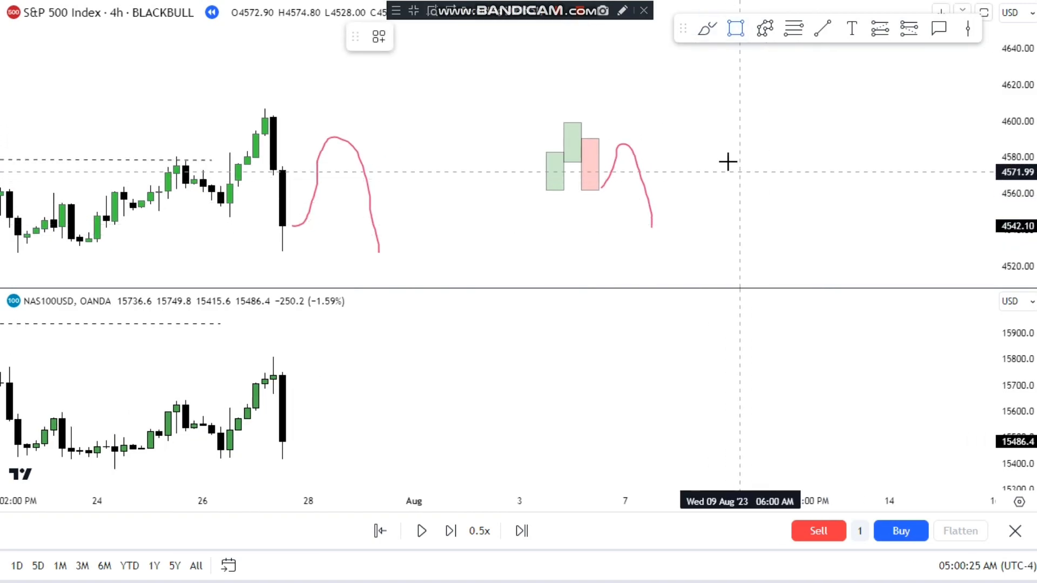
click(735, 28)
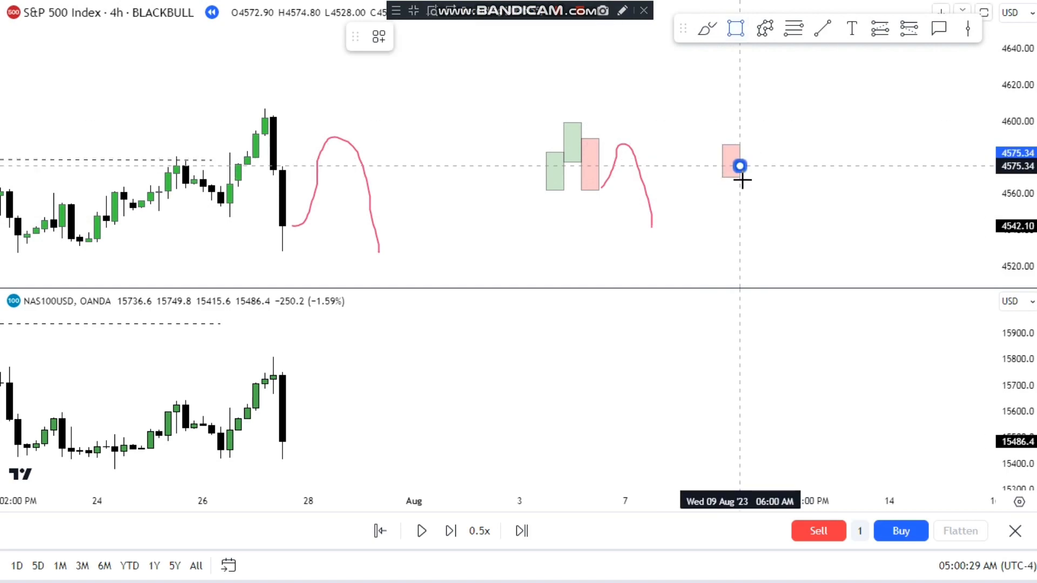
click(754, 204)
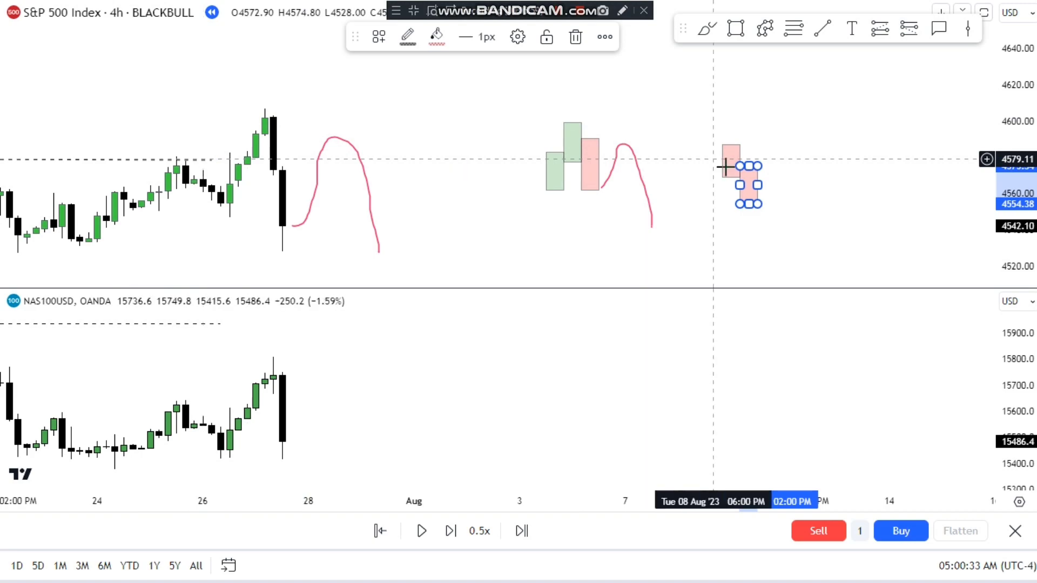
- Complete the bottom pattern with a green-filled rectangle beside the two red ones and a brushed dip-and-rise curve after it
click(743, 33)
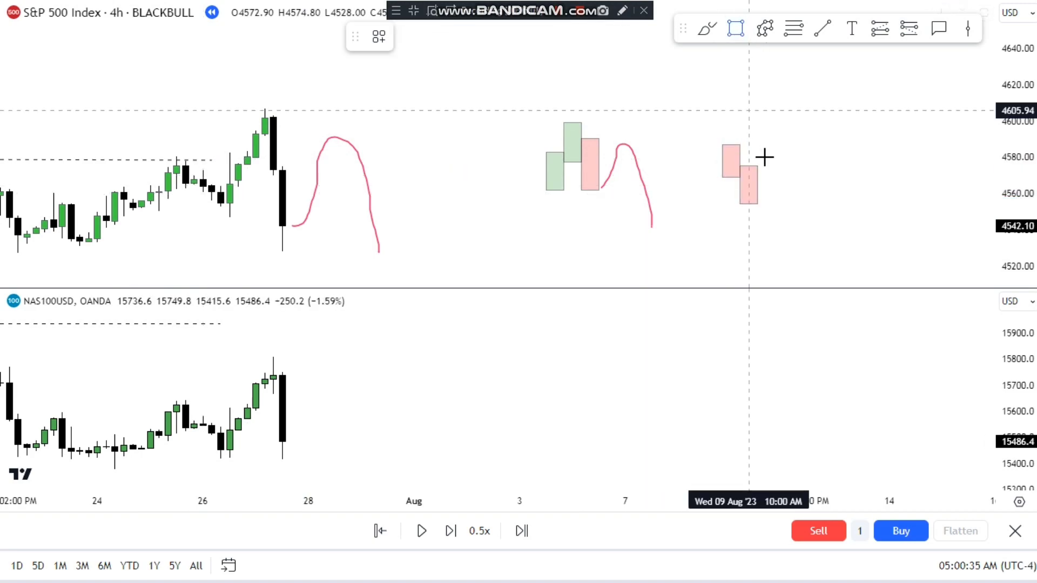
click(754, 147)
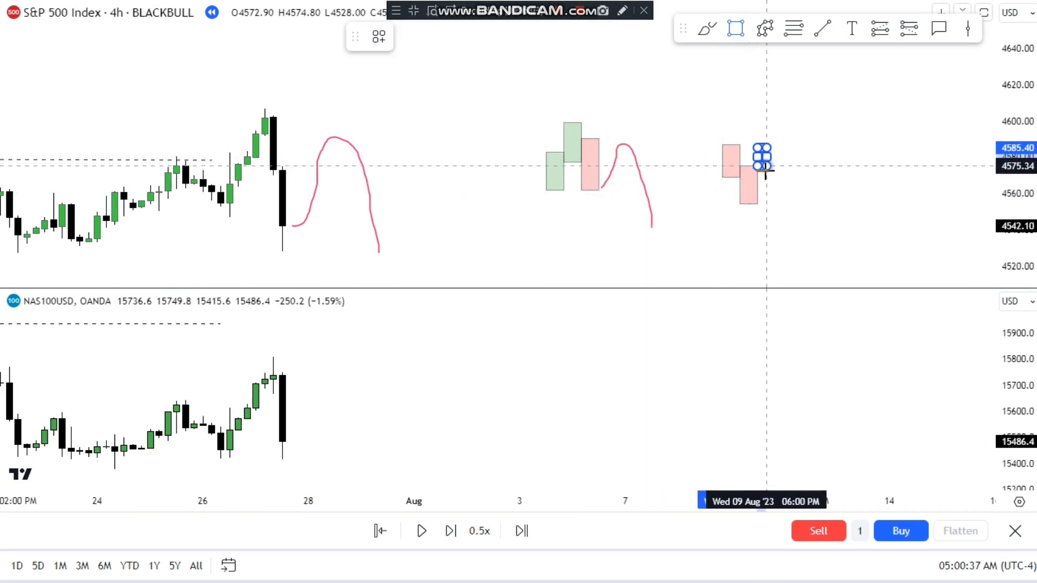
click(774, 182)
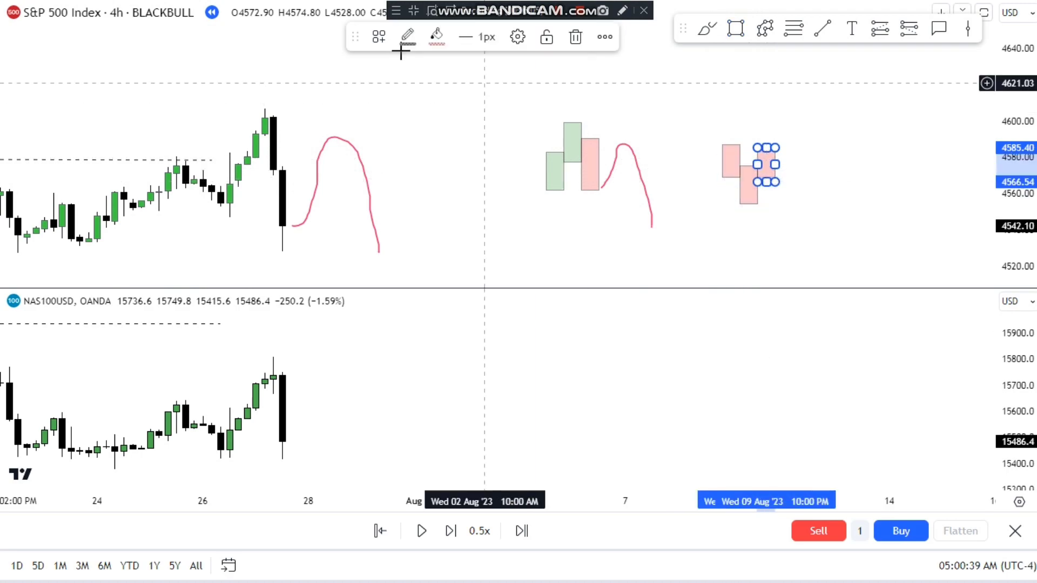
click(437, 36)
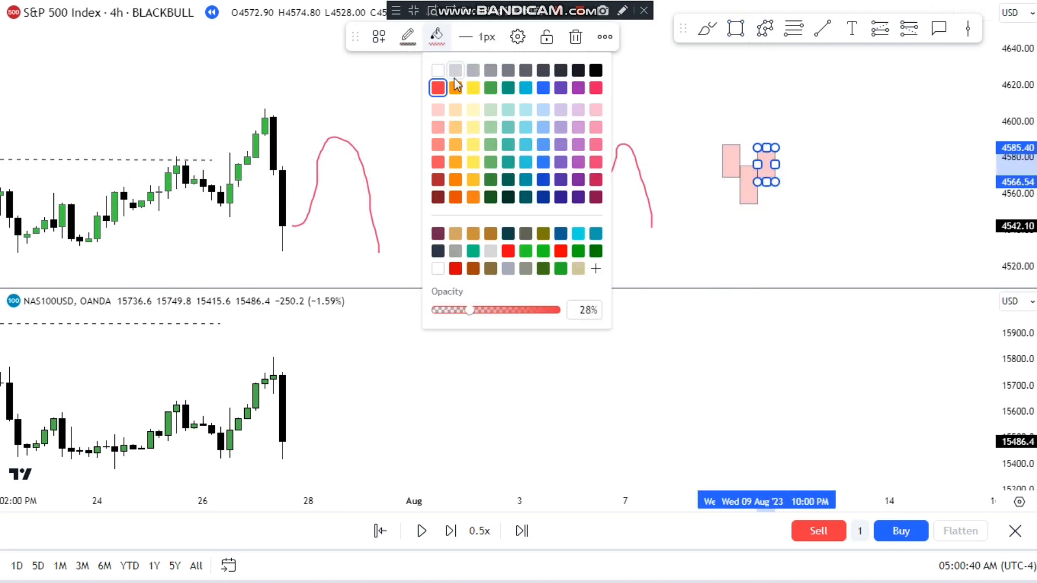
click(490, 162)
click(765, 63)
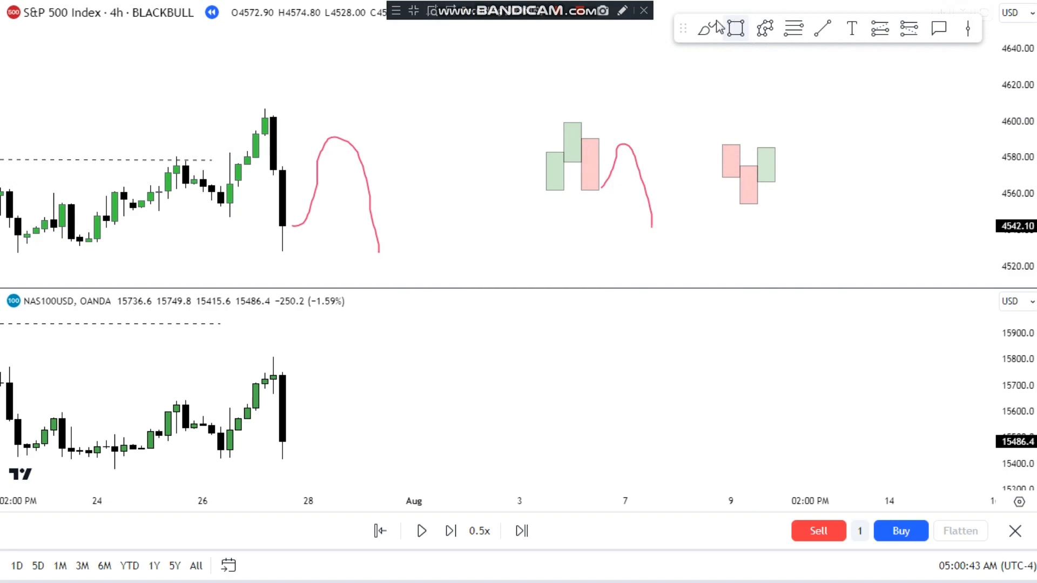
mouse_move(776, 152)
mouse_down()
mouse_move(805, 169)
mouse_move(818, 100)
mouse_up()
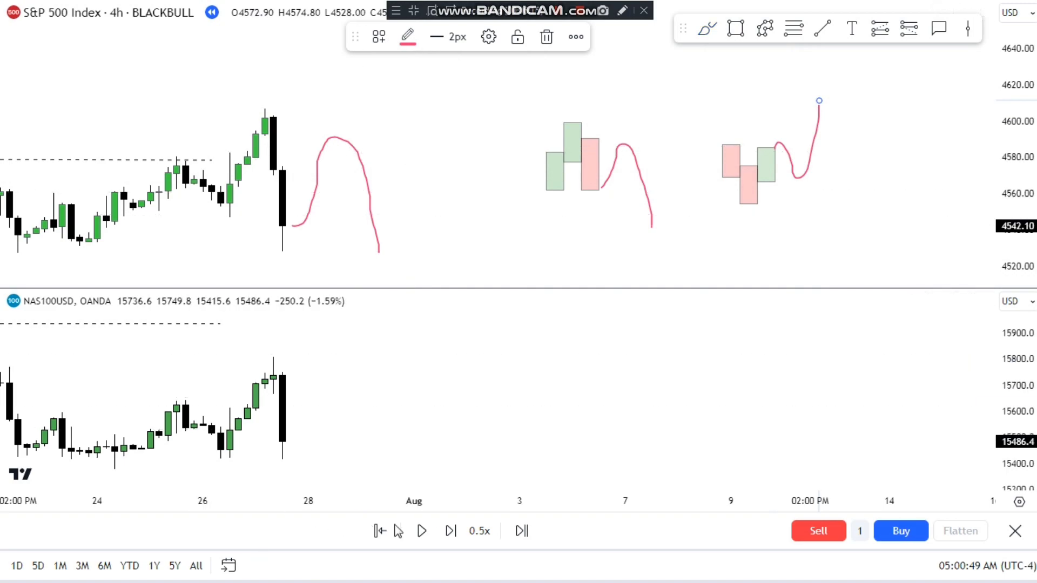
- Step the replay forward candle by candle past July 28 to compare the S&P 500 price with the brushed curve
click(449, 530)
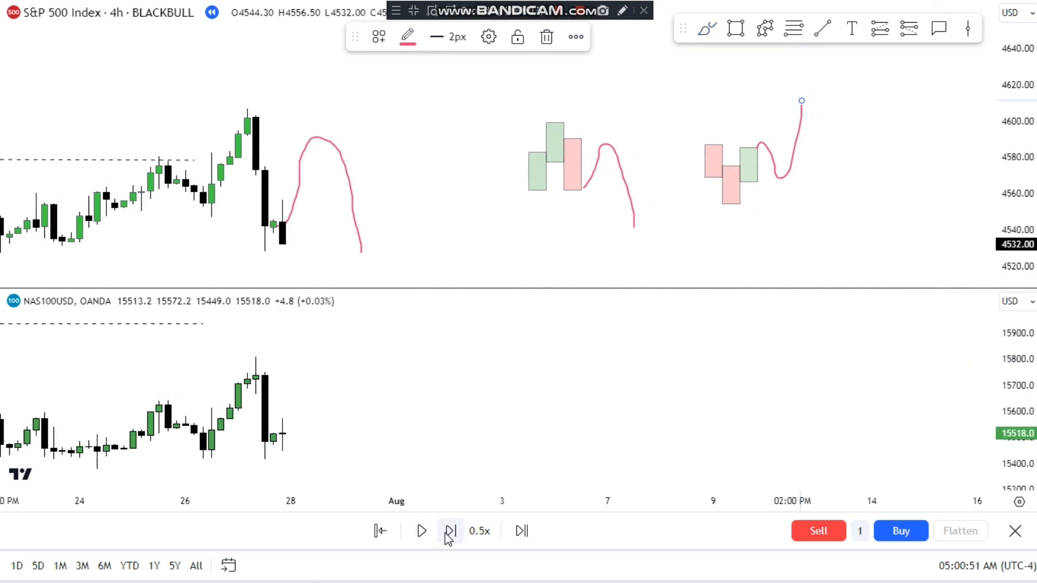
click(448, 532)
click(448, 532)
click(448, 532)
click(448, 531)
click(448, 532)
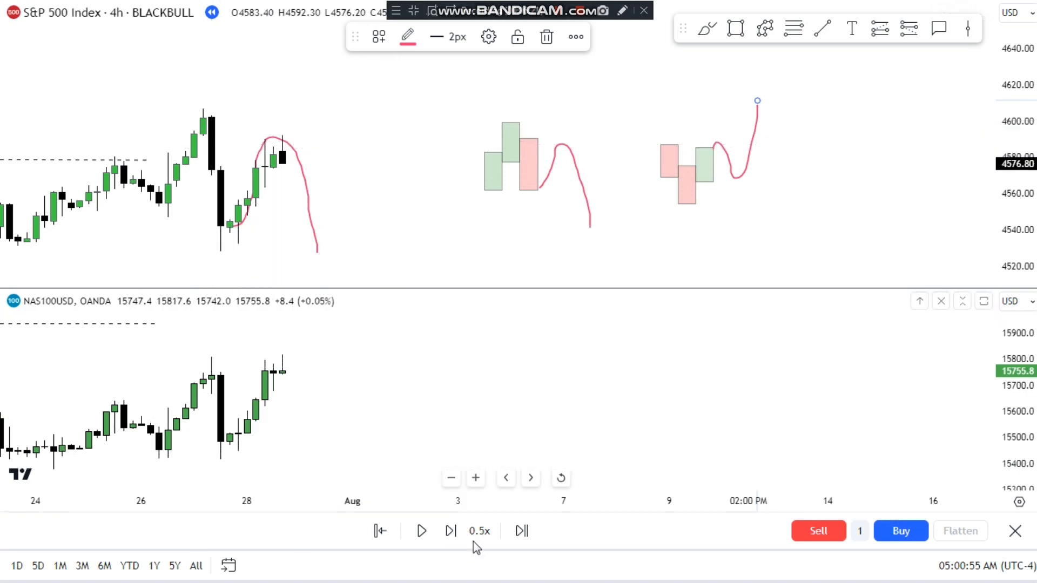
click(449, 531)
click(449, 531)
click(449, 531)
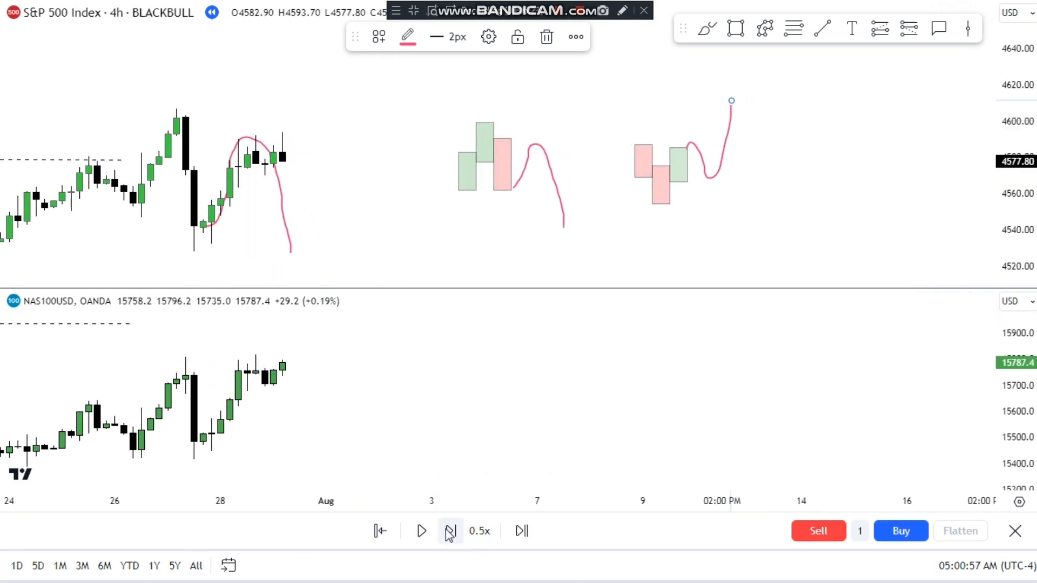
- Advance the S&P 500 replay two more candles and review the earlier July highs in both panes
click(449, 530)
click(449, 530)
drag(256, 207, 504, 221)
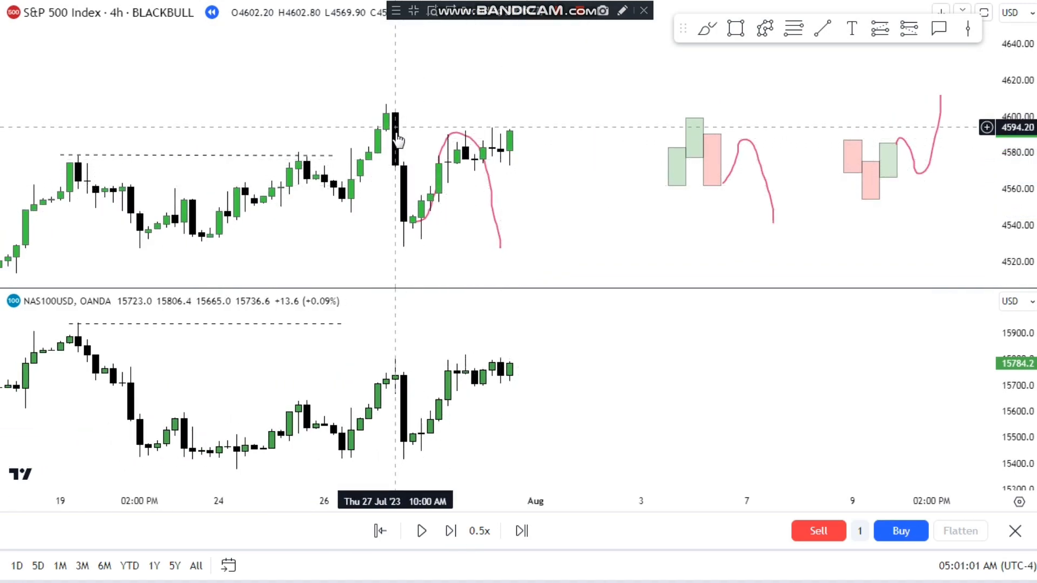
drag(389, 214, 627, 191)
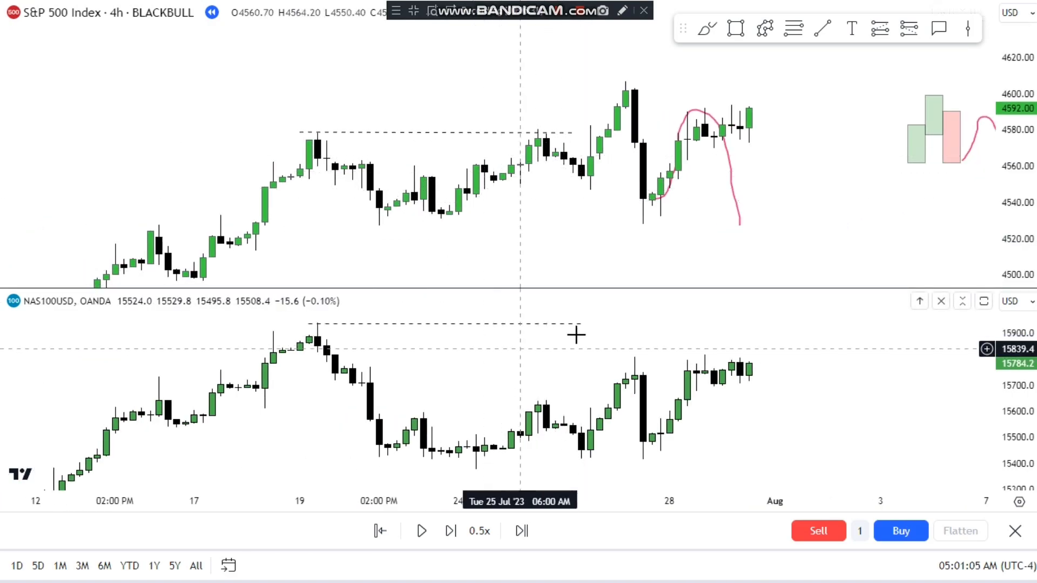
drag(518, 191, 643, 192)
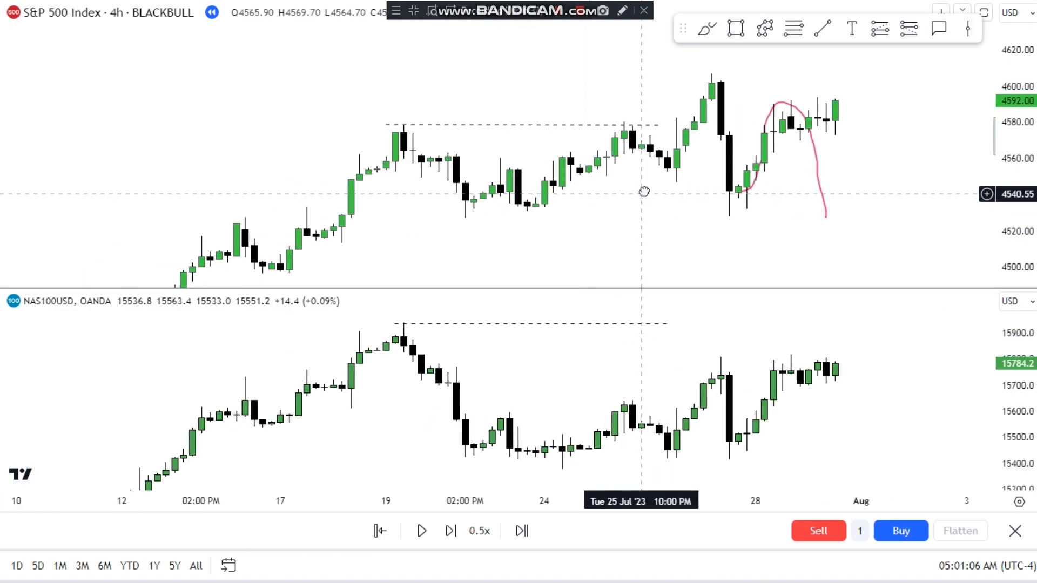
- Restart the bar replay at July 25, 6:00 PM, and lengthen the dashed line at the S&P 500 highs to July 26, 10:00 AM
click(379, 530)
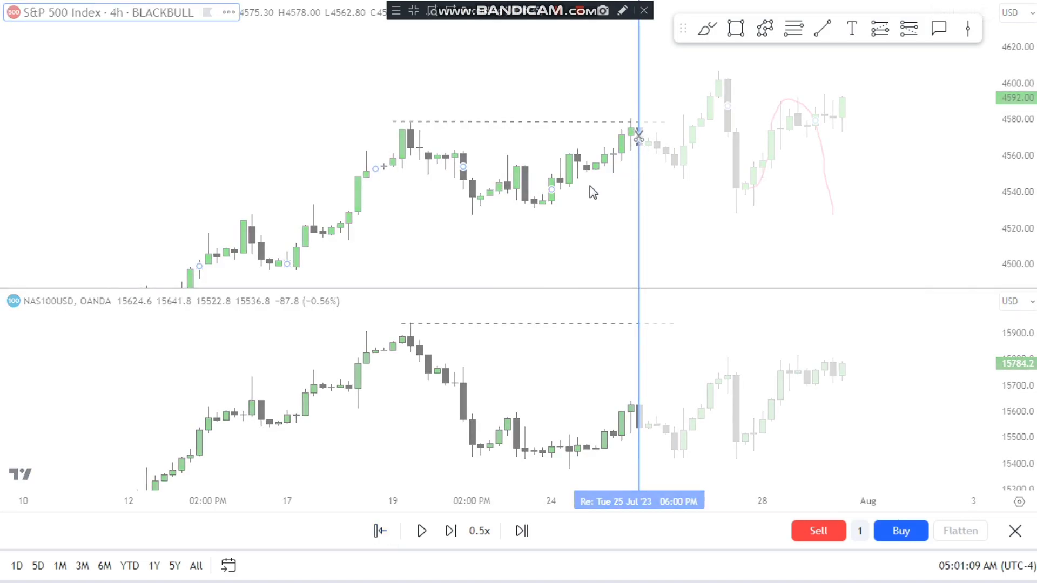
click(639, 137)
drag(585, 181, 359, 176)
scroll(667, 206, left, 5)
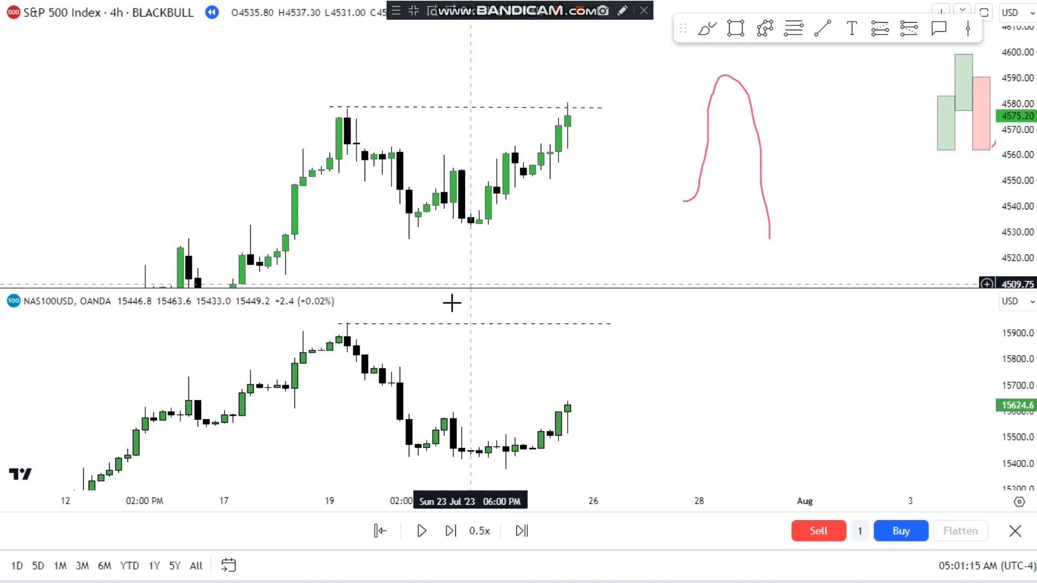
scroll(540, 227, left, 1)
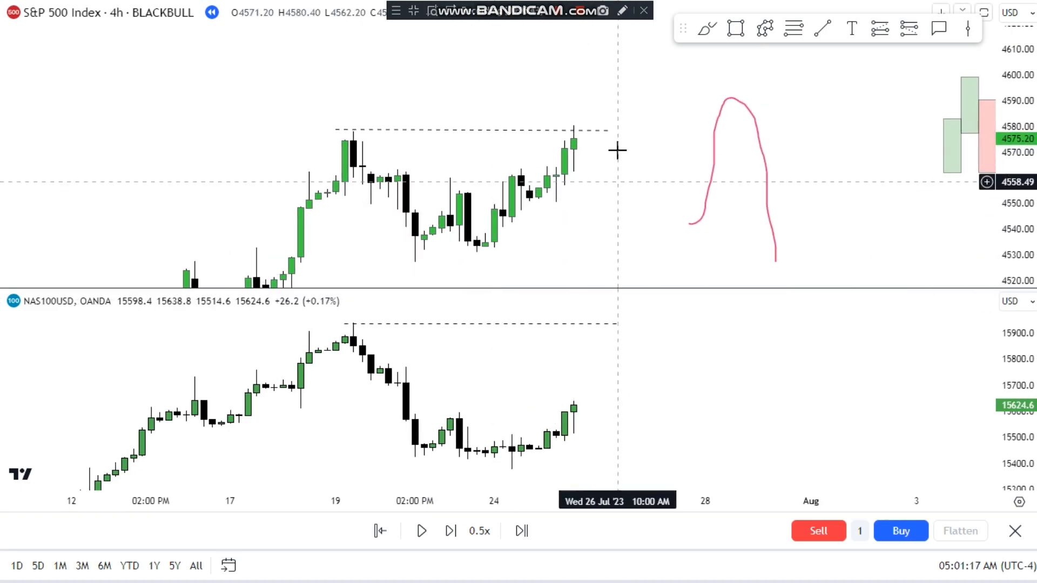
click(608, 131)
drag(608, 131, 618, 131)
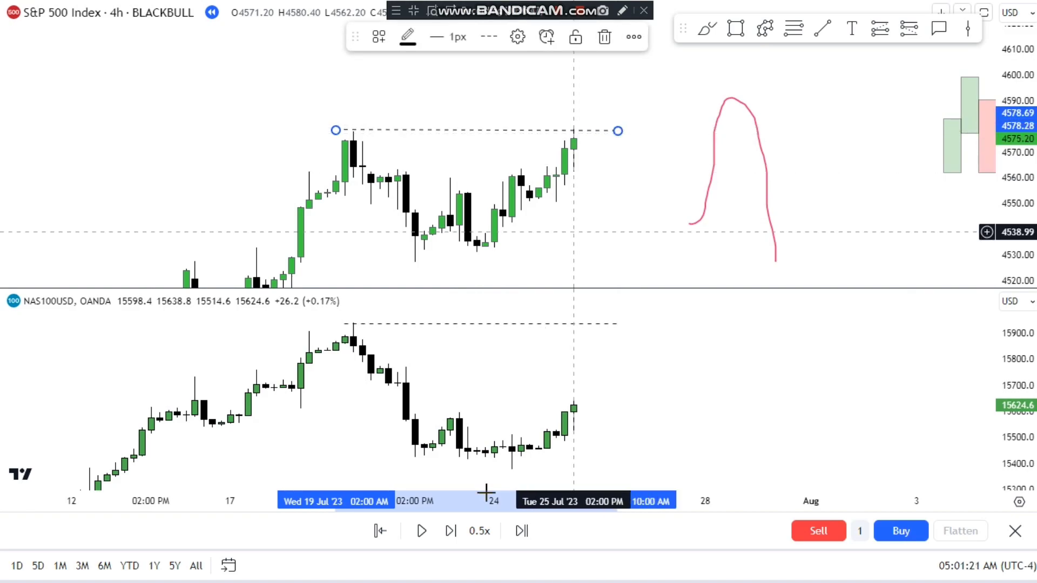
- Advance the replay candle by candle to July 27, 10:00 AM, comparing the new S&P 500 high with NAS100USD
click(450, 531)
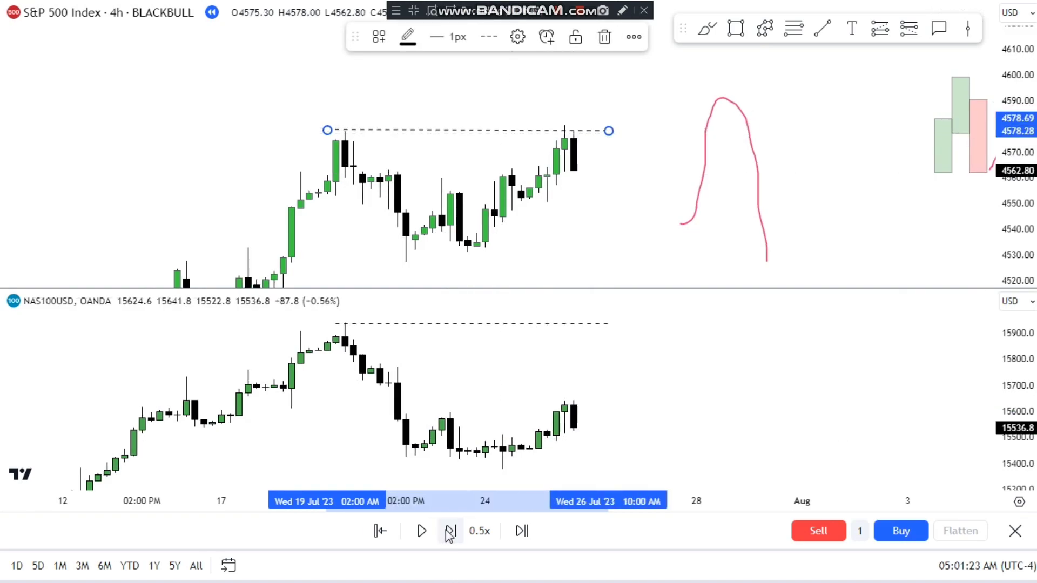
click(448, 532)
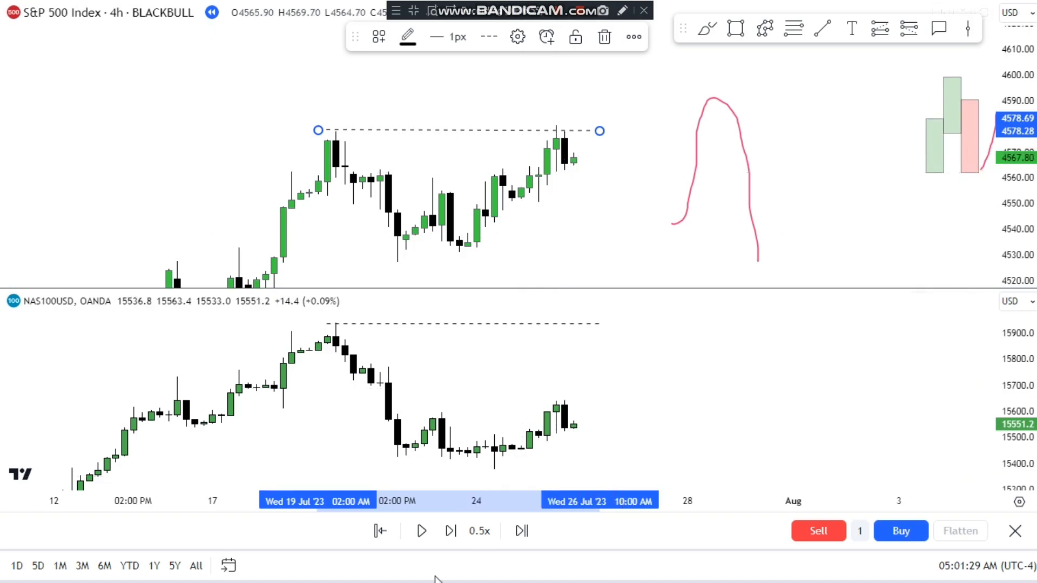
click(450, 531)
click(451, 531)
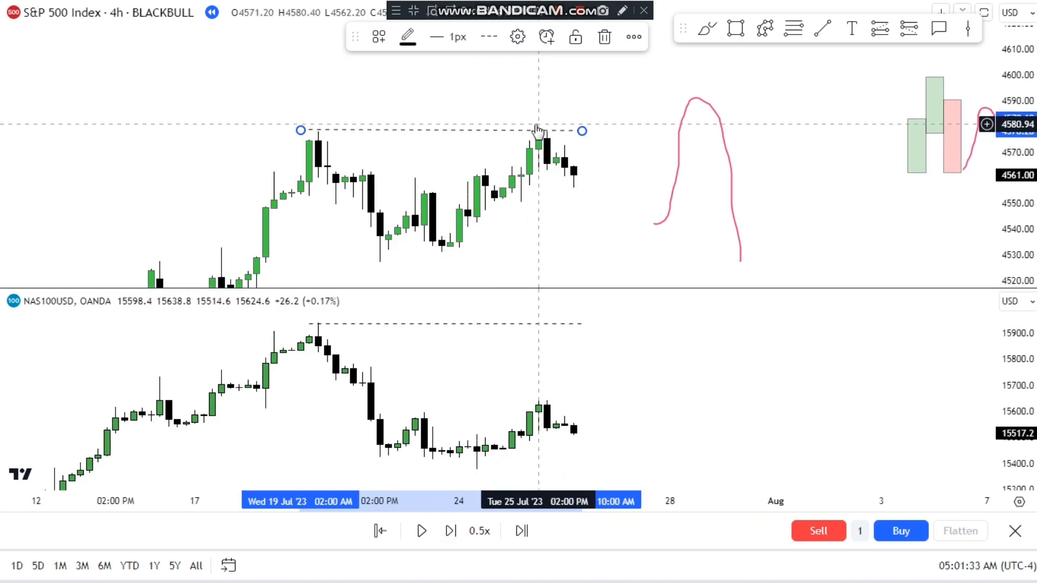
click(451, 531)
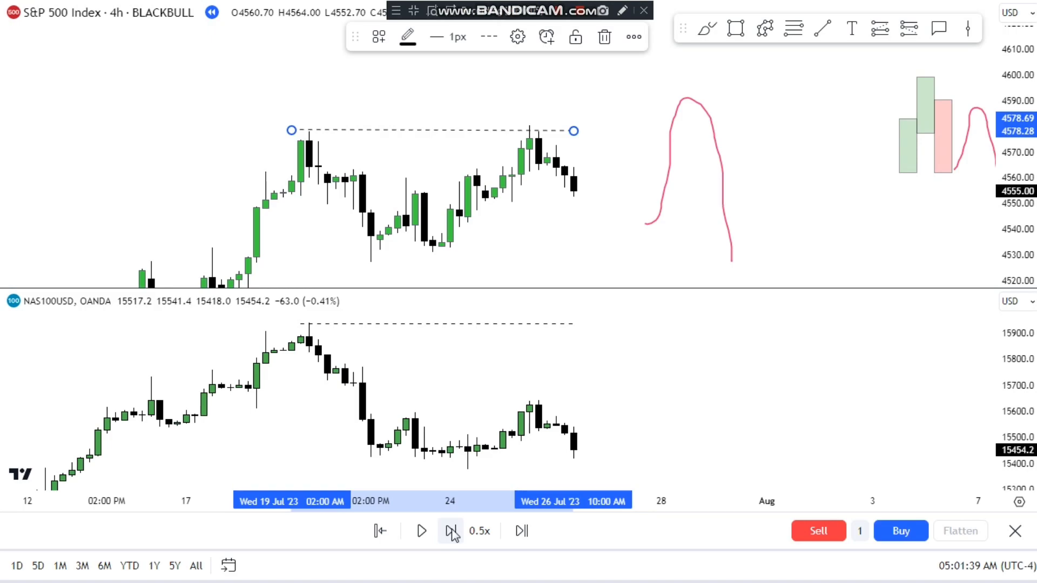
click(451, 531)
click(450, 531)
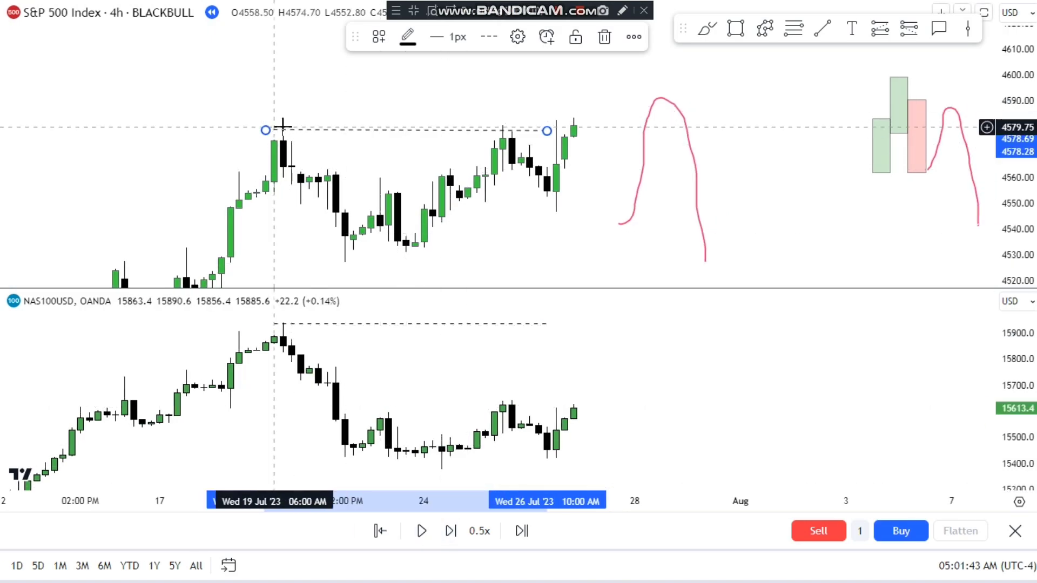
click(451, 531)
click(450, 531)
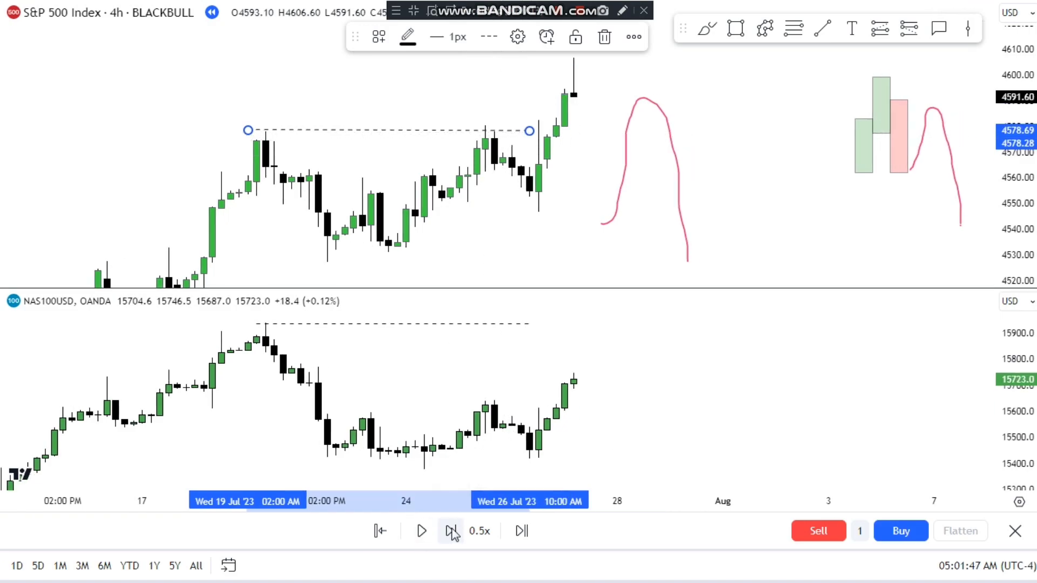
click(451, 532)
drag(535, 180, 458, 250)
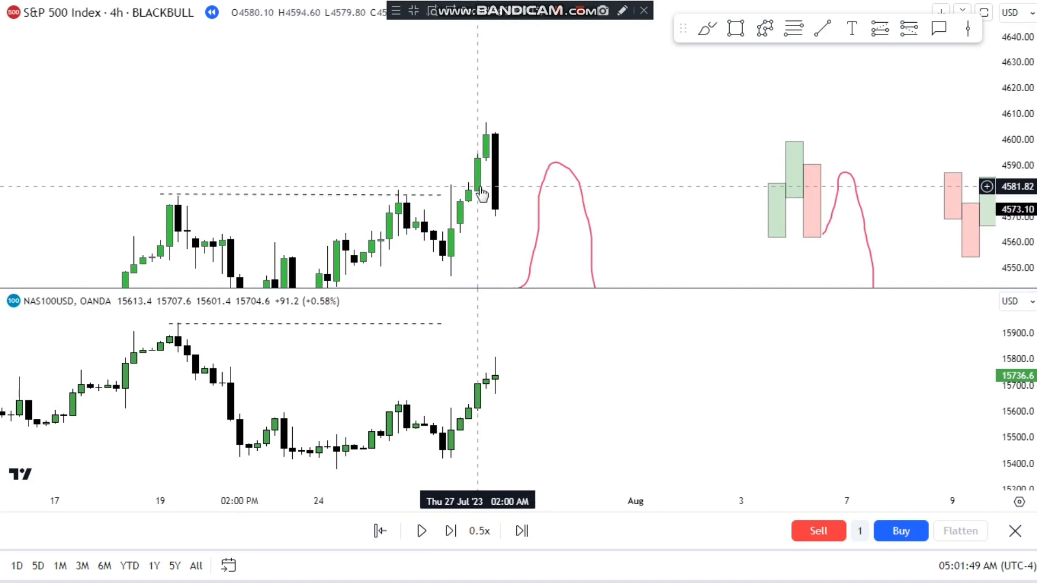
drag(481, 194, 484, 154)
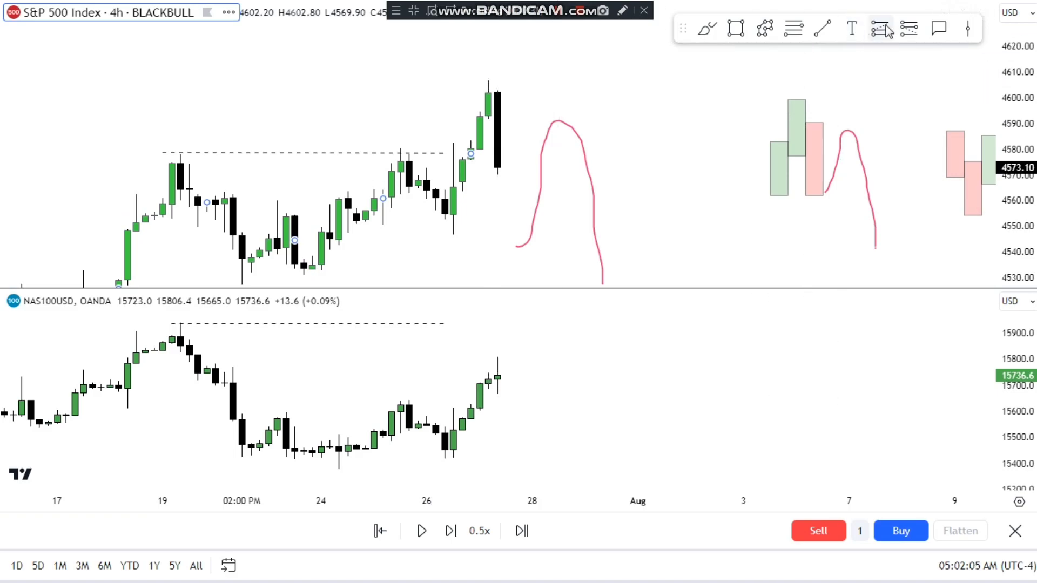
- Place a short position after the latest S&P 500 candle with entry near 4594, a 22.00 stop and a target of about 200 points
click(903, 33)
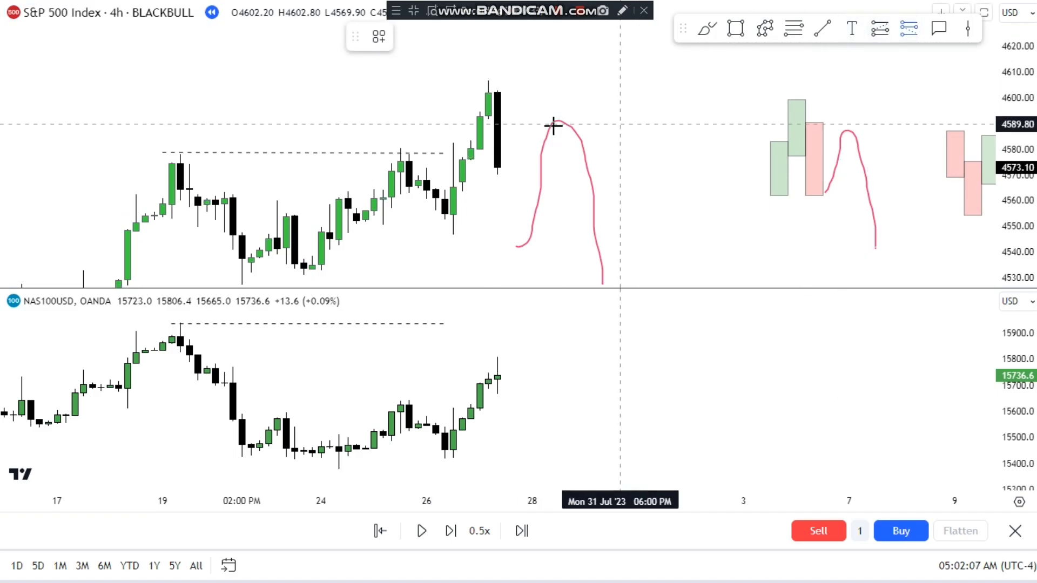
click(514, 114)
drag(515, 169, 514, 275)
click(722, 185)
scroll(721, 189, left, 3)
scroll(722, 191, down, 3)
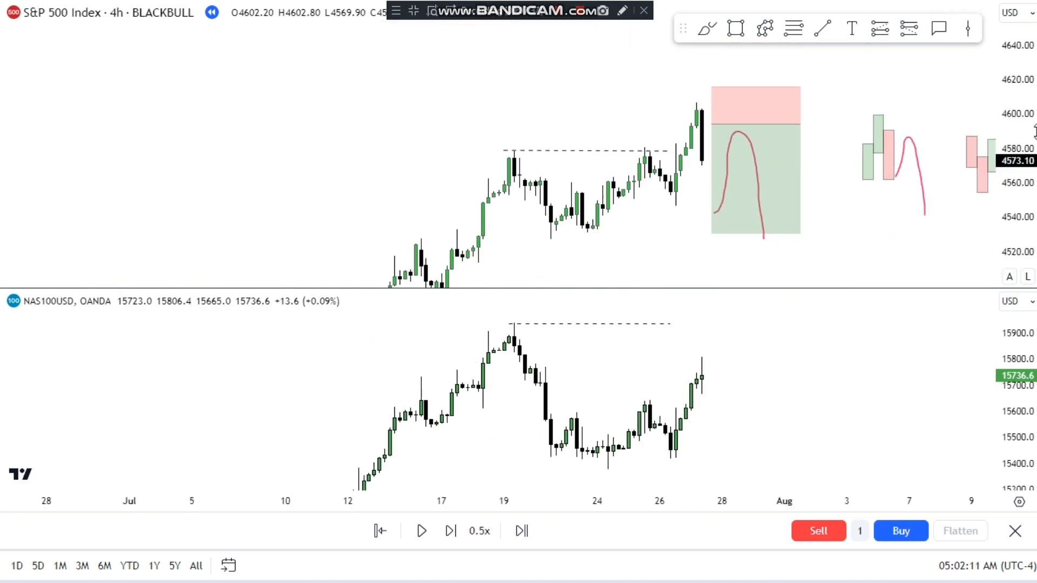
scroll(734, 240, left, 5)
scroll(777, 210, right, 3)
drag(1004, 135, 1005, 179)
mouse_move(688, 136)
mouse_down()
mouse_move(711, 213)
mouse_move(713, 279)
mouse_move(604, 157)
mouse_move(430, 227)
mouse_up()
click(711, 172)
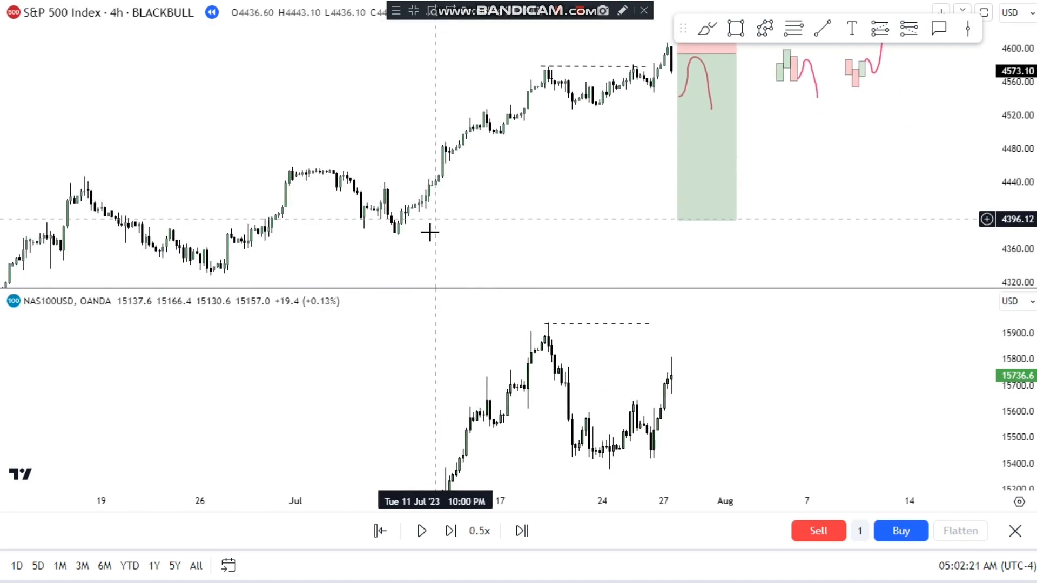
- Draw a dashed line beneath the early-July S&P 500 low, from July 7, 2:00 AM to August 7, 2:00 PM, at about 4375
click(822, 30)
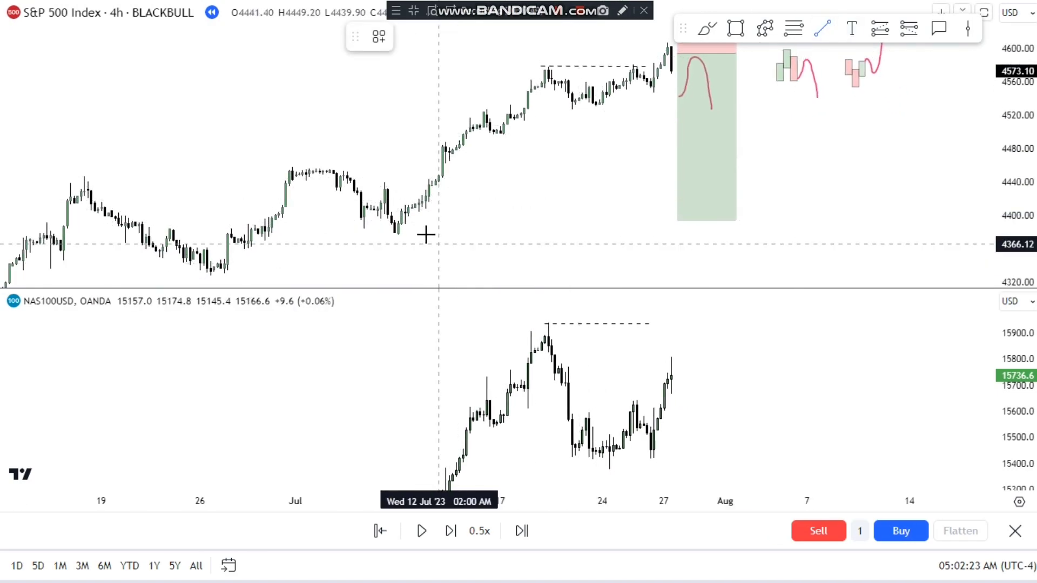
click(378, 235)
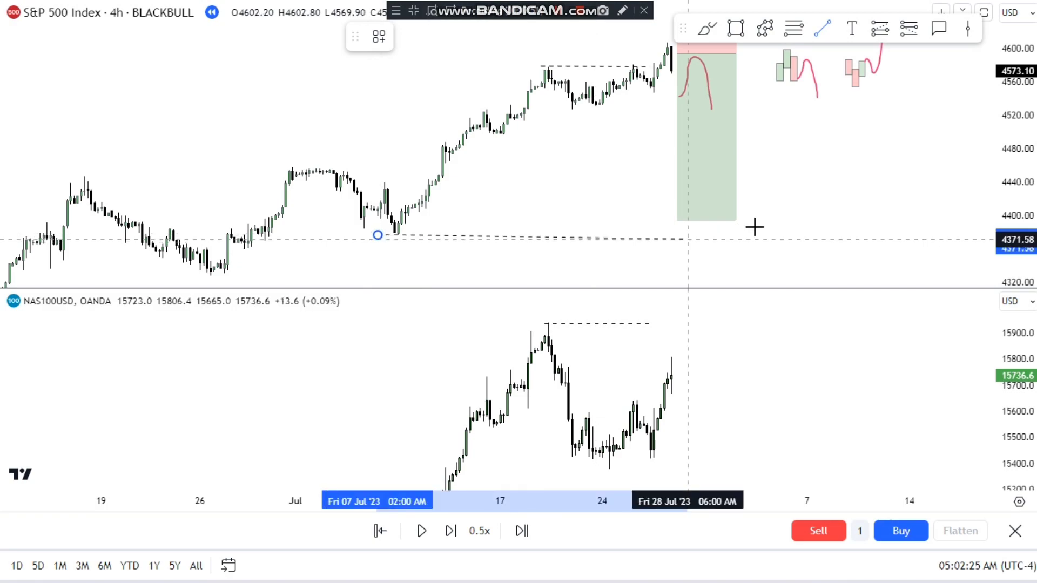
double_click(818, 236)
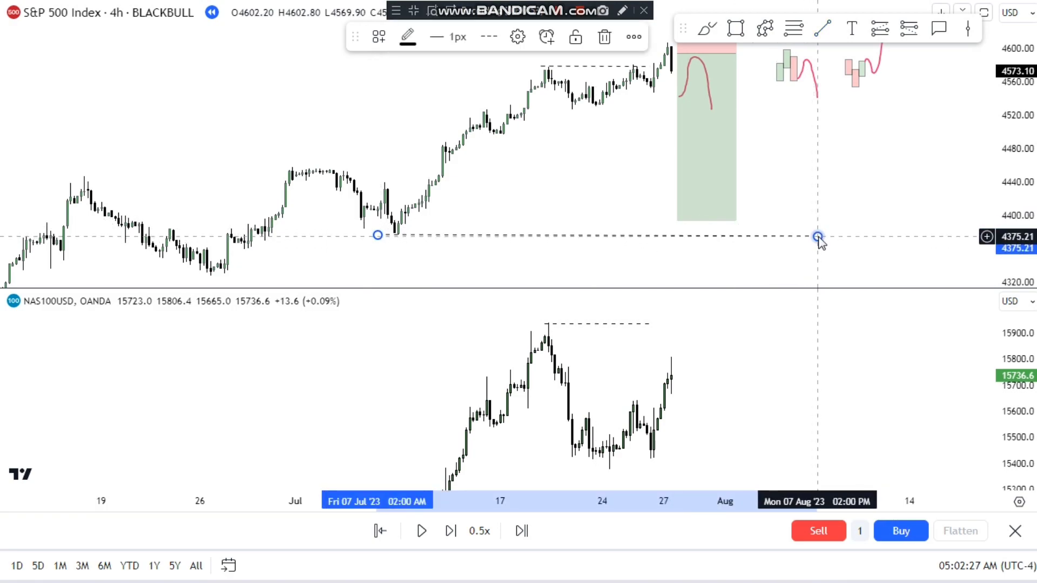
click(798, 157)
drag(796, 157, 731, 246)
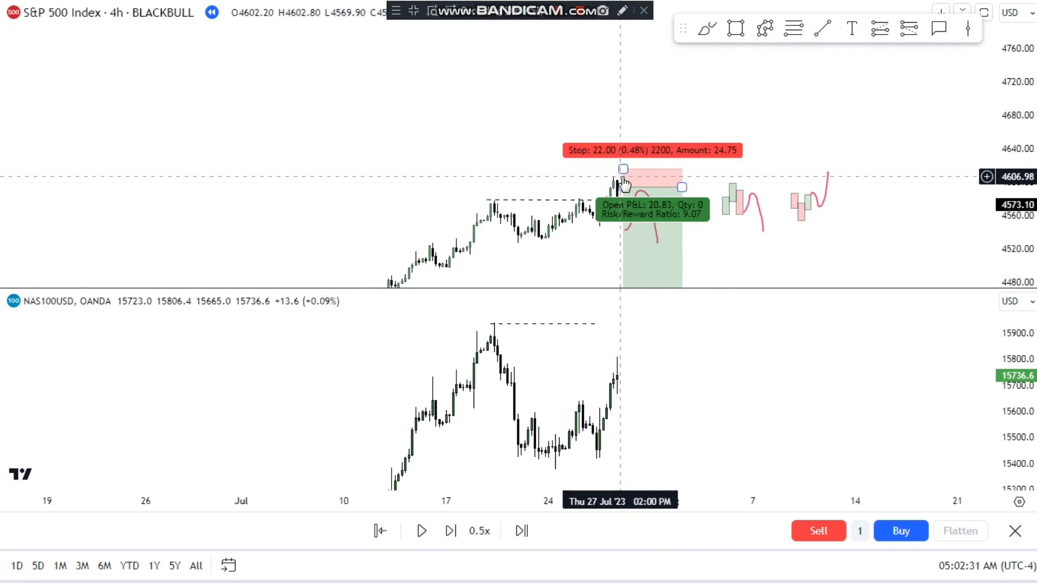
drag(621, 172, 871, 103)
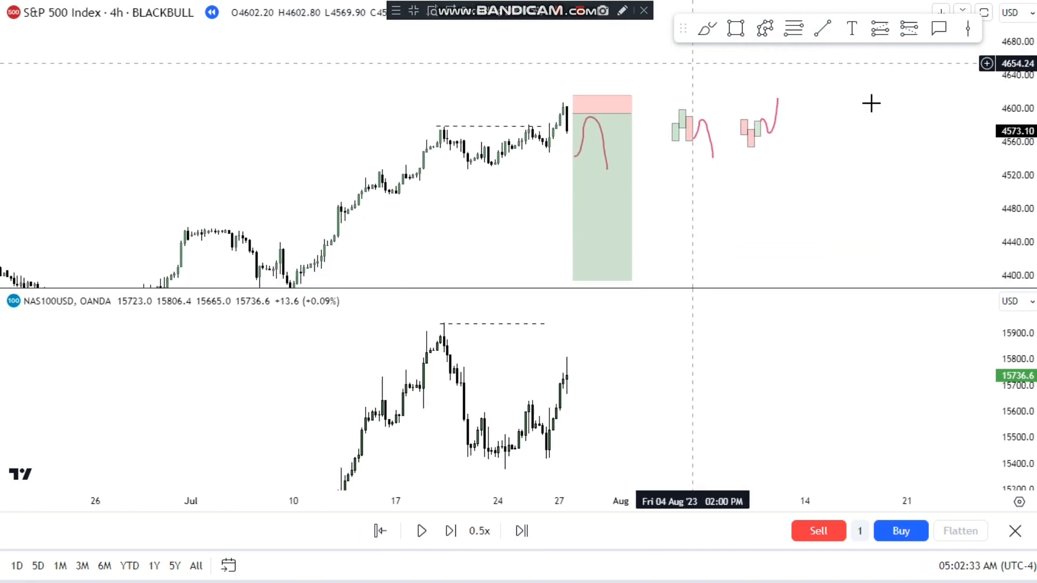
double_click(898, 187)
double_click(846, 330)
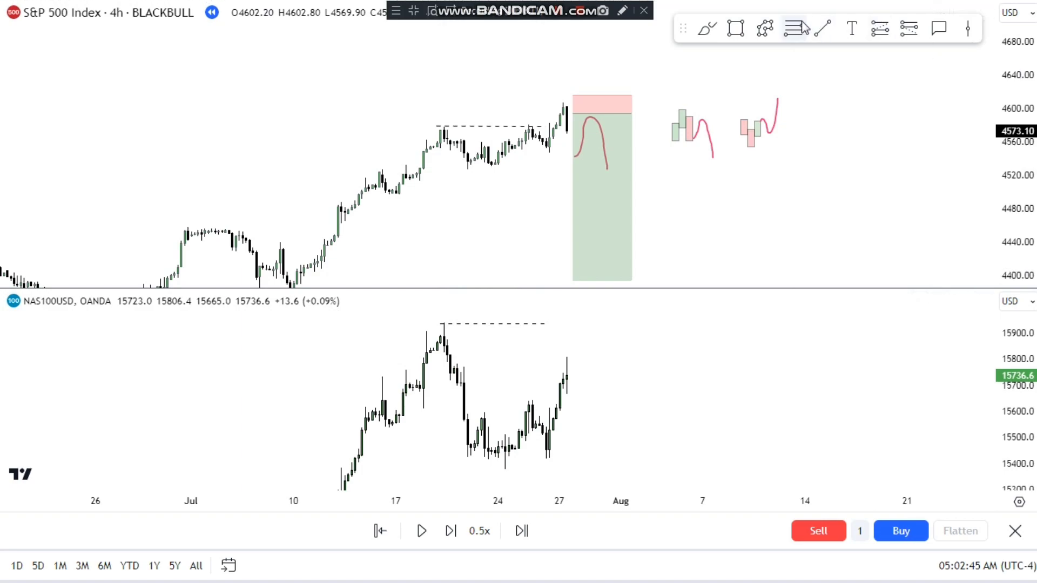
- Place a long position after the latest NAS100USD candle with entry at 15764.0 and a 248.0 stop, and slightly raise its target
click(886, 30)
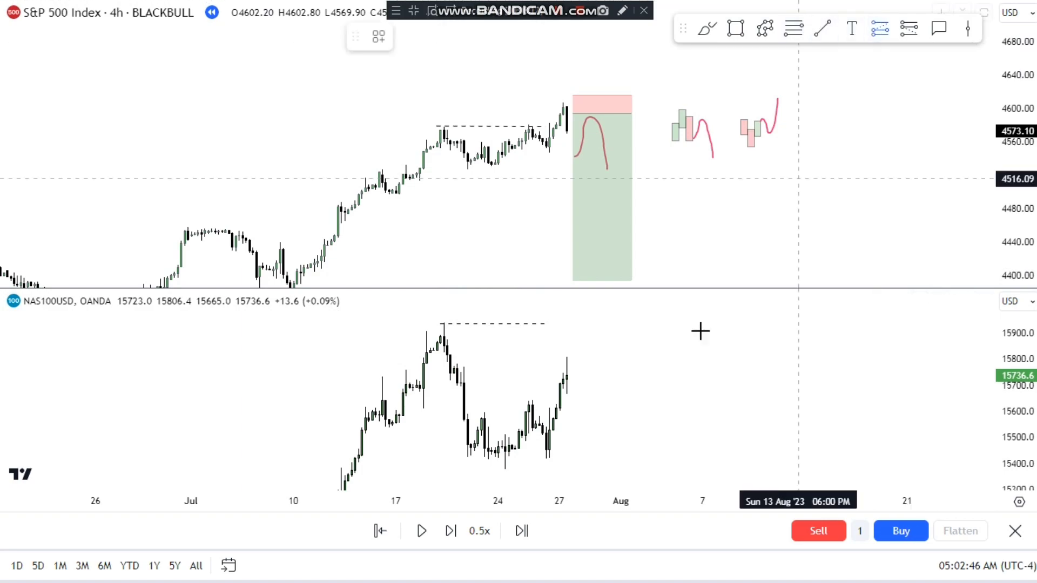
click(574, 374)
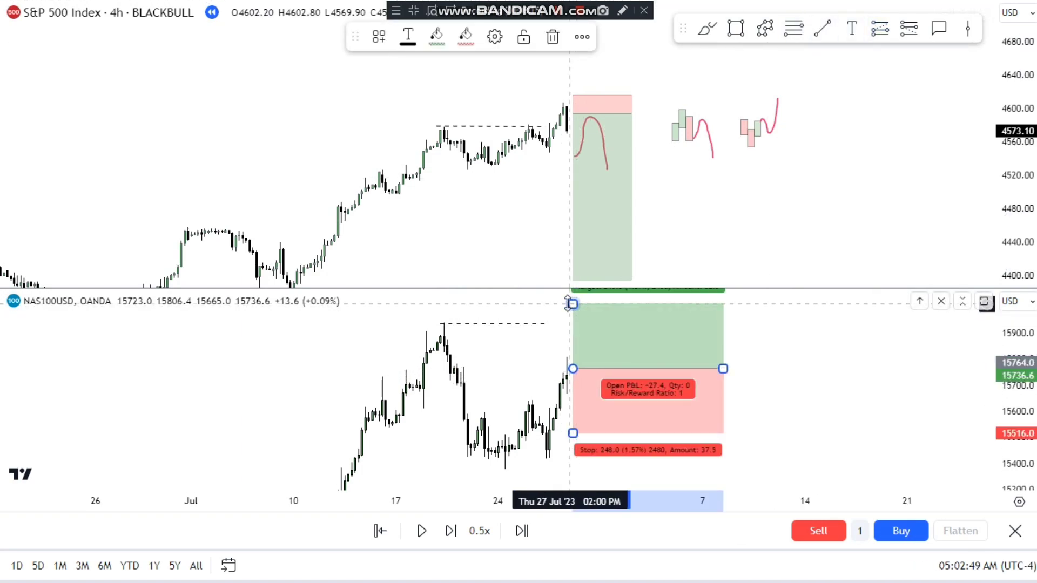
drag(568, 302, 568, 301)
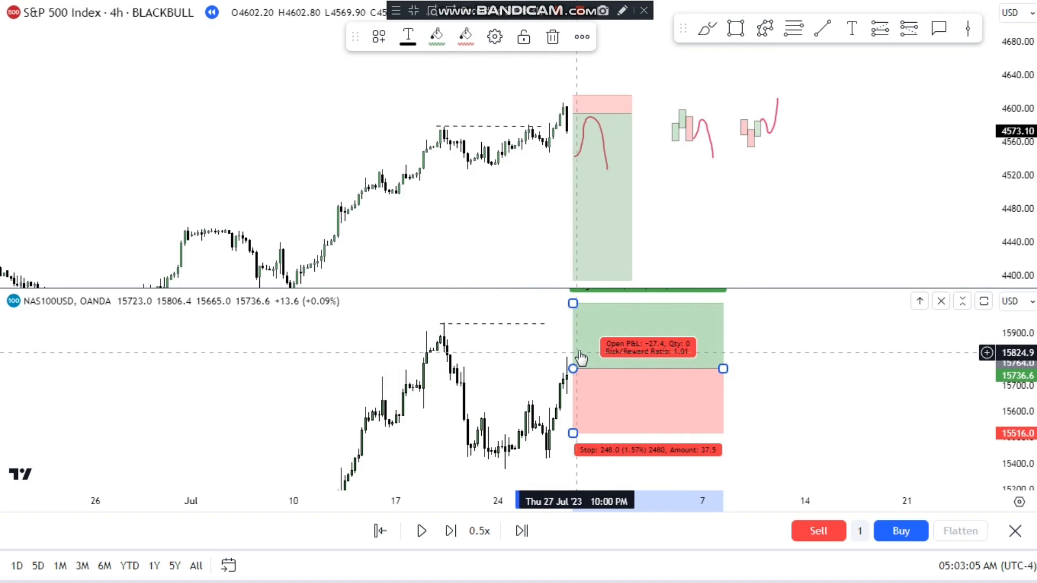
- Maximize the S&P 500 pane and set the replay speed to 10x
key(alt+Return)
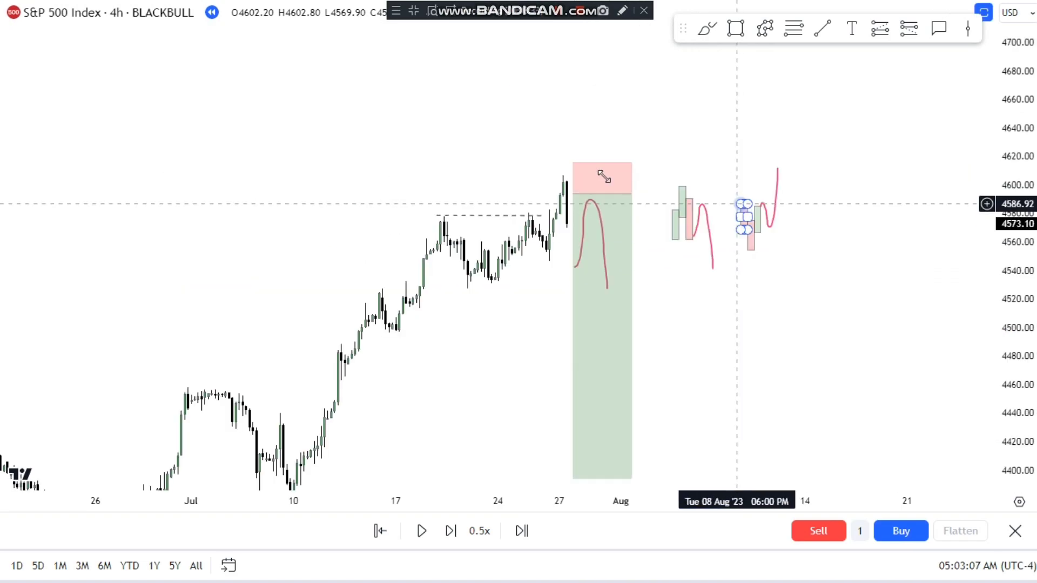
click(485, 537)
click(497, 400)
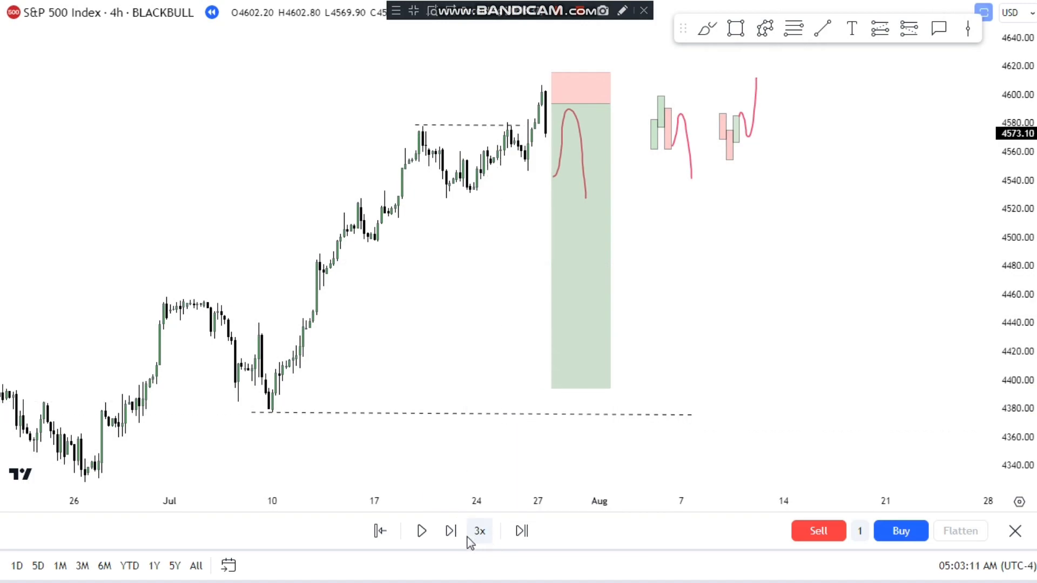
click(480, 535)
click(489, 376)
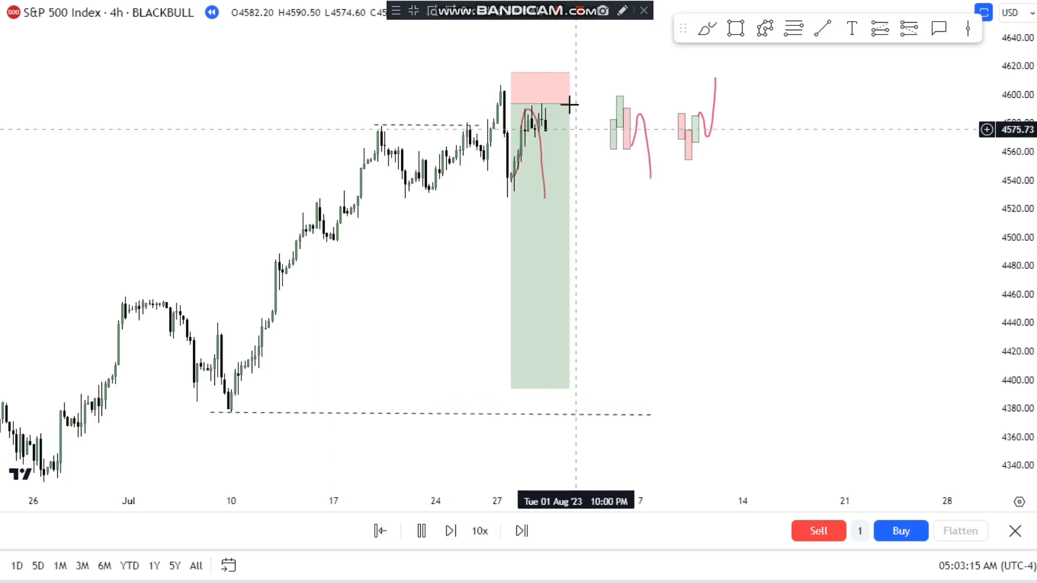
- Widen the short position to about August 14 while the replay runs, pause the replay and advance it one candle
click(549, 111)
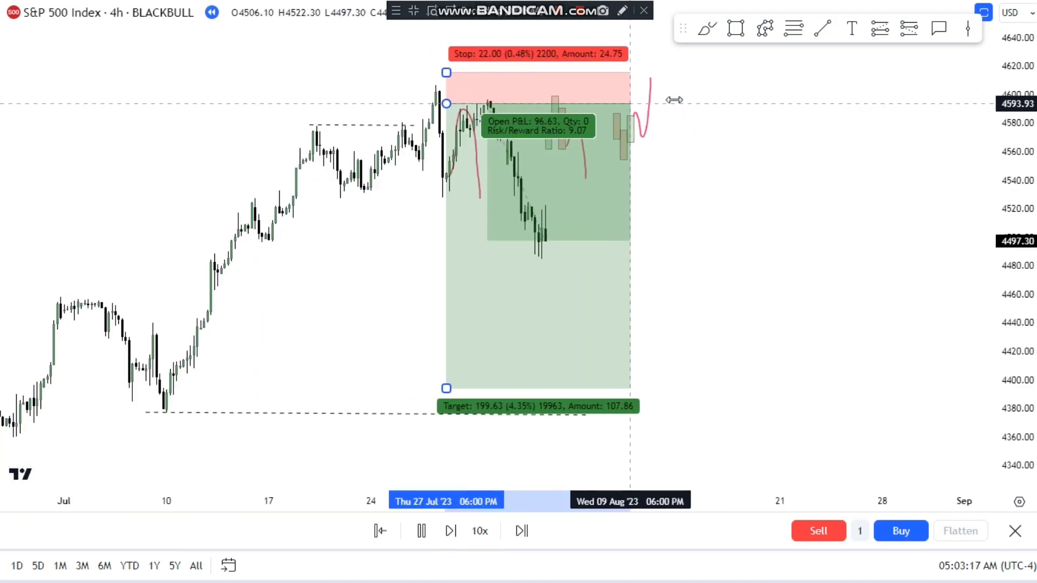
click(421, 531)
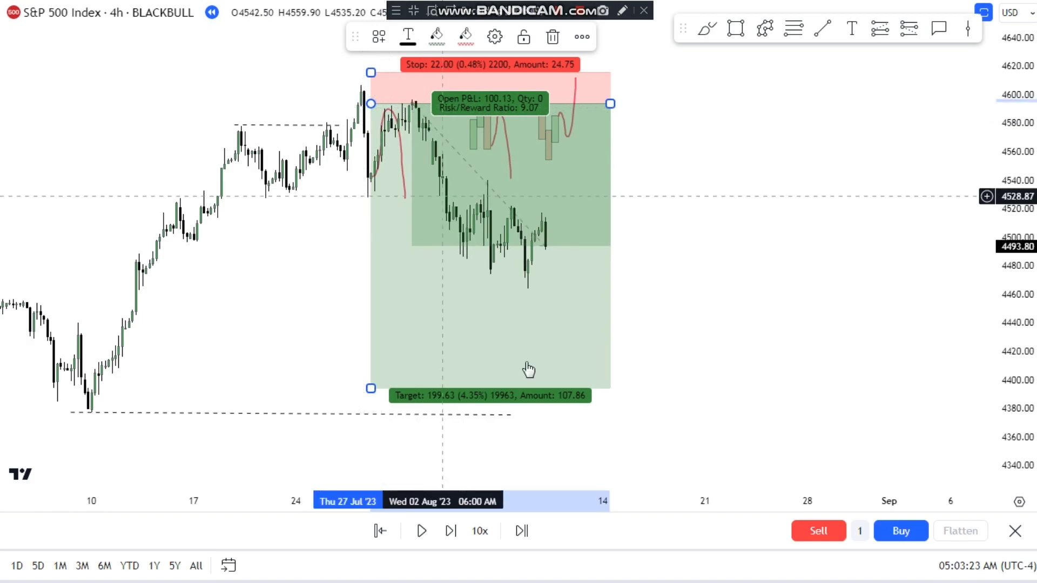
click(449, 532)
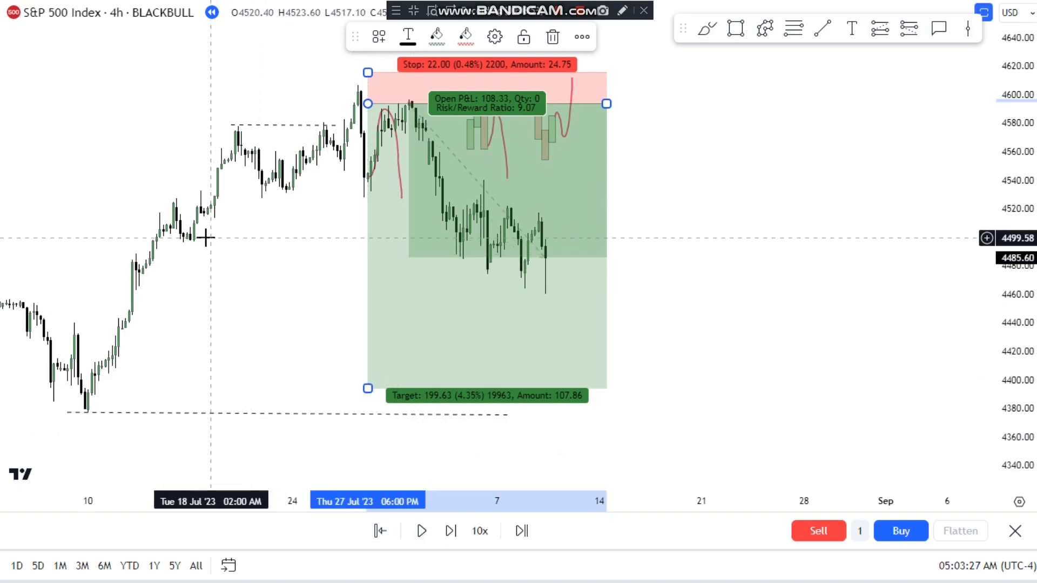
- Draw a dashed line from the mid-July S&P 500 low at 4497.45 to August 16, 2:00 AM, at 4496.39
click(822, 28)
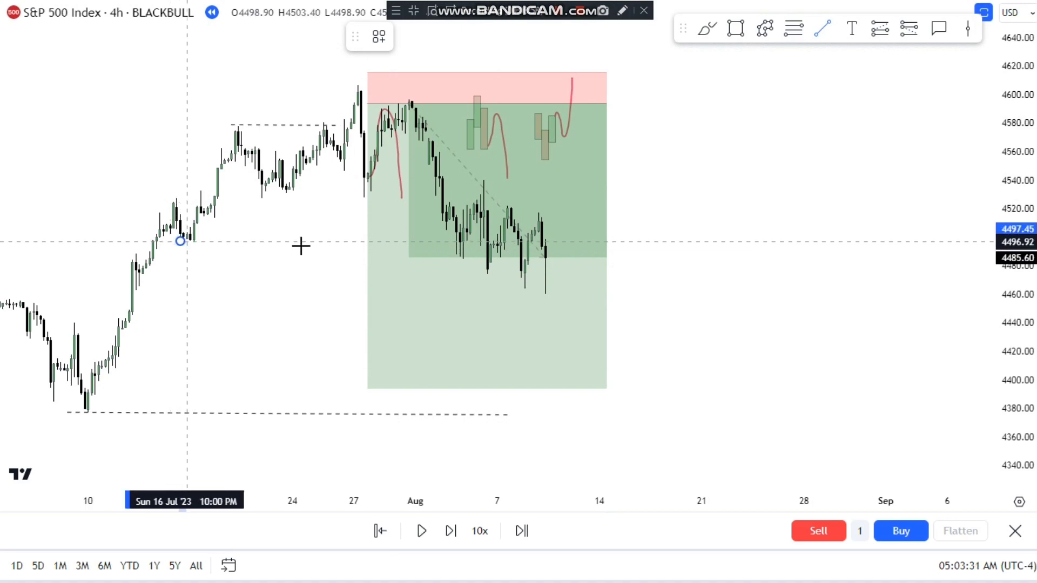
click(641, 242)
scroll(85, 393, down, 3)
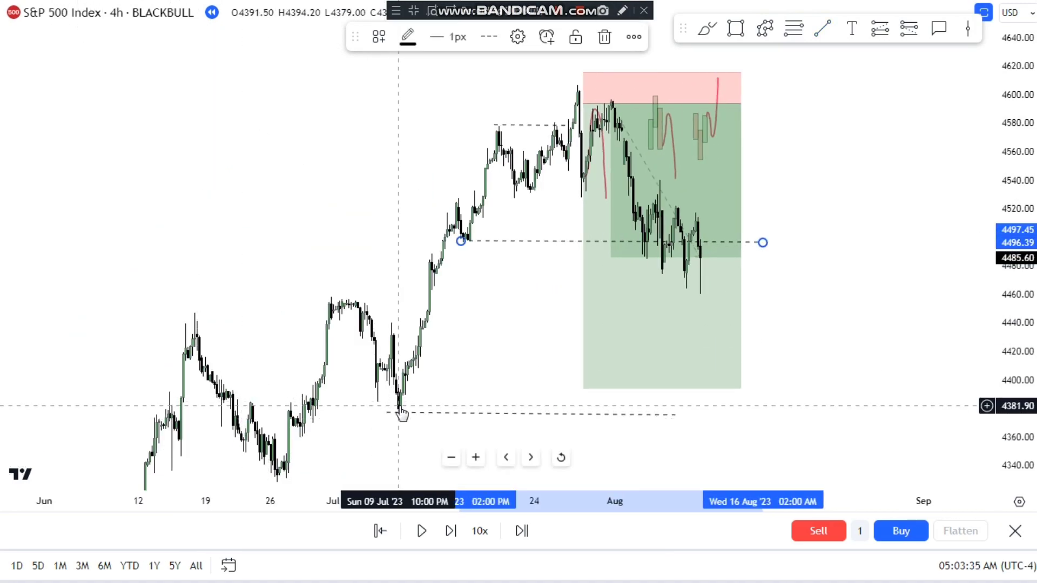
- Play the S&P 500 replay through the mid-August decline, deselect the dashed line and pause around August 21
click(421, 531)
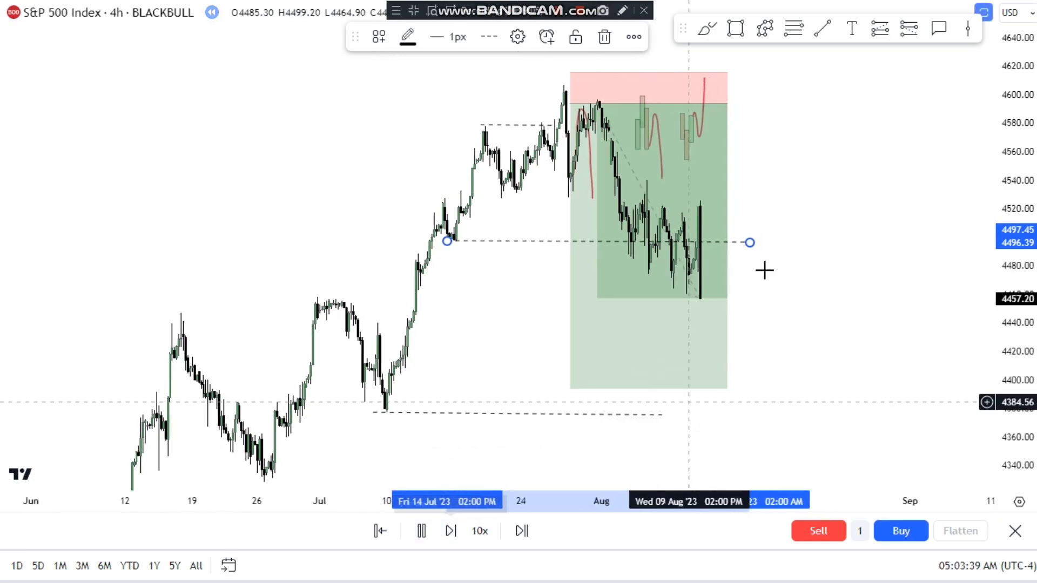
click(668, 384)
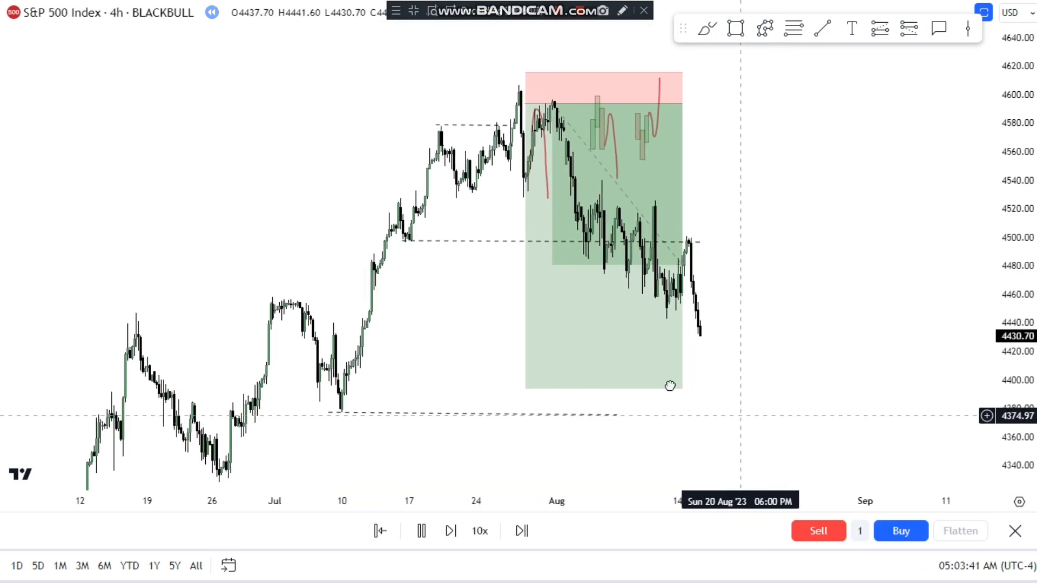
click(421, 530)
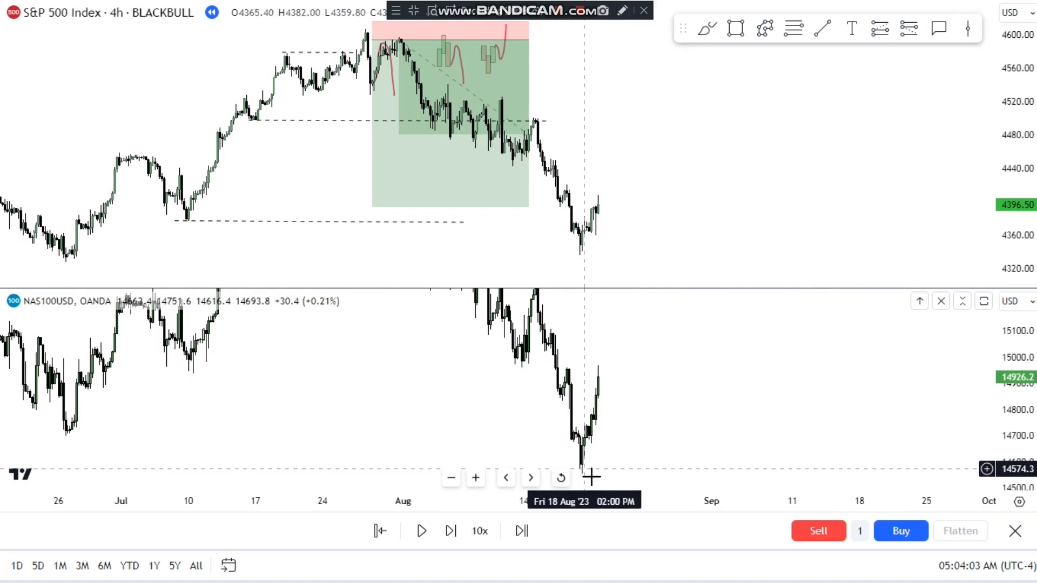
- Draw a short dashed line beneath the August 18 S&P 500 low, from about 4335 to 4337, ending August 21, 6:00 AM
scroll(579, 428, up, 5)
click(820, 28)
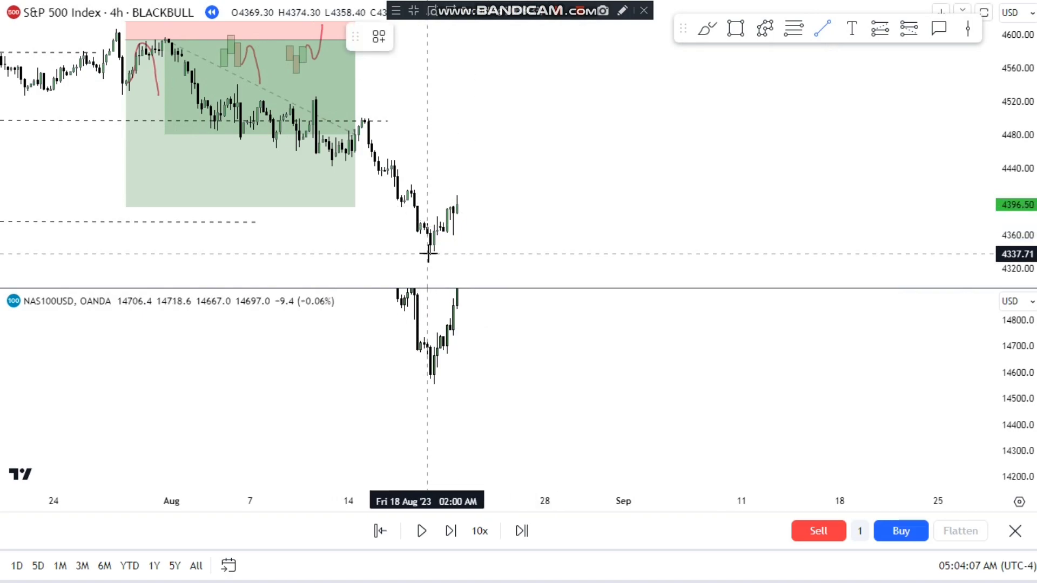
click(456, 256)
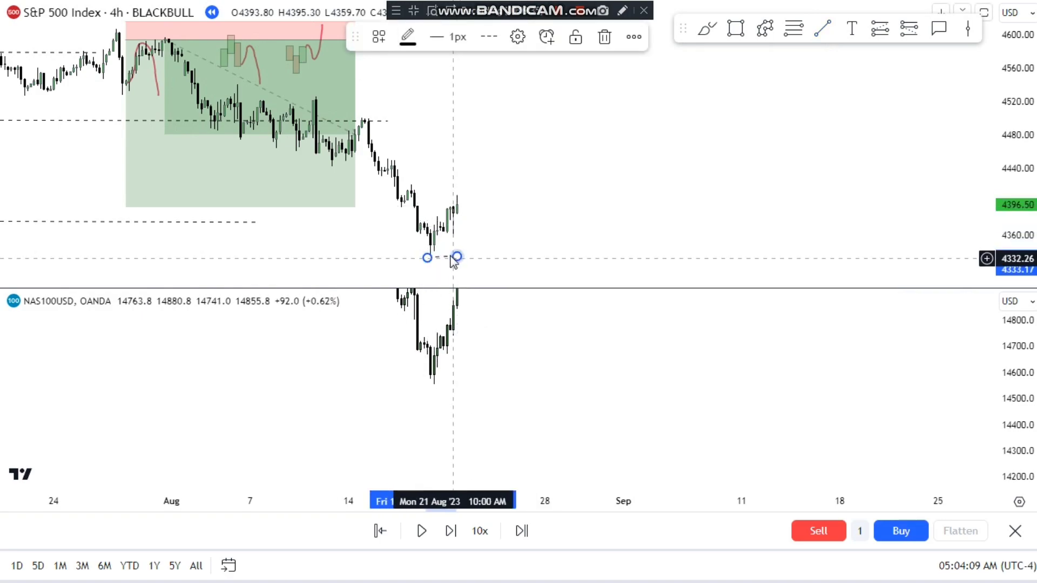
drag(446, 257, 443, 259)
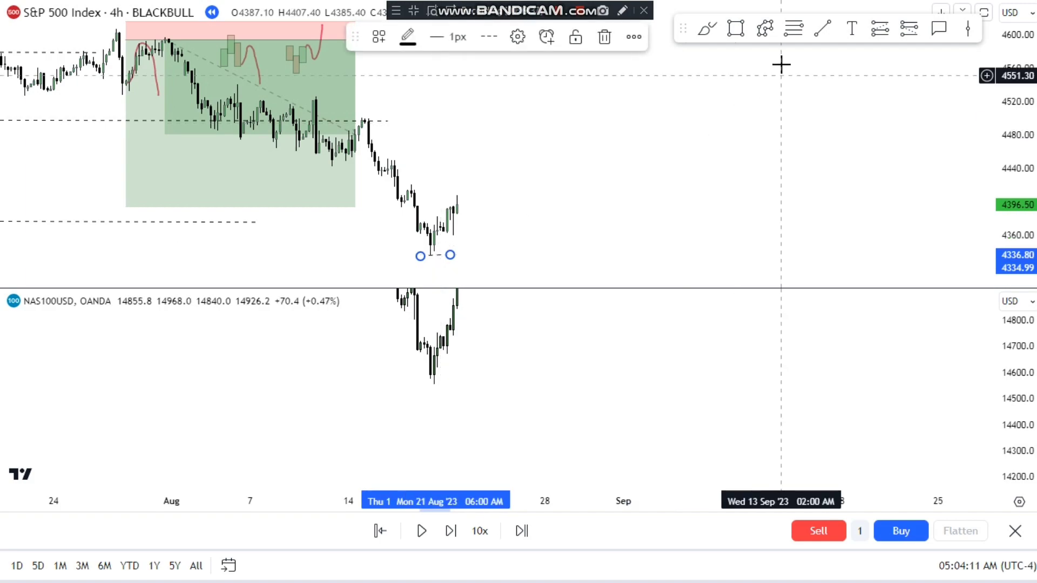
- Draw a short dashed line across the wick of the August 18 NAS100USD low at about 14580
click(821, 28)
click(414, 377)
click(450, 378)
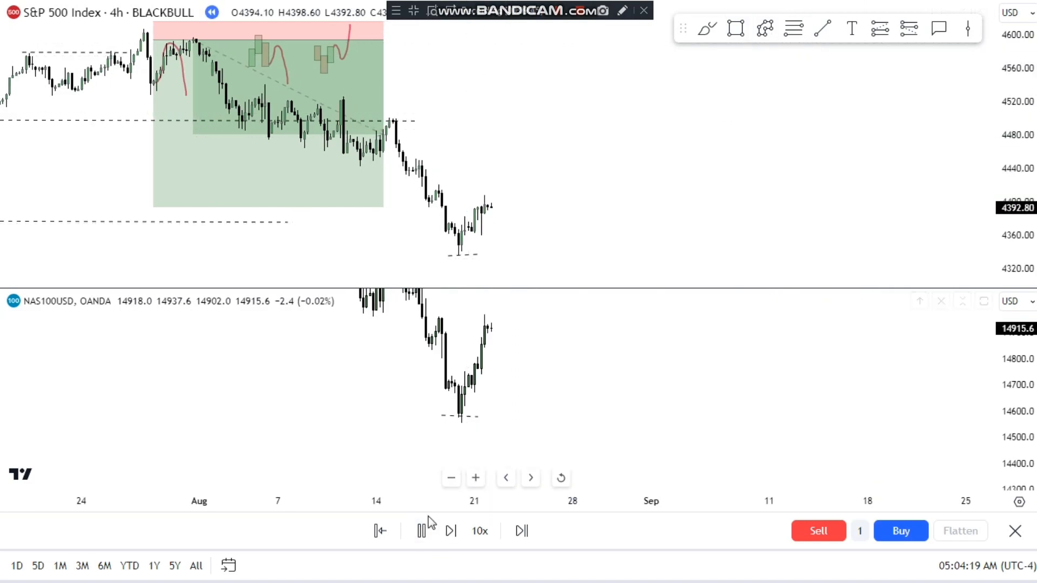
- Run the replay to the latest candle and brush a projected S&P 500 path dipping to about 4340 and rising to about 4470
click(421, 531)
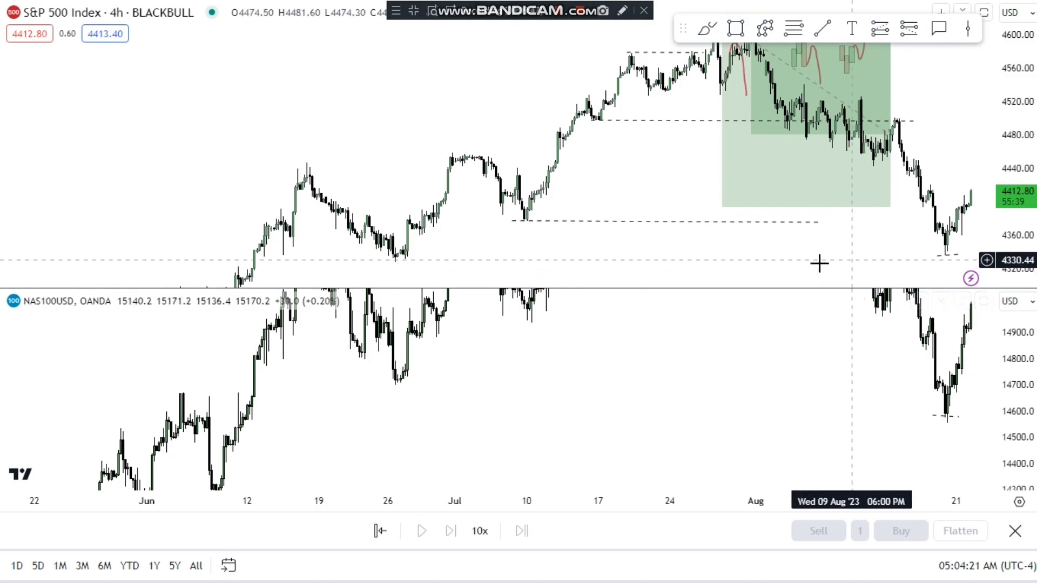
drag(834, 261, 694, 263)
click(706, 28)
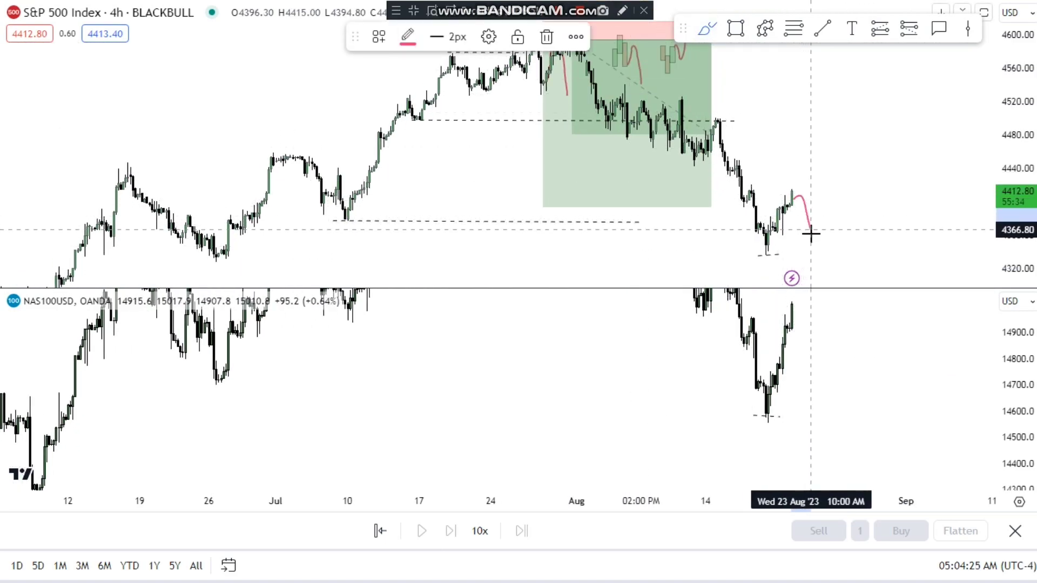
drag(840, 186, 851, 144)
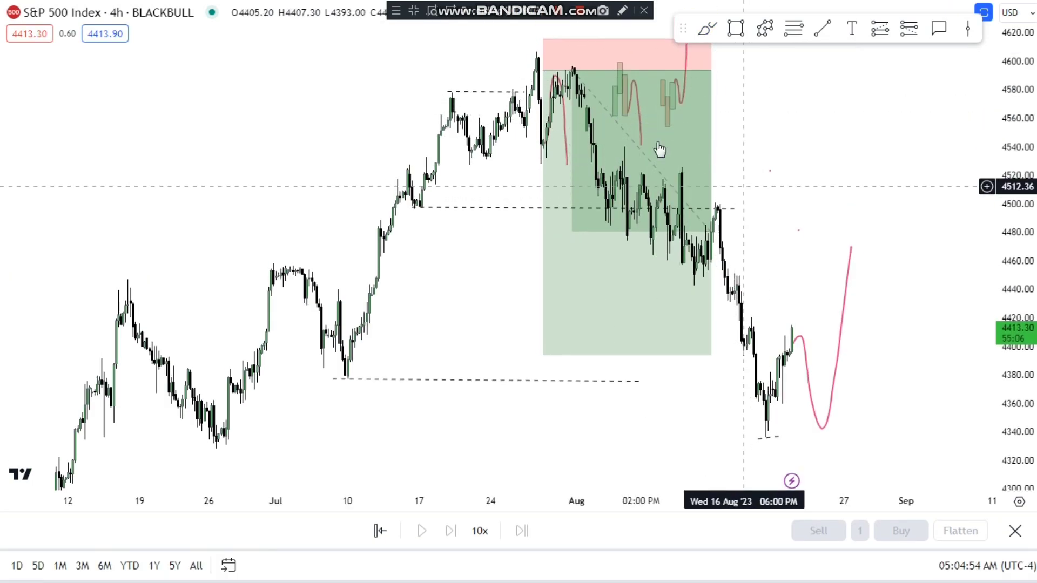
drag(789, 104, 799, 232)
scroll(520, 202, up, 1)
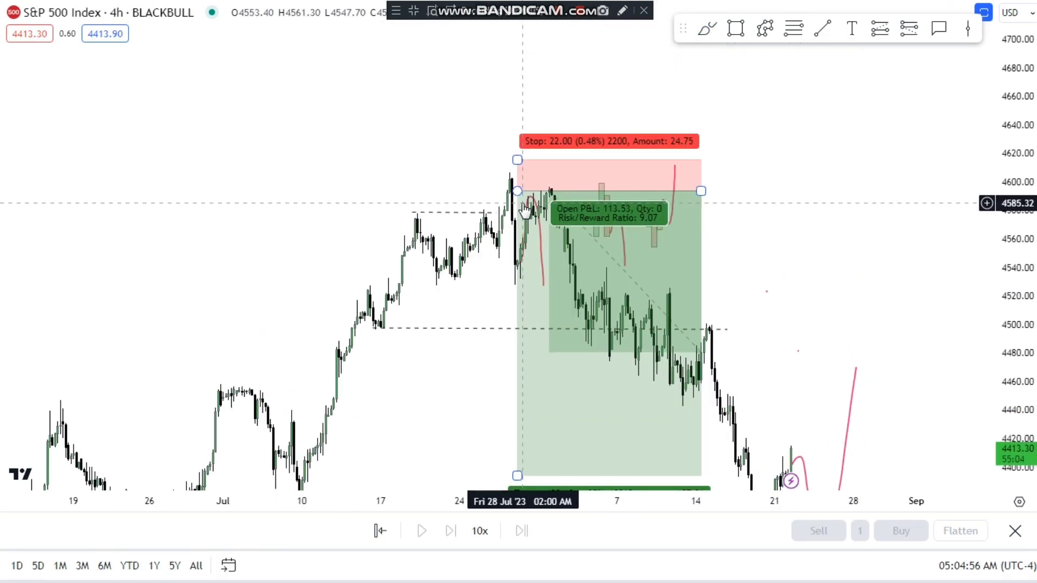
scroll(523, 211, up, 1)
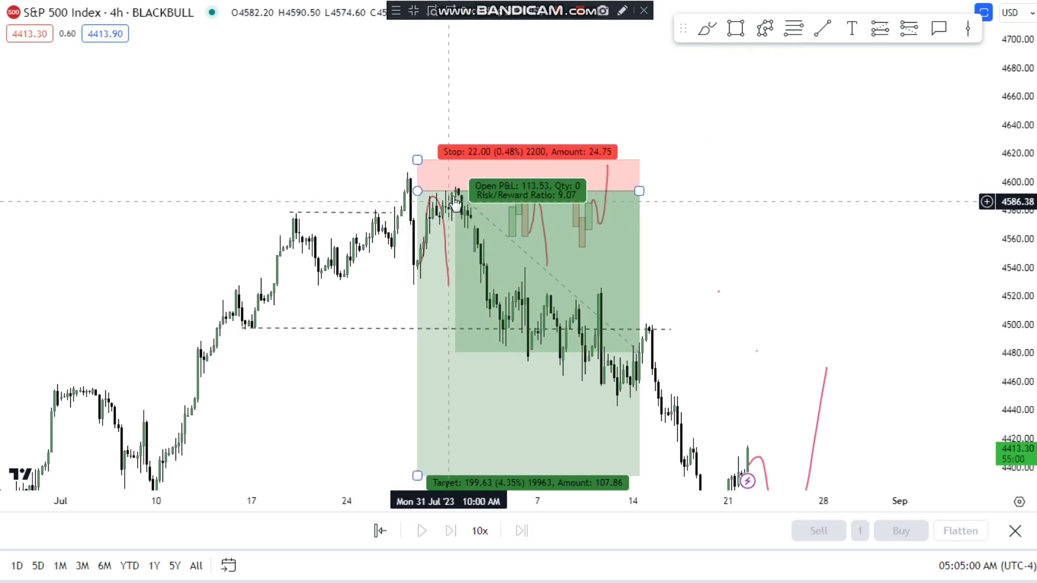
drag(757, 301, 752, 179)
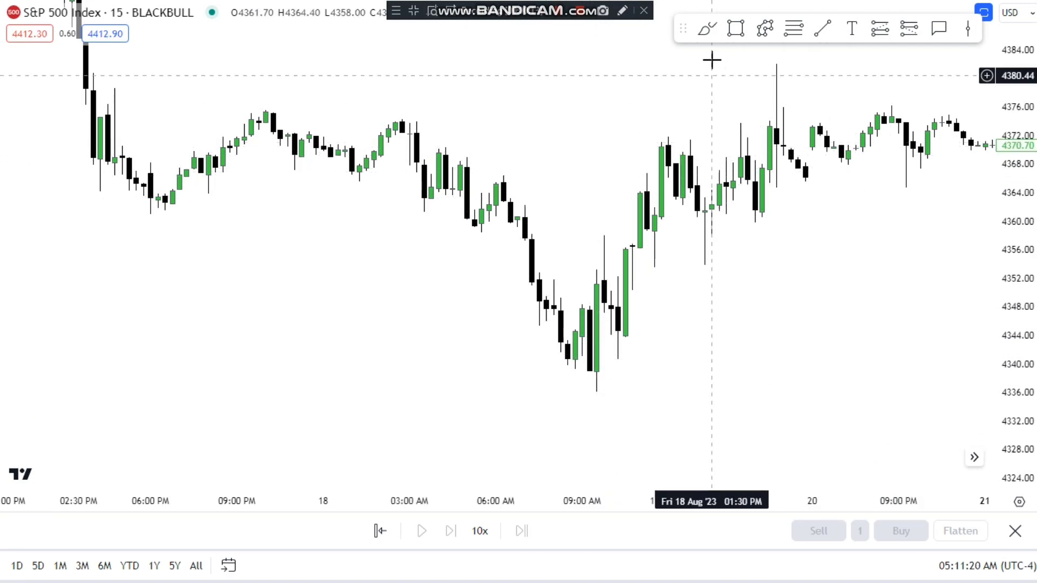
- Restart the 15-minute replay from August 18, 9:00 AM, and show the S&P 500 and NAS100USD panes together
click(403, 531)
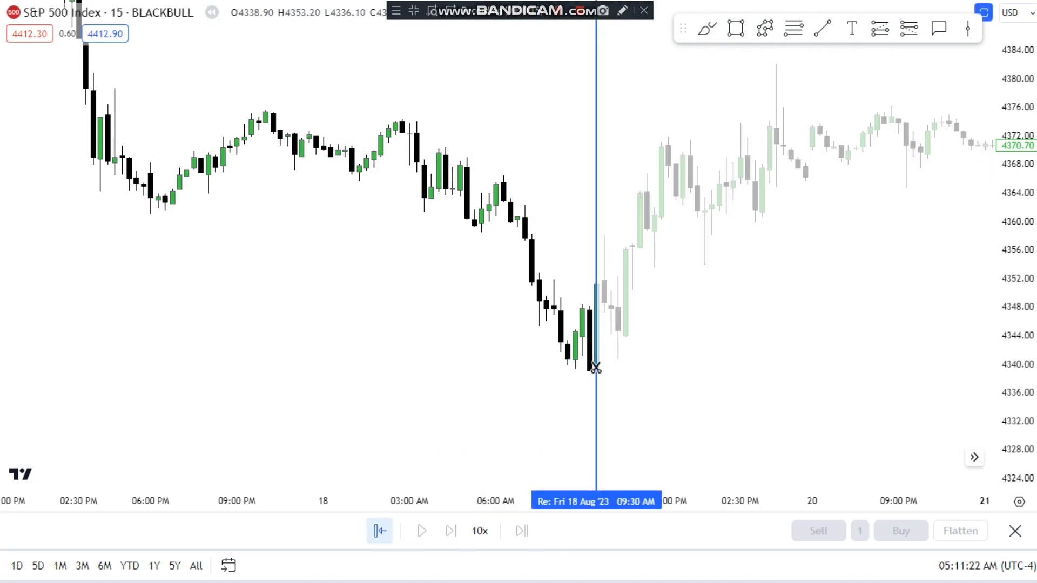
click(582, 360)
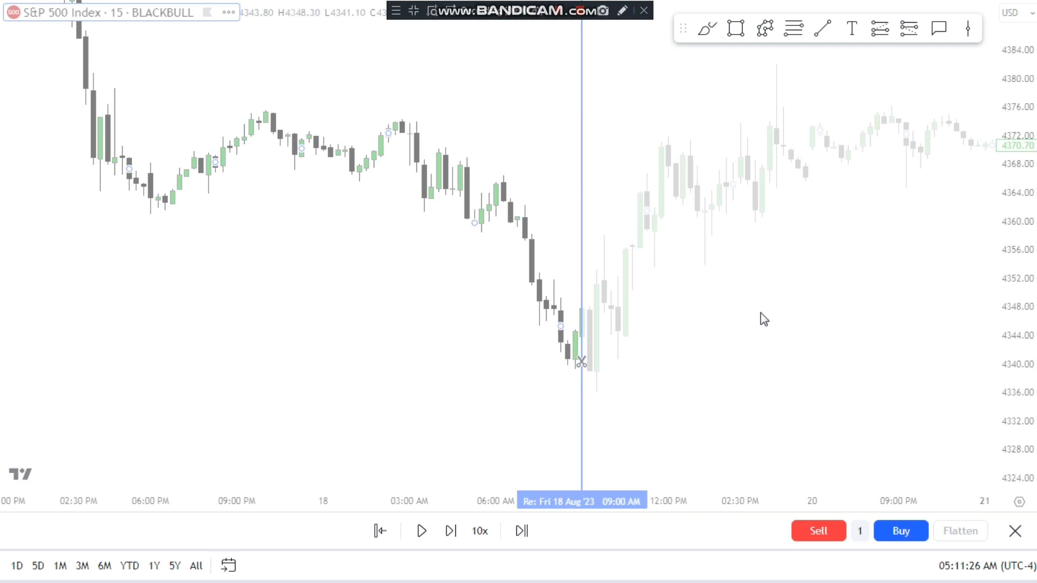
scroll(759, 310, left, 5)
scroll(484, 300, right, 3)
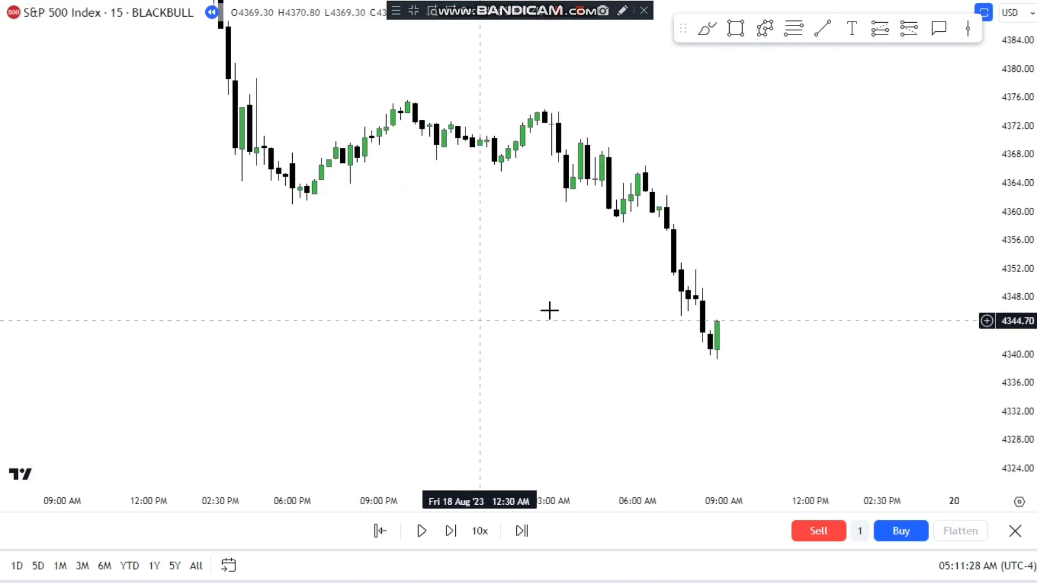
scroll(539, 345, right, 3)
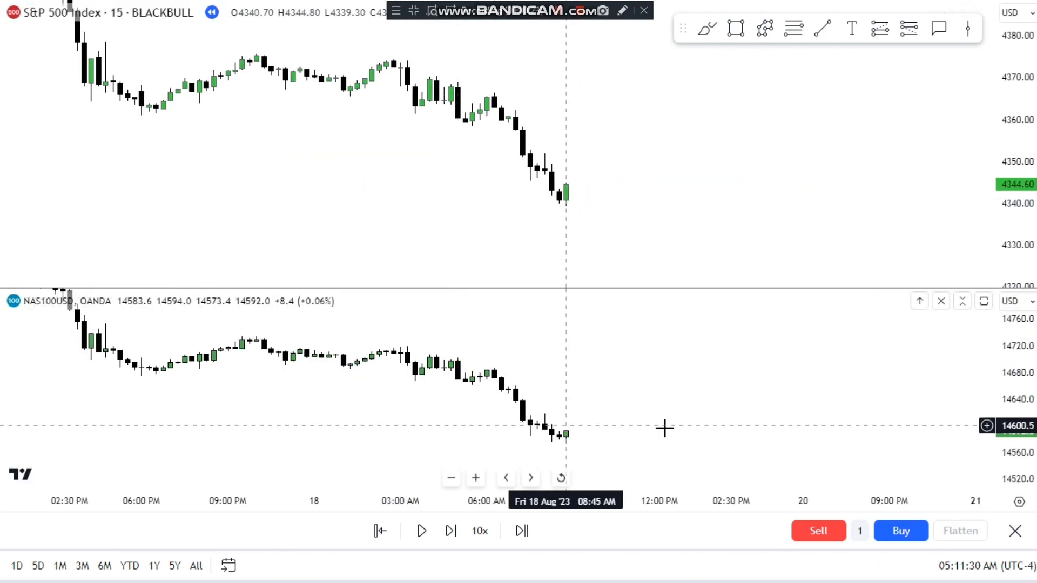
drag(994, 399, 988, 372)
drag(798, 231, 796, 214)
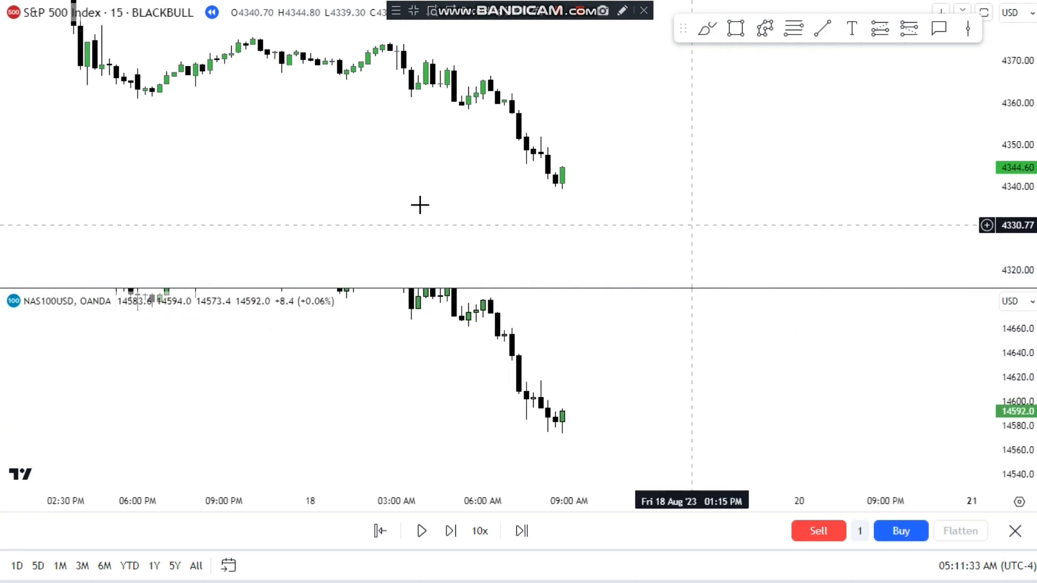
- Advance the 15-minute replay six candles to August 18, 10:15 AM
click(451, 531)
click(451, 531)
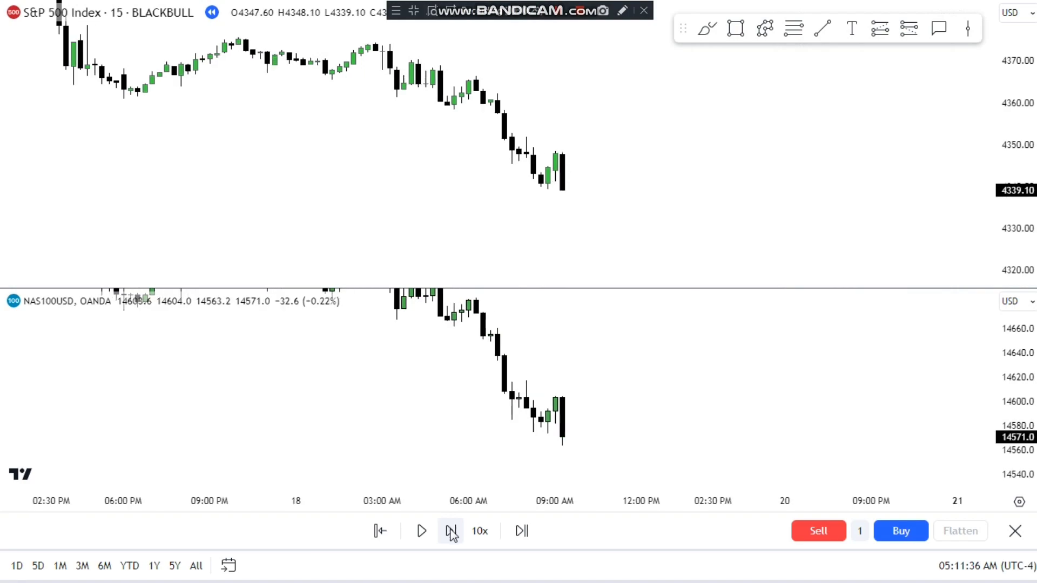
click(450, 531)
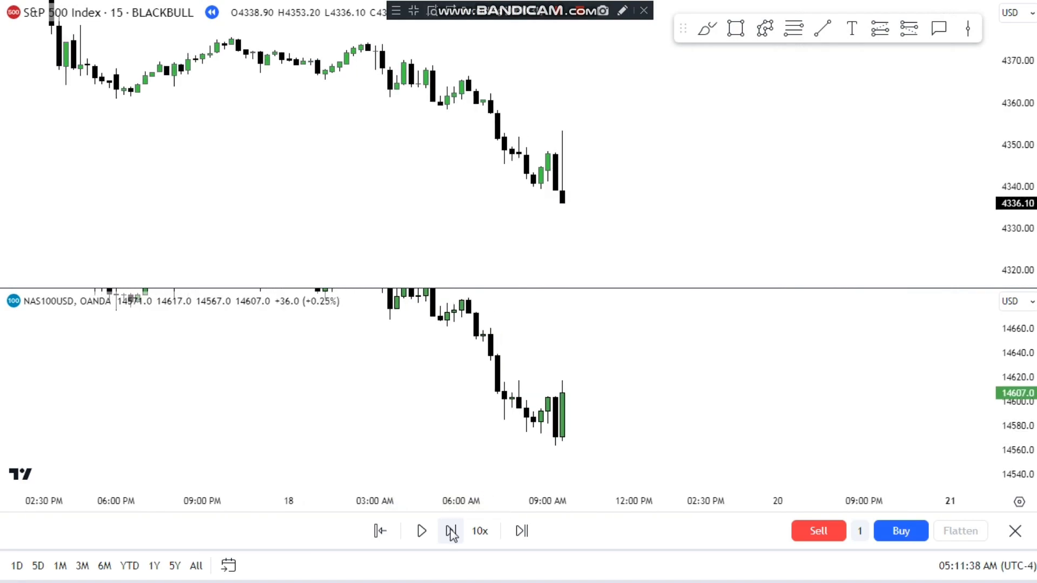
click(451, 531)
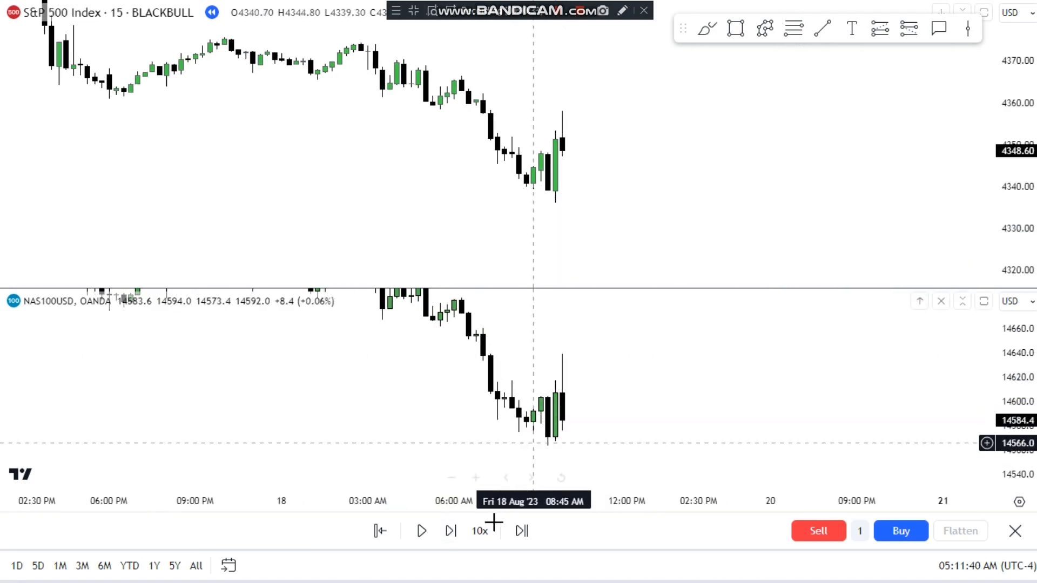
click(451, 530)
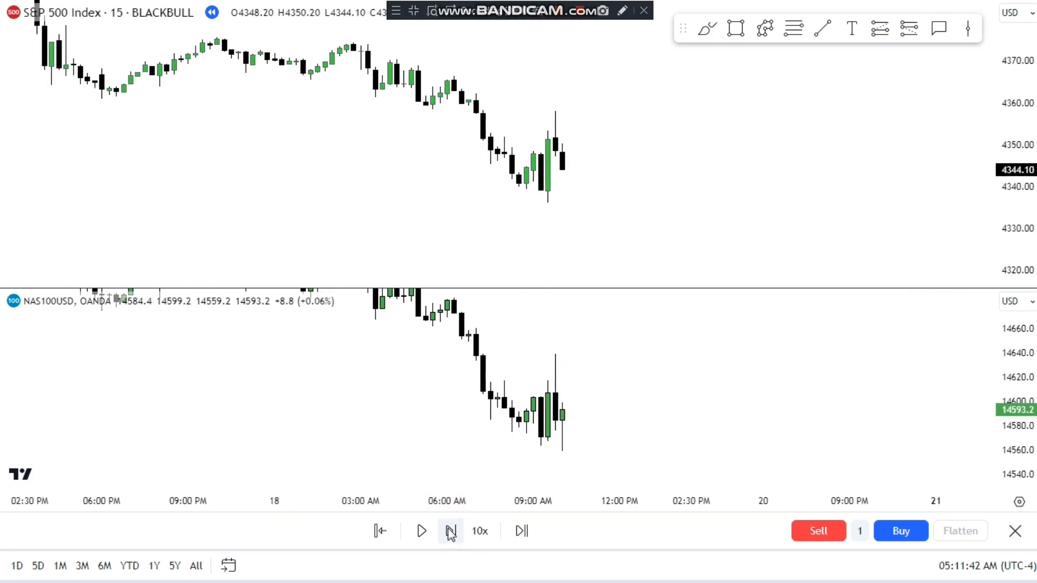
click(461, 522)
- Draw dashed lines from the August 18 morning lows, at about 4336 on the S&P 500 and 14562.2 on NAS100USD
click(821, 28)
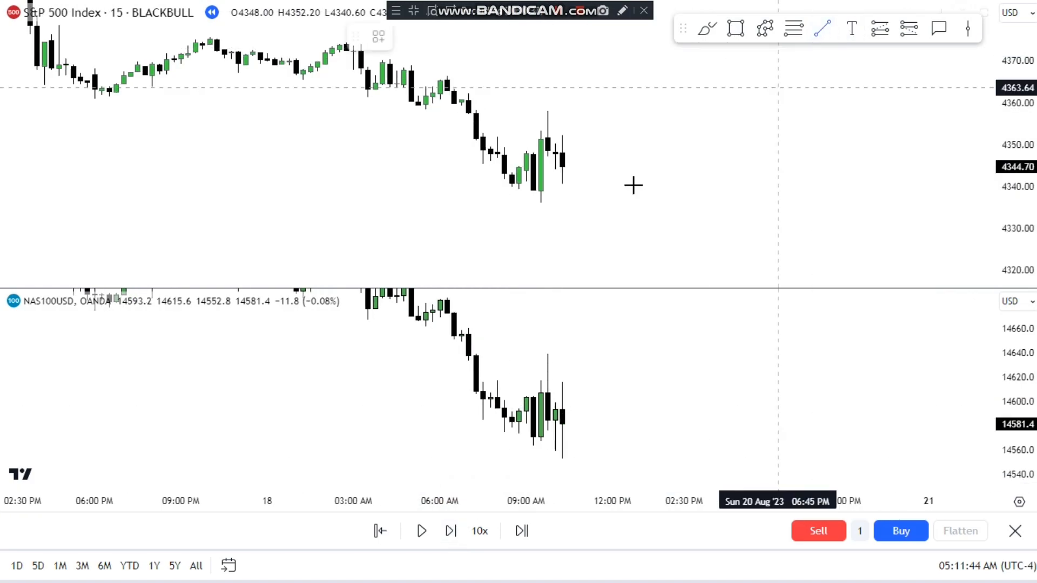
click(533, 202)
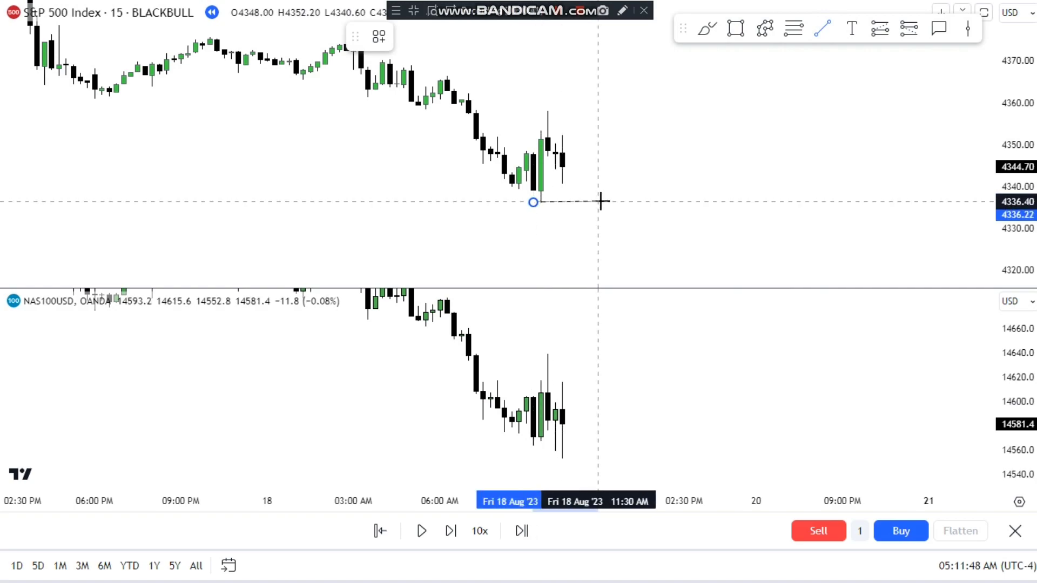
click(598, 201)
click(546, 380)
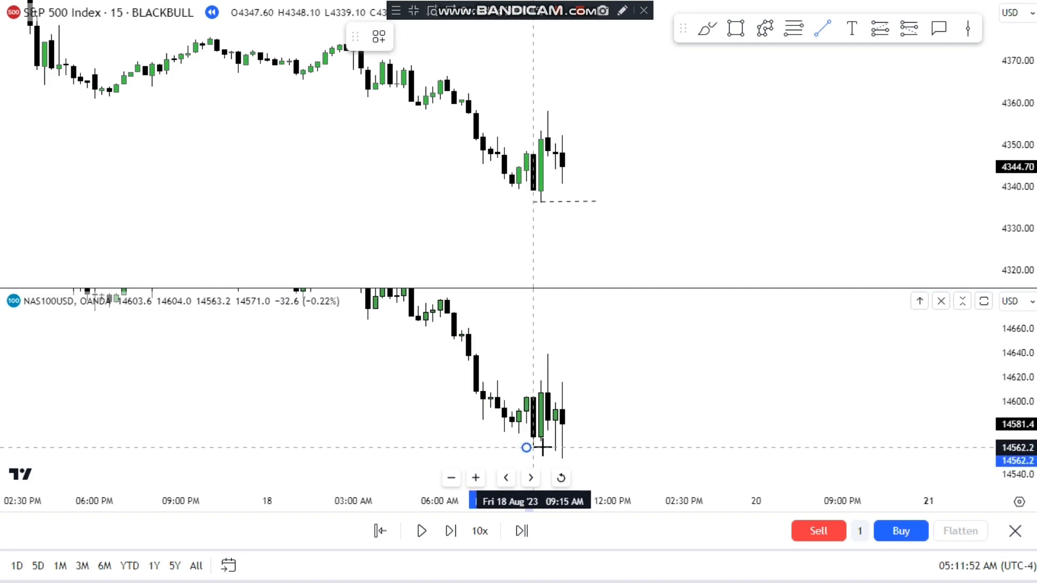
click(584, 452)
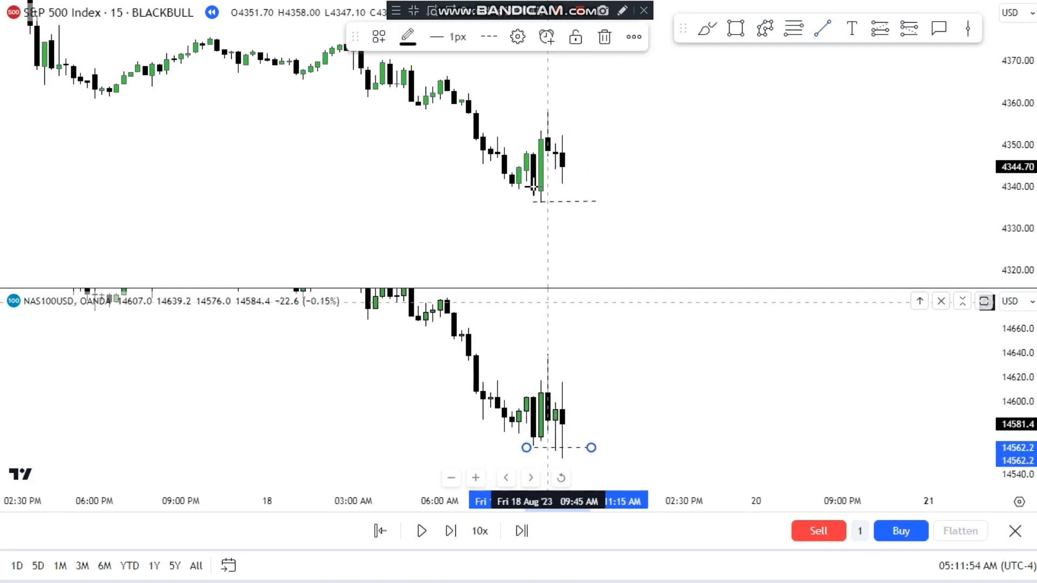
- Advance the 15-minute replay two candles to August 18, 10:45 AM
drag(559, 226, 534, 227)
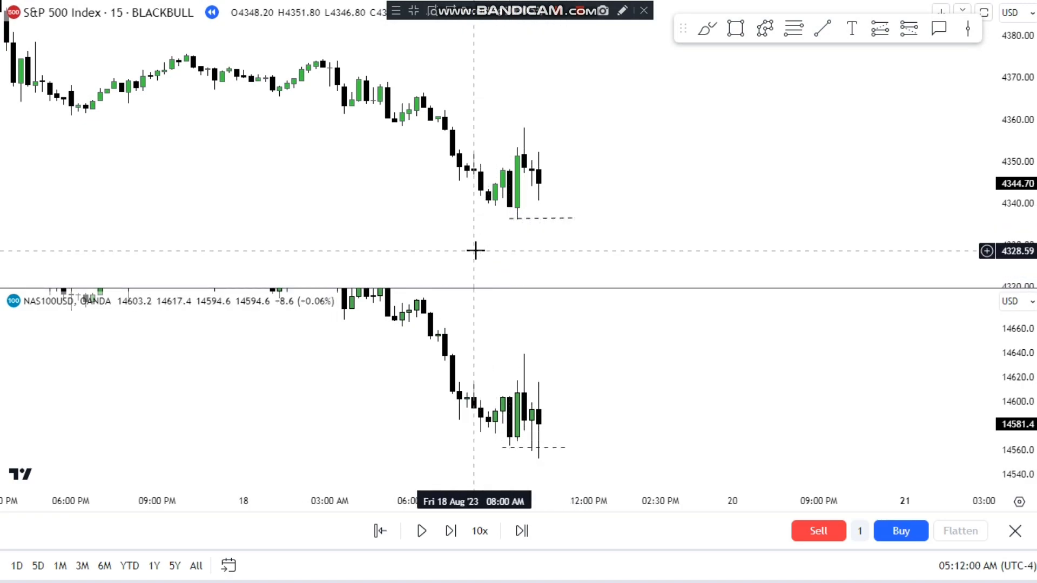
scroll(475, 250, up, 1)
scroll(446, 218, up, 1)
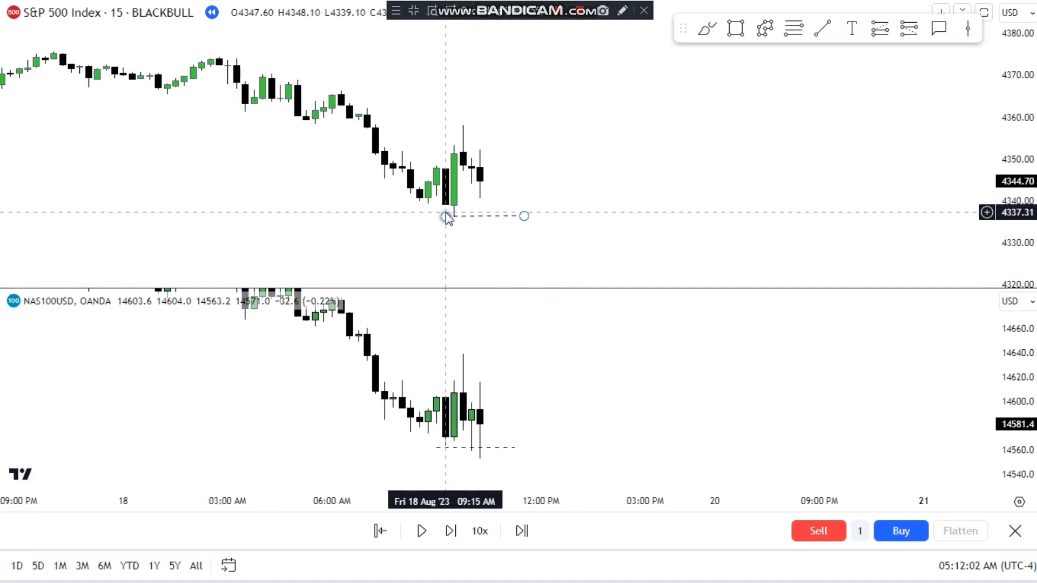
scroll(449, 243, left, 2)
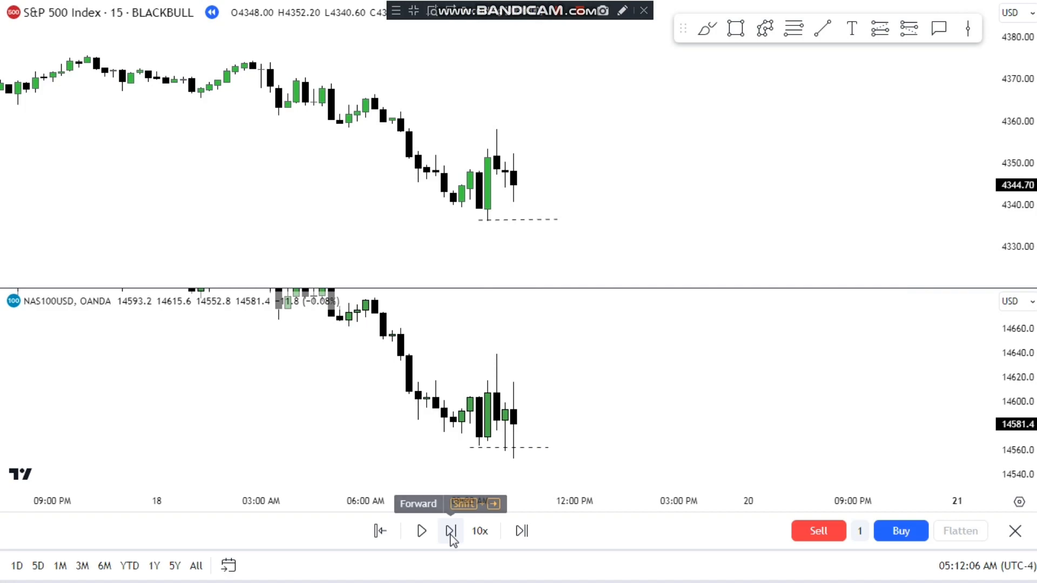
click(450, 531)
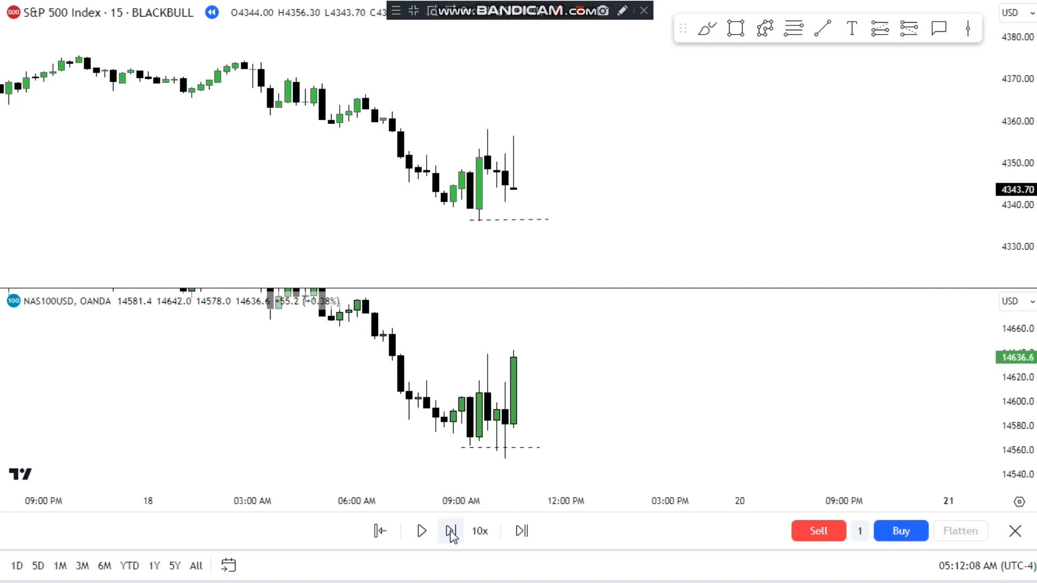
click(450, 531)
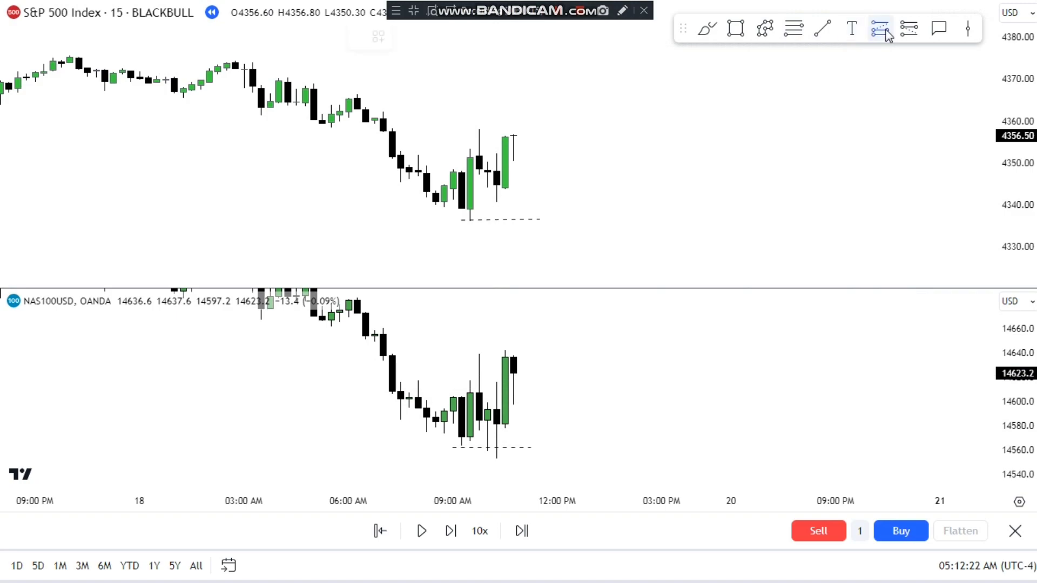
- Place a long position at the latest NAS100USD candle with entry at 14607.2 and the stop at 14552.2
click(513, 392)
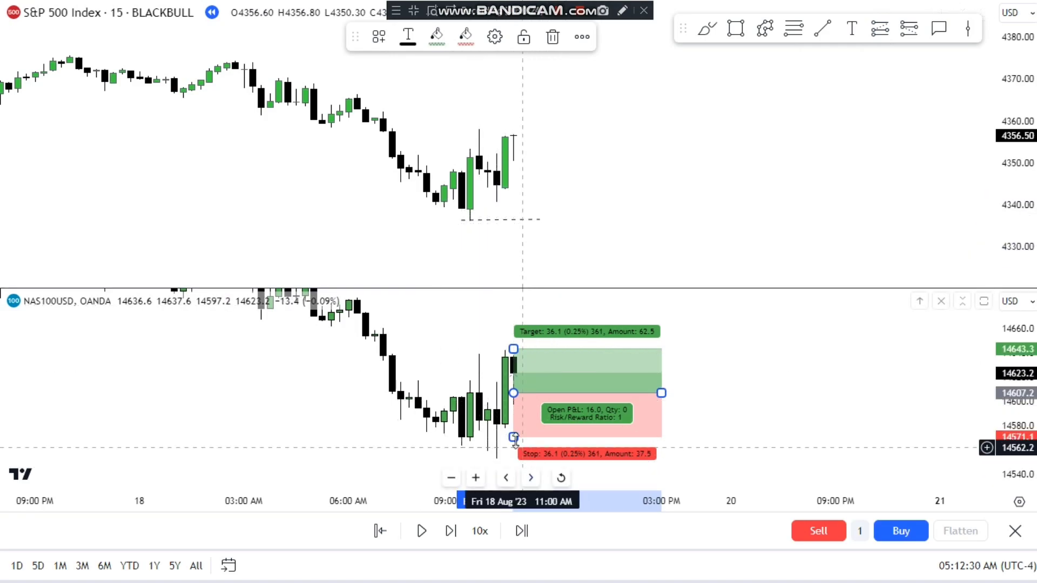
drag(513, 437, 514, 460)
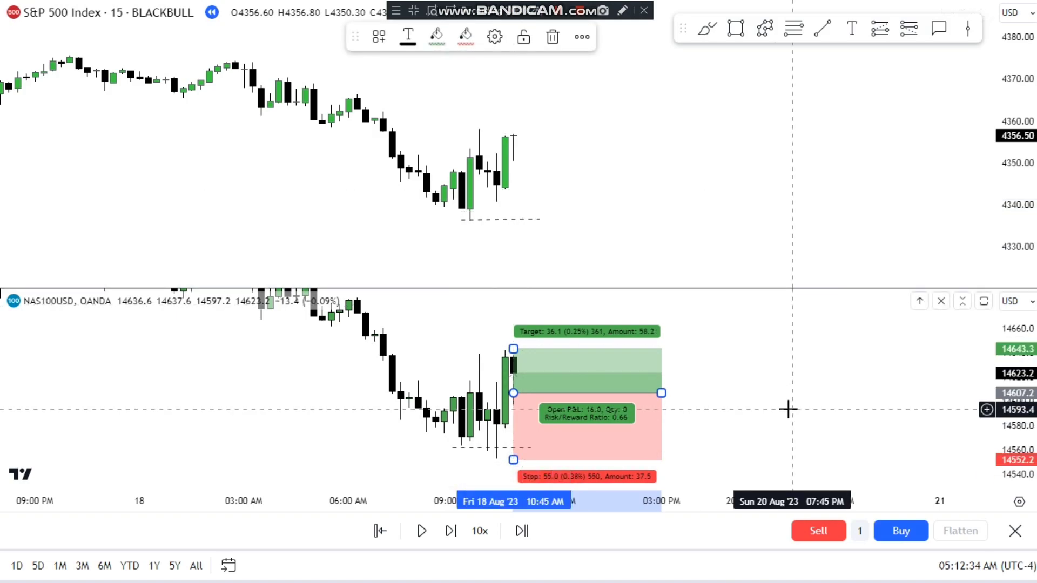
click(983, 372)
- Maximize the NAS100USD pane, raise the long position's target to 14678.3 and widen it into the morning of August 21
scroll(919, 399, down, 3)
drag(918, 399, 673, 391)
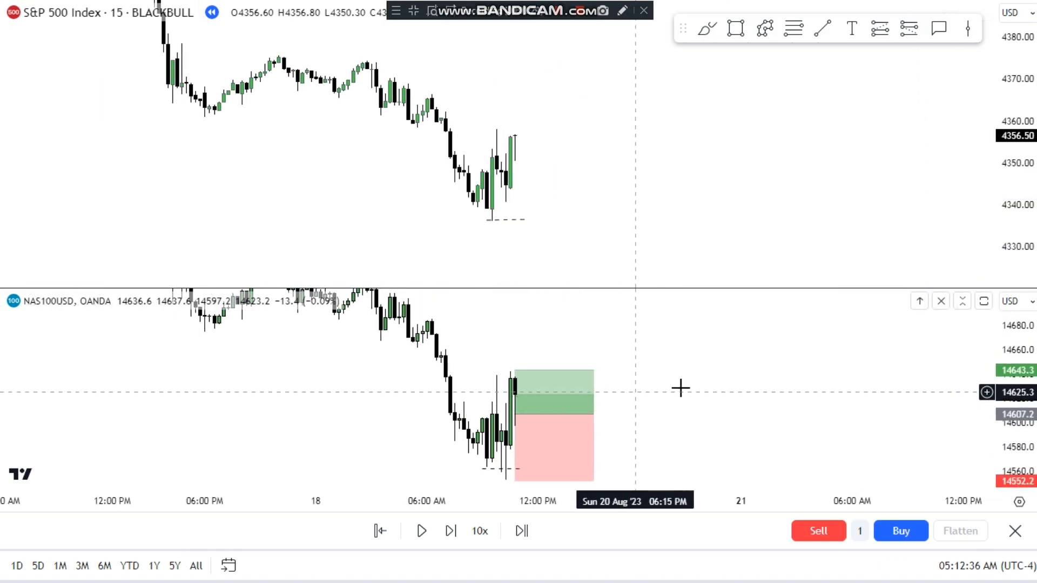
double_click(675, 377)
drag(515, 199, 514, 95)
drag(593, 305, 933, 324)
click(932, 324)
drag(1015, 270, 1015, 288)
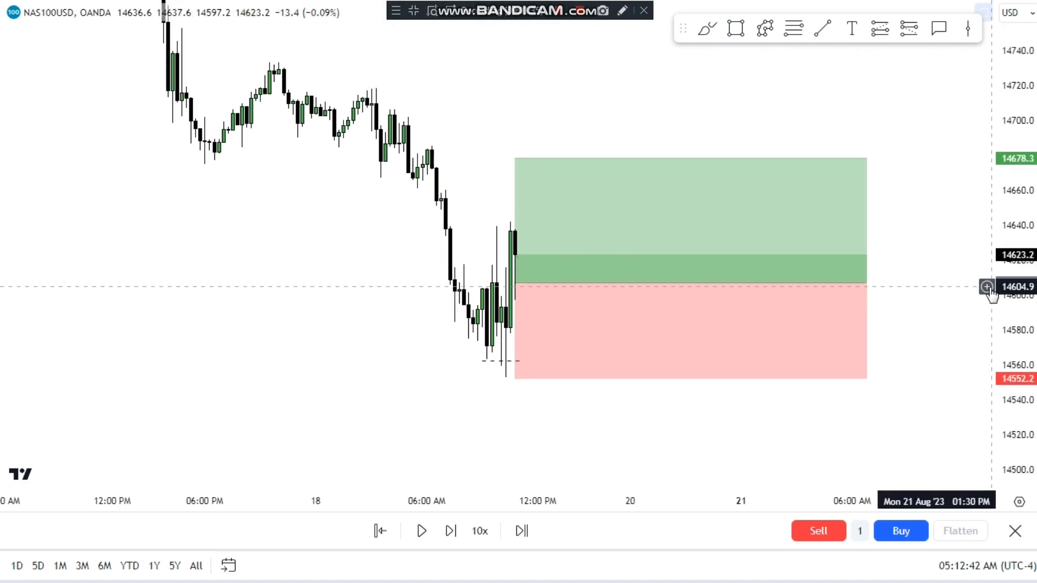
- Raise the long position's target to 14734.5 and play the 15-minute replay forward into the evening of August 20
scroll(594, 324, down, 3)
drag(460, 341, 356, 270)
drag(486, 169, 495, 71)
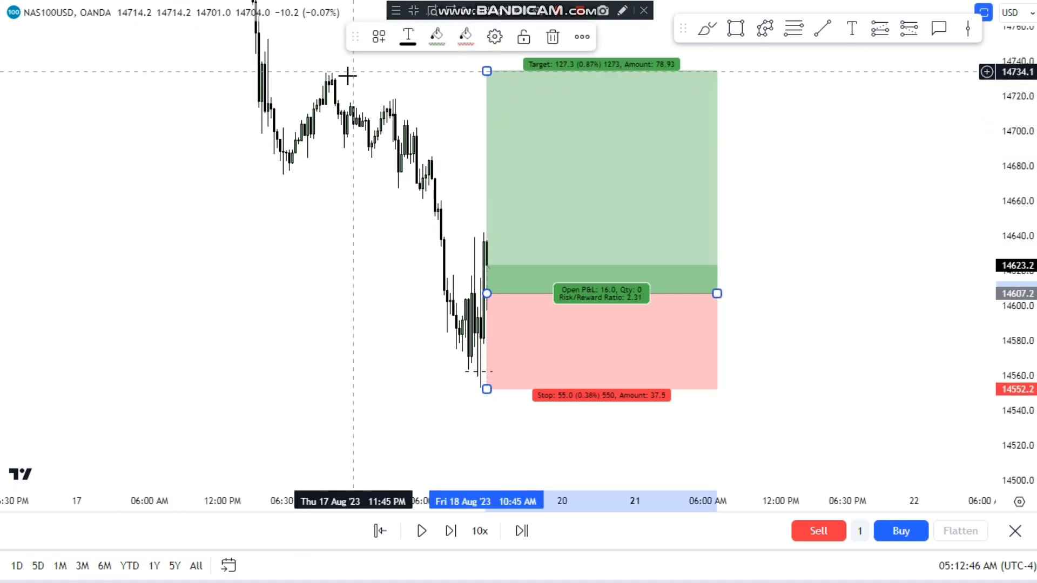
scroll(788, 206, up, 2)
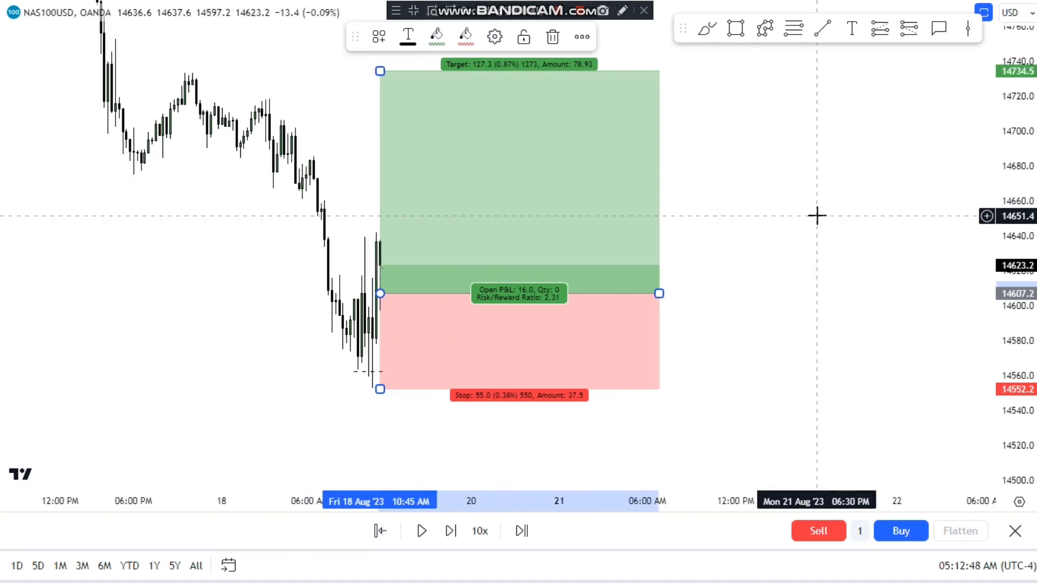
click(421, 530)
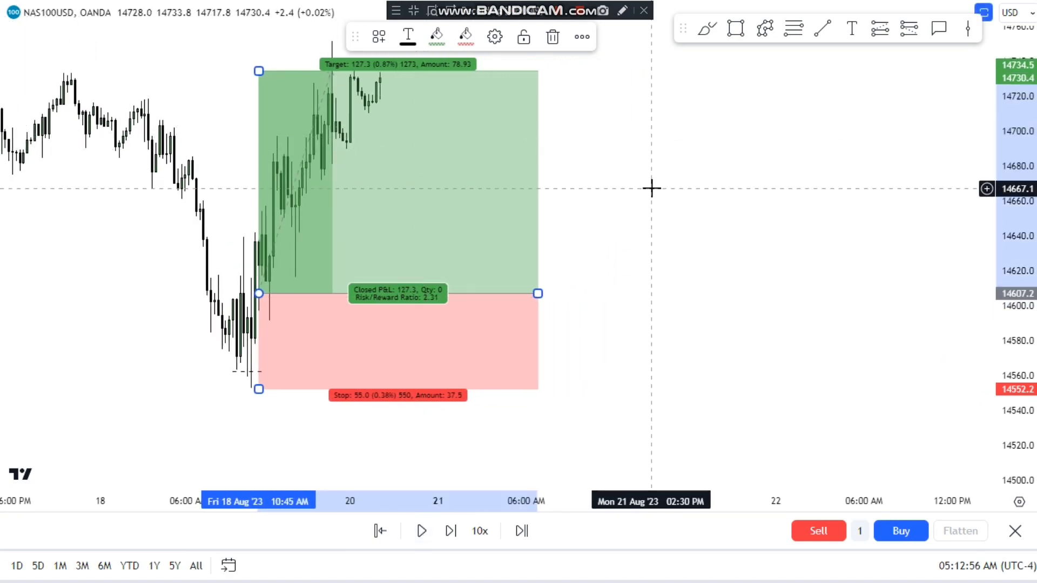
- Widen the long position to about noon on August 21 and play the replay on into August 22
drag(652, 188, 891, 229)
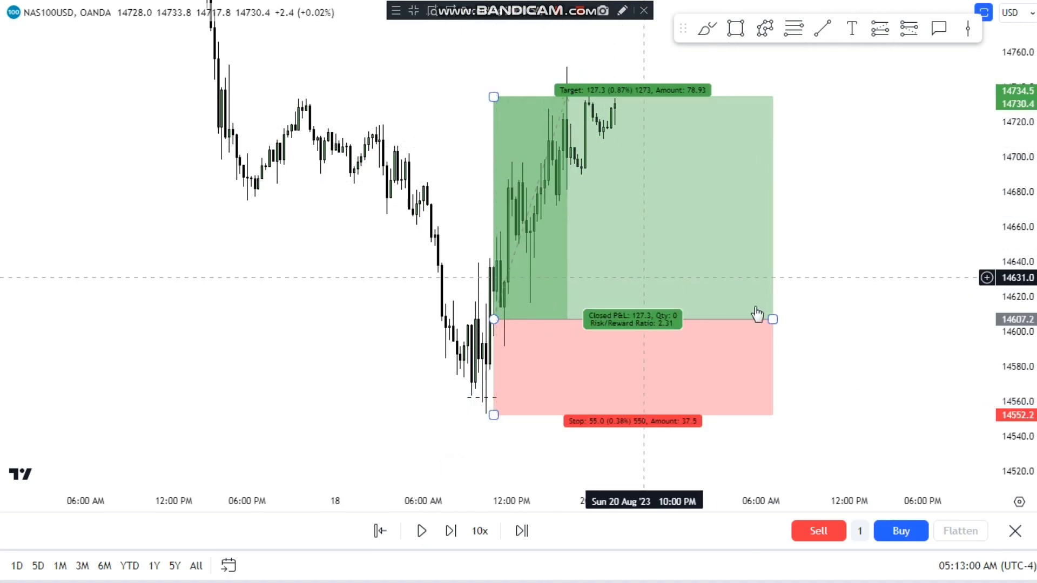
drag(772, 320, 844, 317)
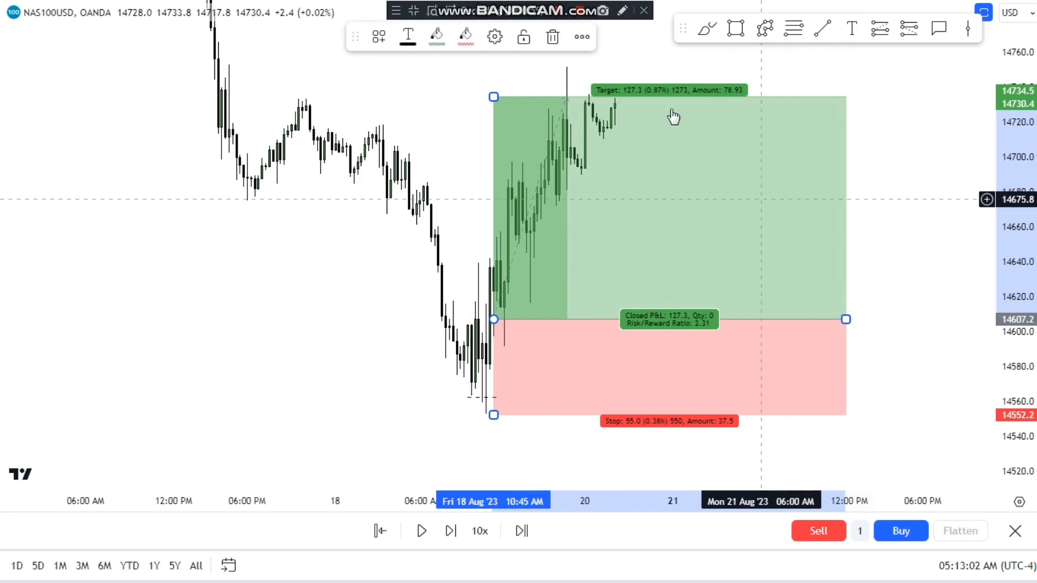
scroll(891, 223, down, 3)
drag(928, 220, 760, 259)
scroll(282, 338, up, 5)
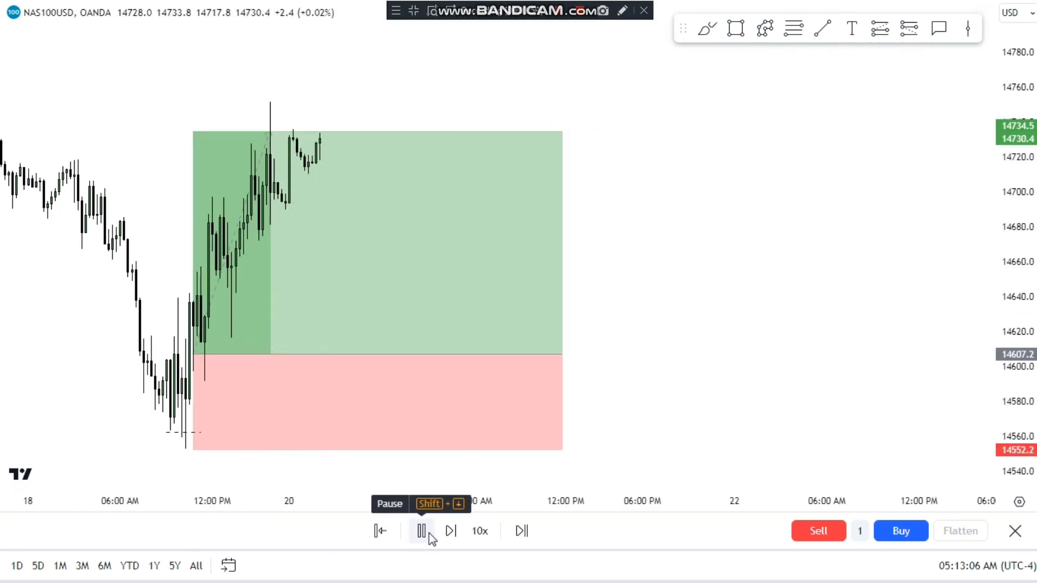
scroll(626, 278, down, 3)
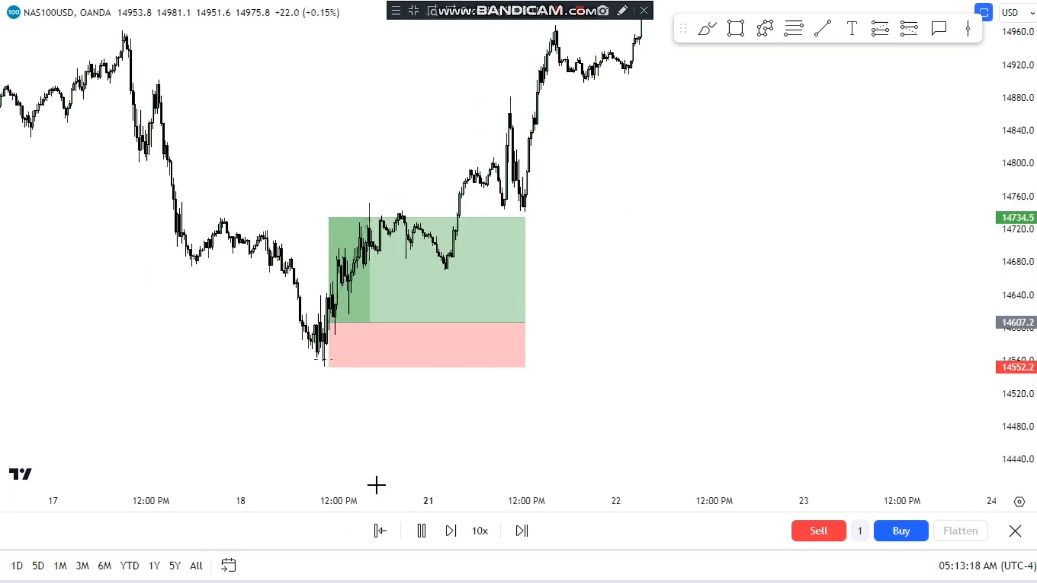
- Raise the long position's target to 14912.6 and widen it into the early morning of August 22
click(338, 225)
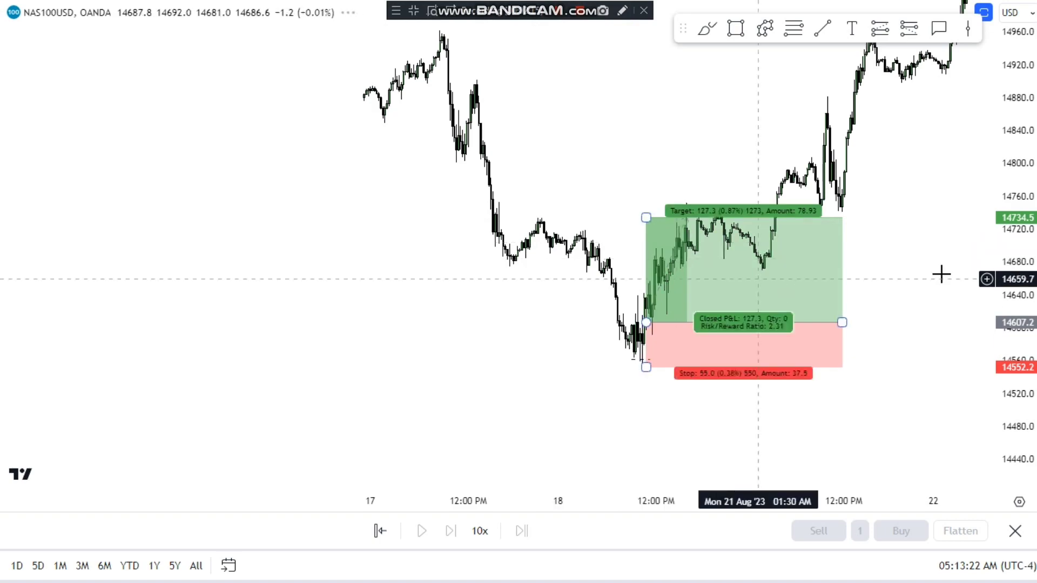
drag(863, 273, 611, 328)
click(372, 290)
drag(372, 291, 372, 144)
drag(567, 397, 676, 396)
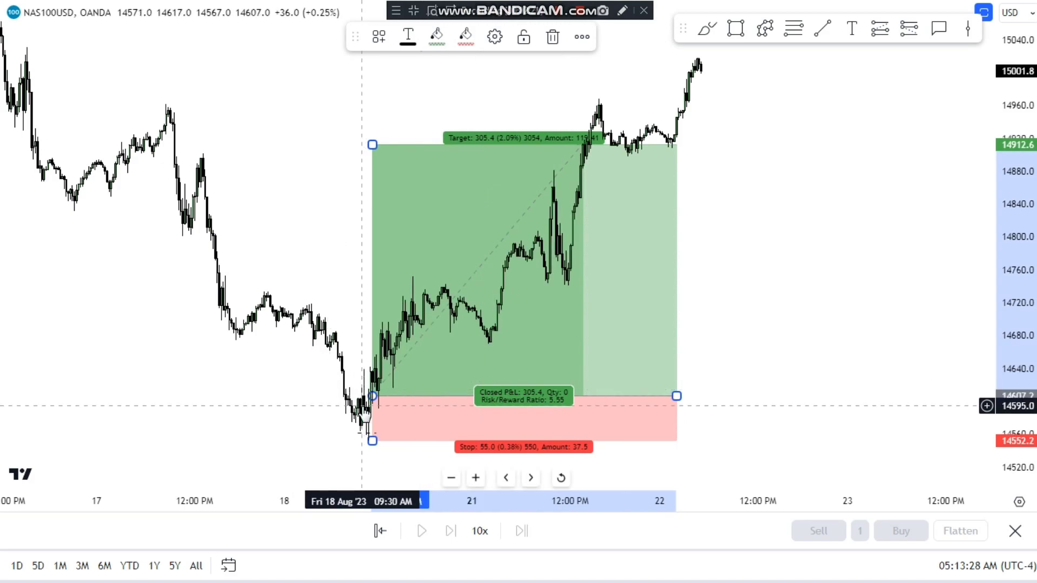
- Examine the August 18 long trade on NAS100USD, from the preceding decline through the entry to the target
click(289, 379)
scroll(209, 381, up, 2)
scroll(465, 387, left, 5)
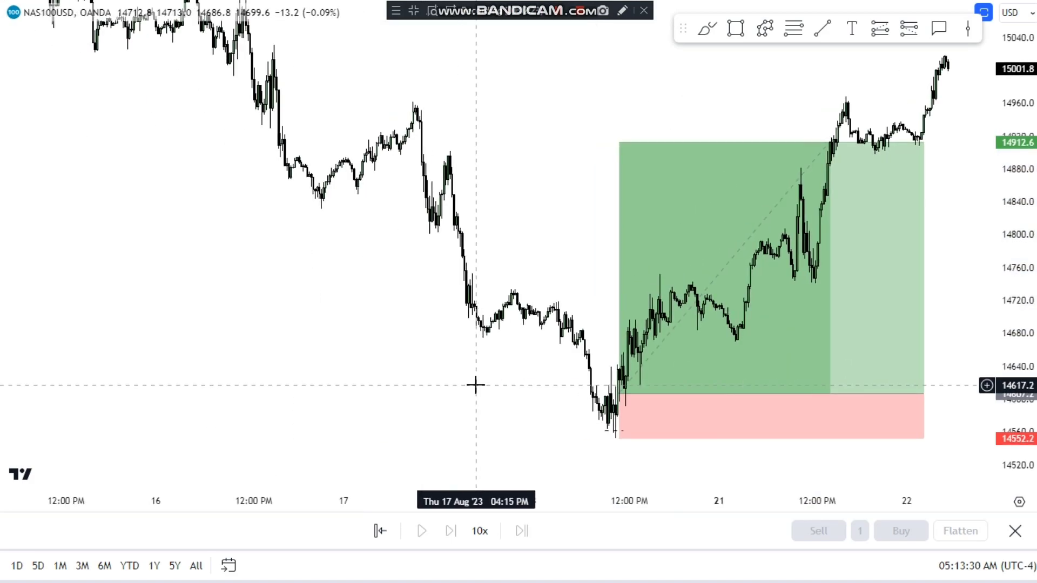
scroll(479, 392, up, 2)
scroll(479, 393, up, 1)
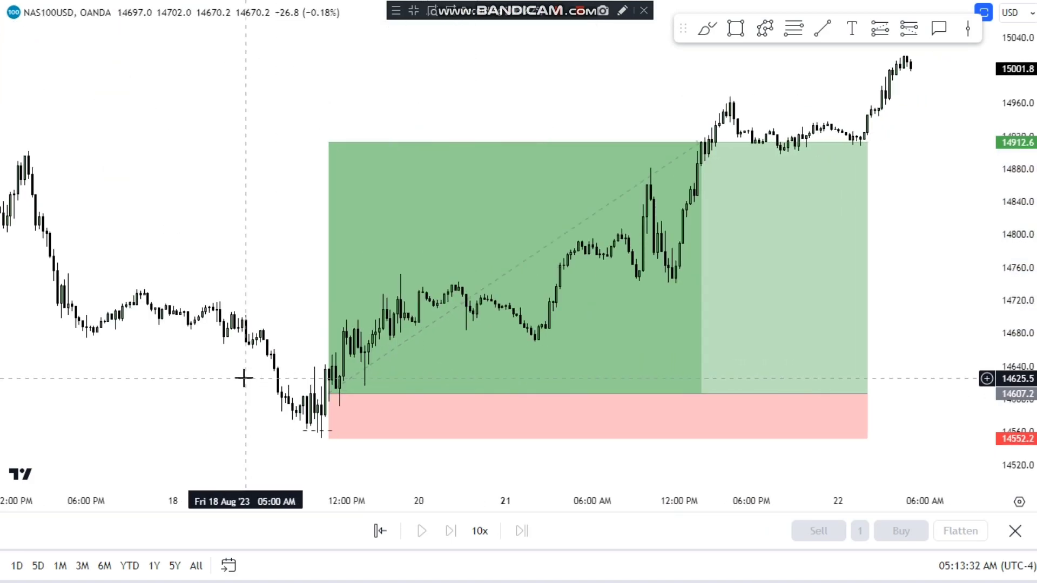
scroll(573, 342, down, 3)
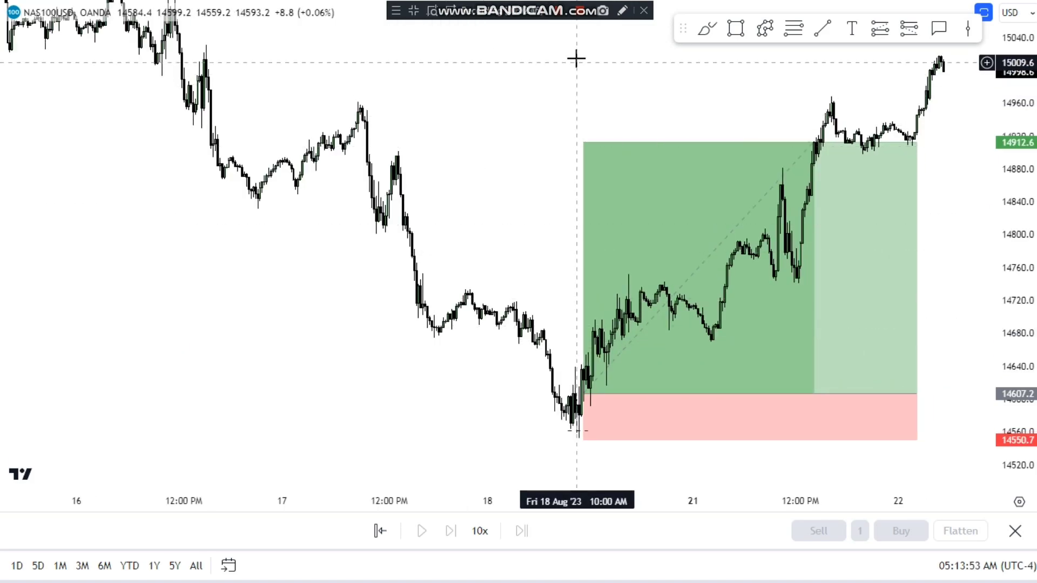